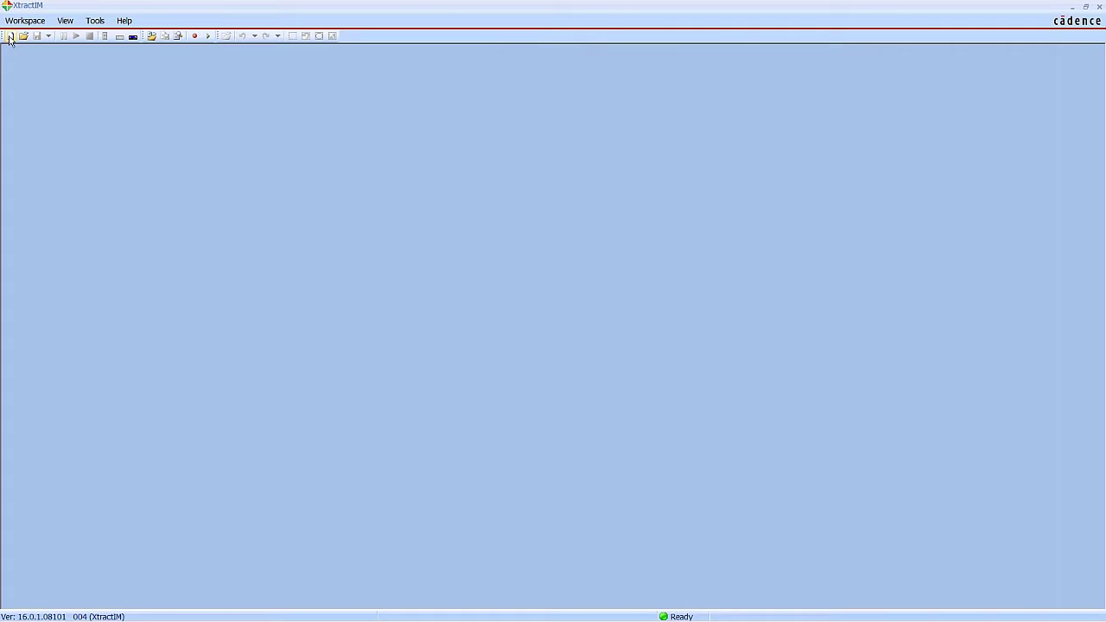
Create a new workspace and load Lead1.dxf as its DXF layout
click(10, 36)
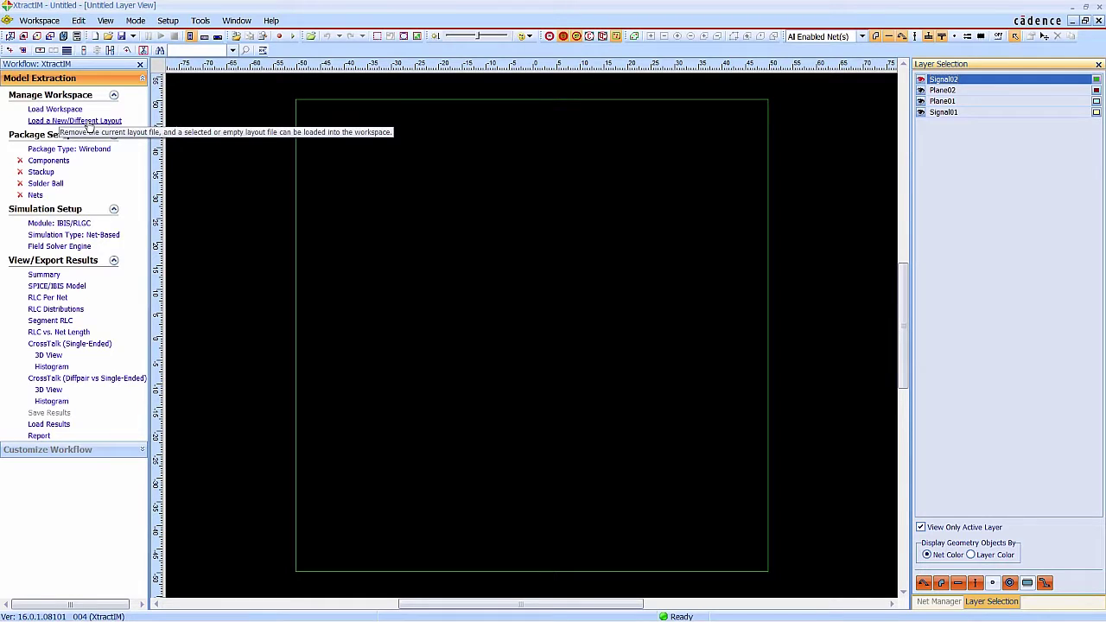
click(58, 120)
click(506, 327)
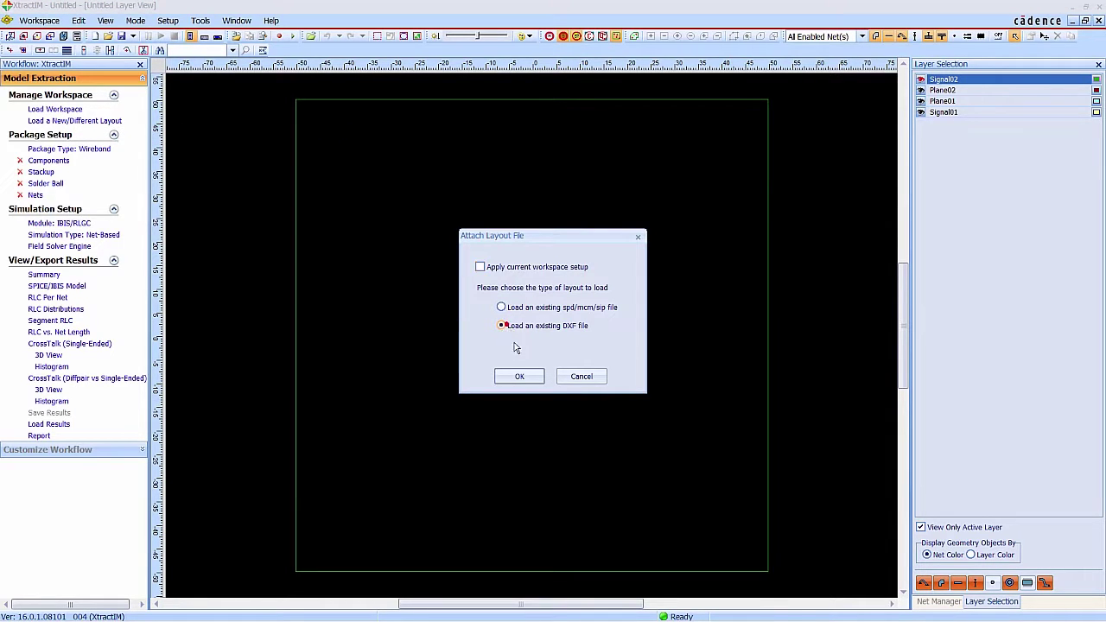
click(521, 377)
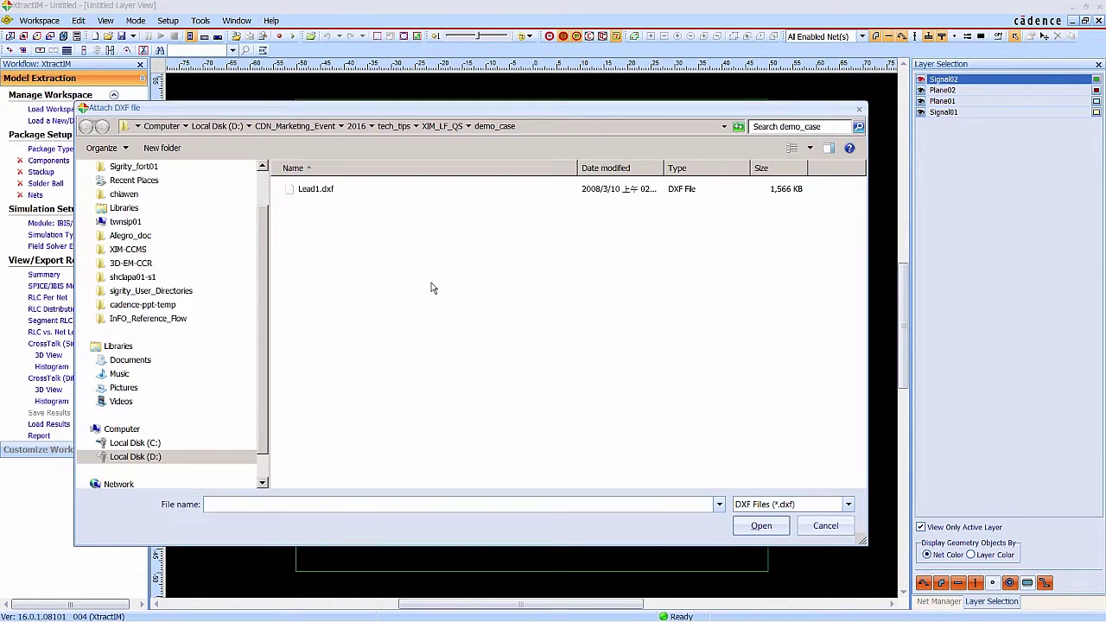
click(316, 191)
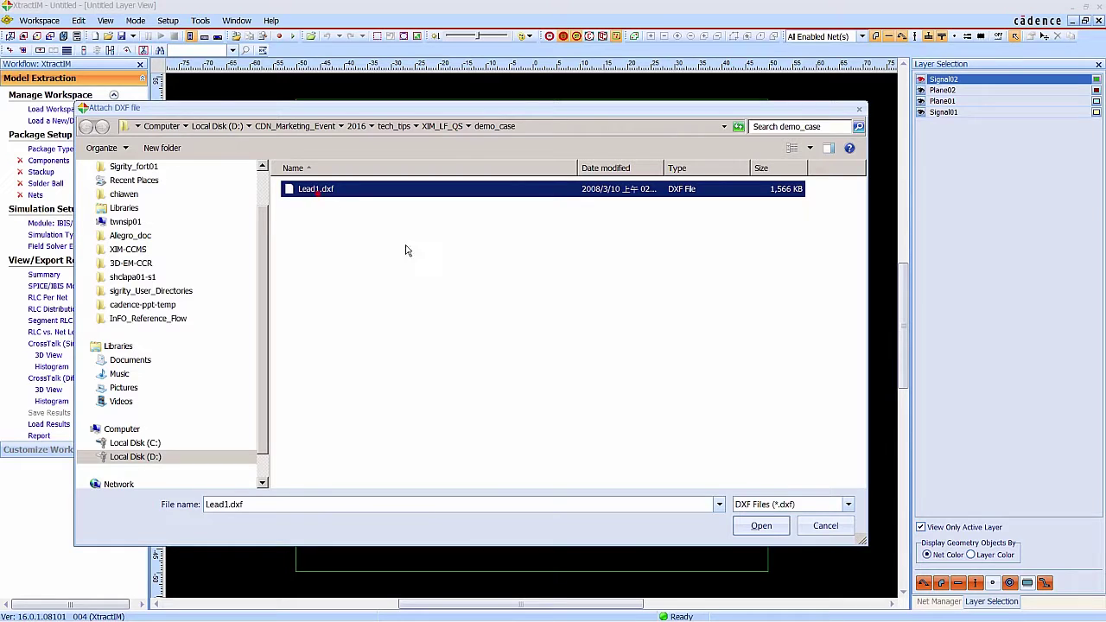
click(748, 527)
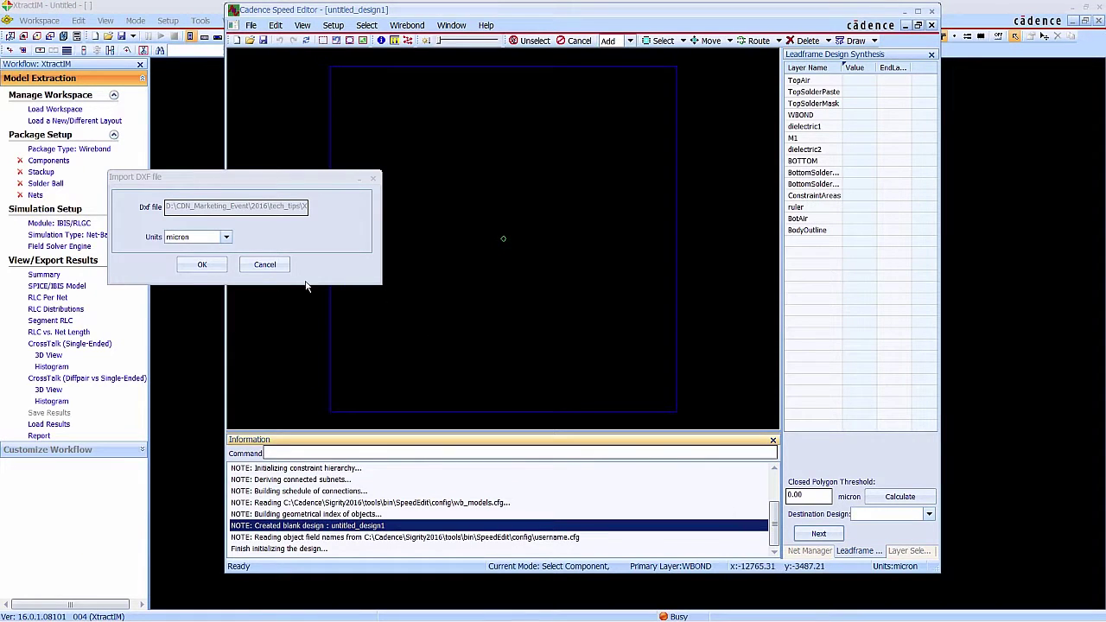
Import the DXF in microns, mapping layer 1 to metal layer M1 and DIE_PAD to DiePins1
click(202, 265)
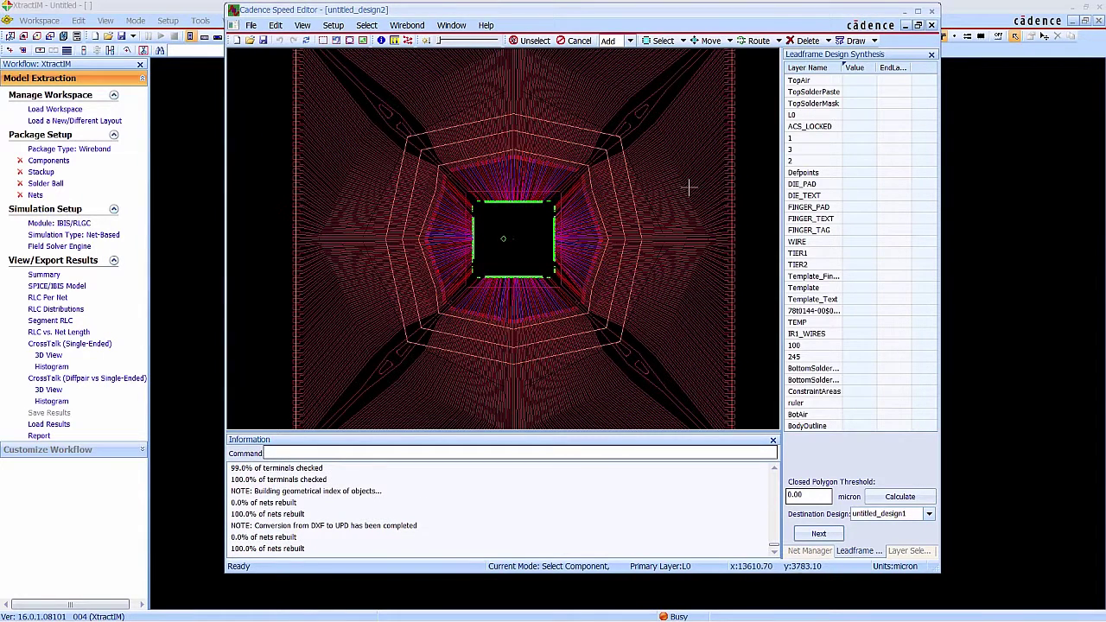
click(842, 138)
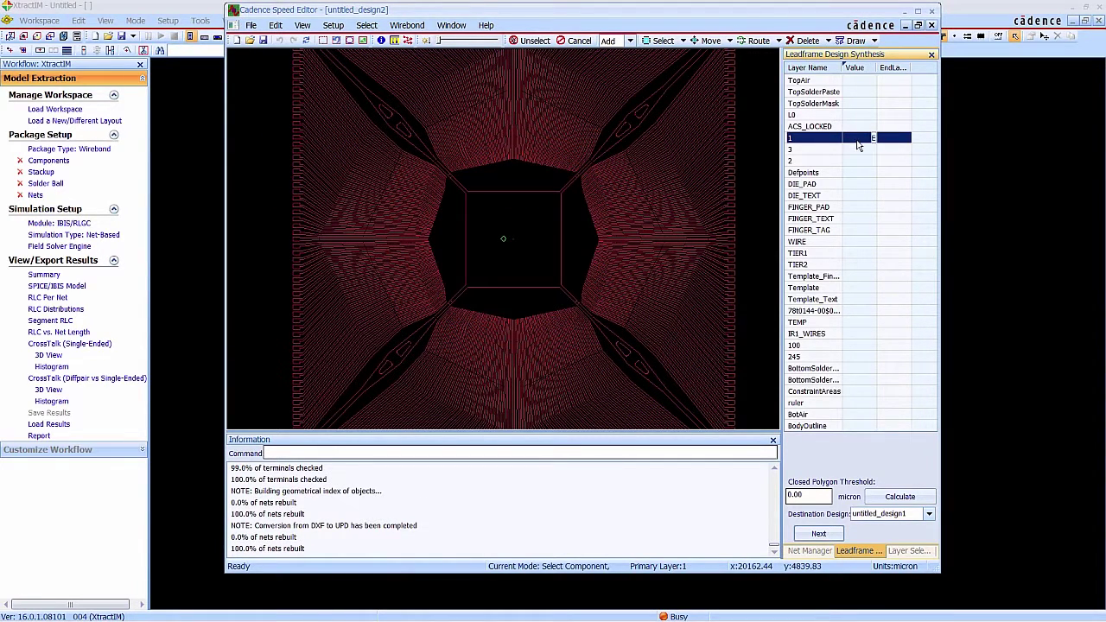
right_click(857, 142)
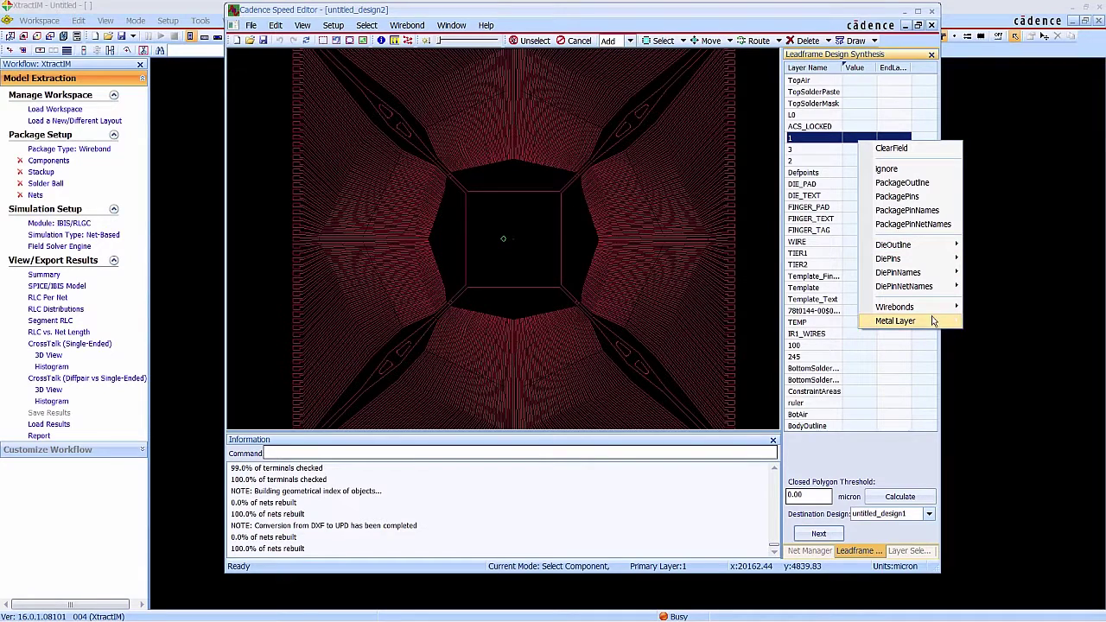
mouse_move(916, 320)
click(980, 327)
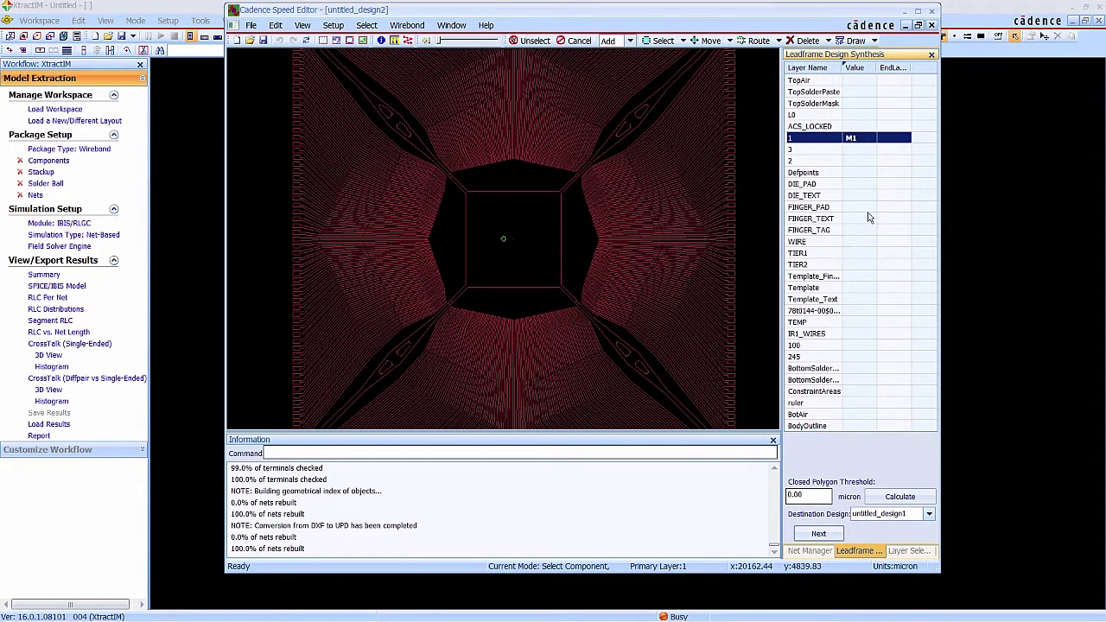
click(860, 185)
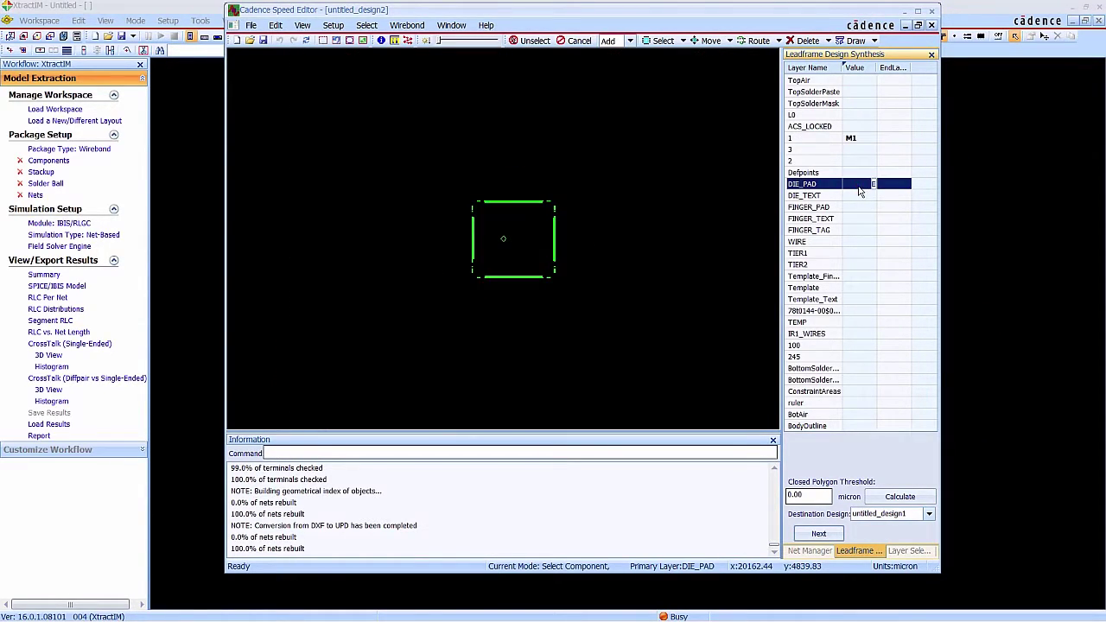
right_click(860, 184)
mouse_move(940, 307)
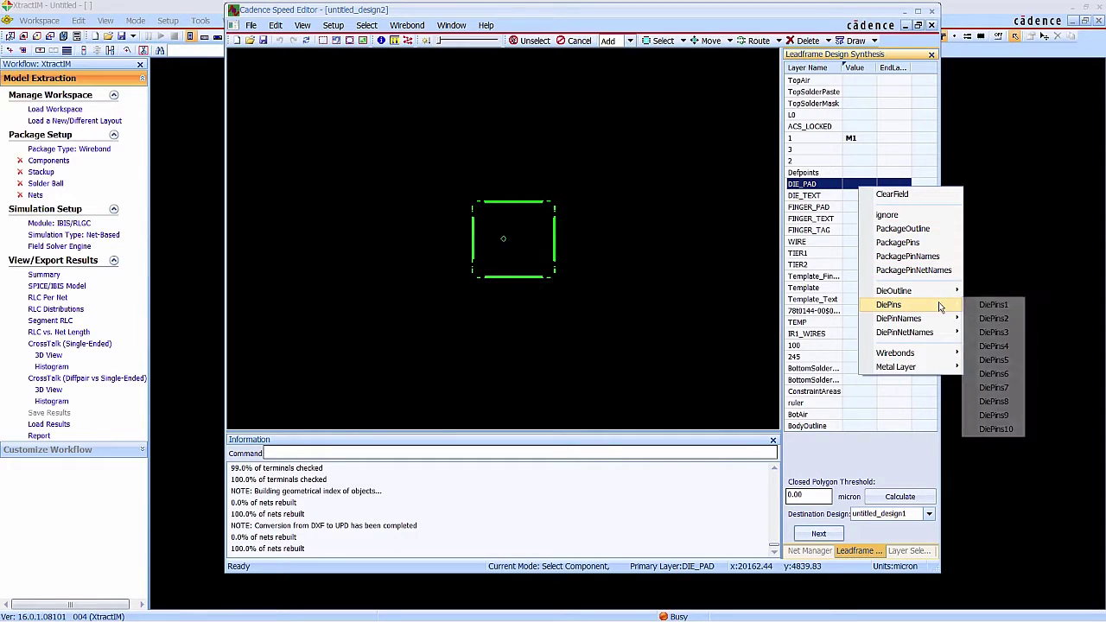
click(990, 304)
Map TIER1 to the high wirebonds and TIER2 to the low wirebonds
click(854, 253)
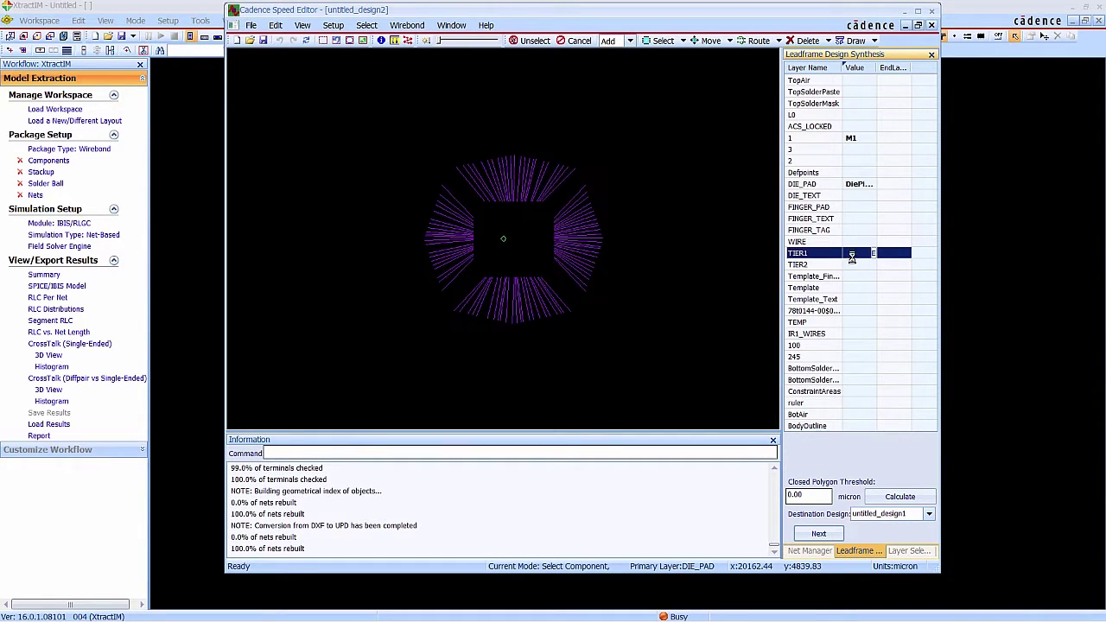
right_click(856, 254)
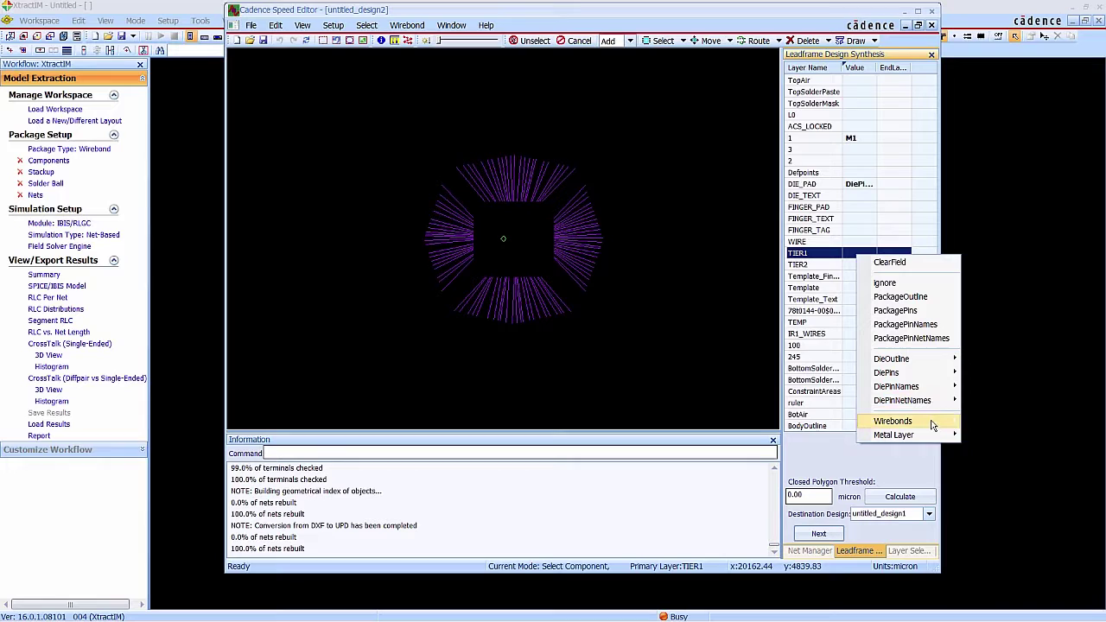
mouse_move(940, 422)
click(993, 423)
click(862, 265)
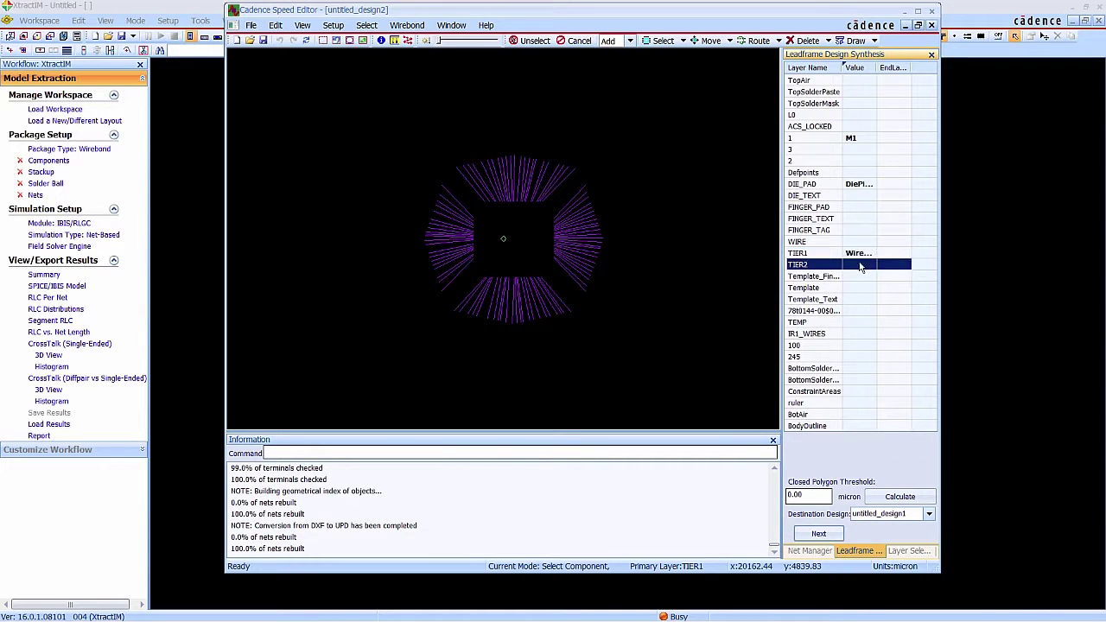
right_click(860, 263)
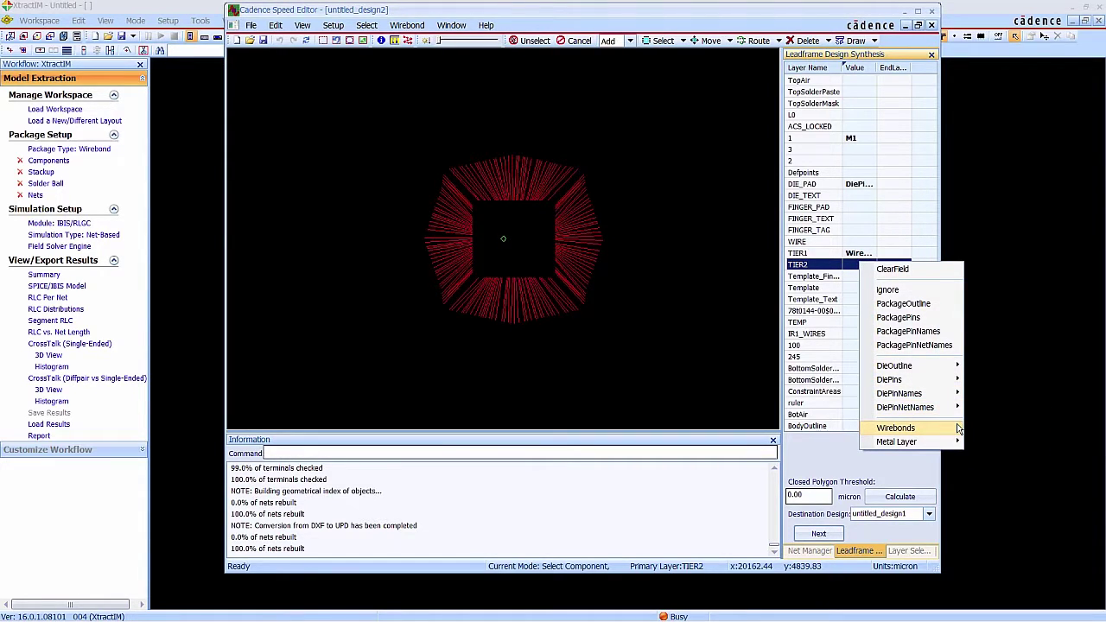
mouse_move(950, 428)
click(1000, 444)
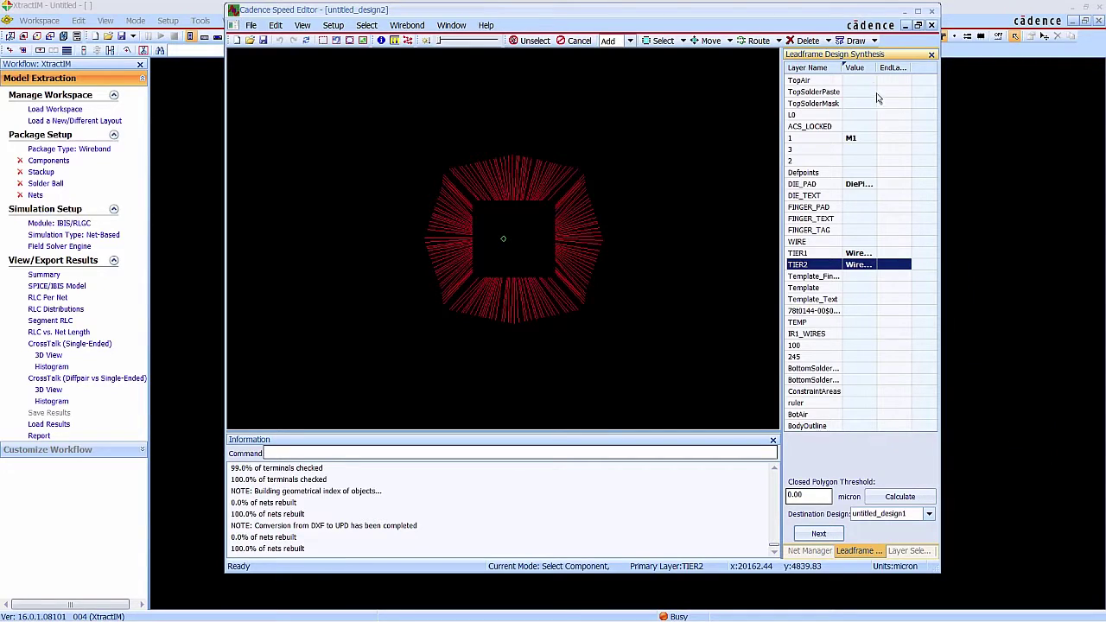
Set the closed polygon threshold to 0.3
drag(876, 67, 920, 67)
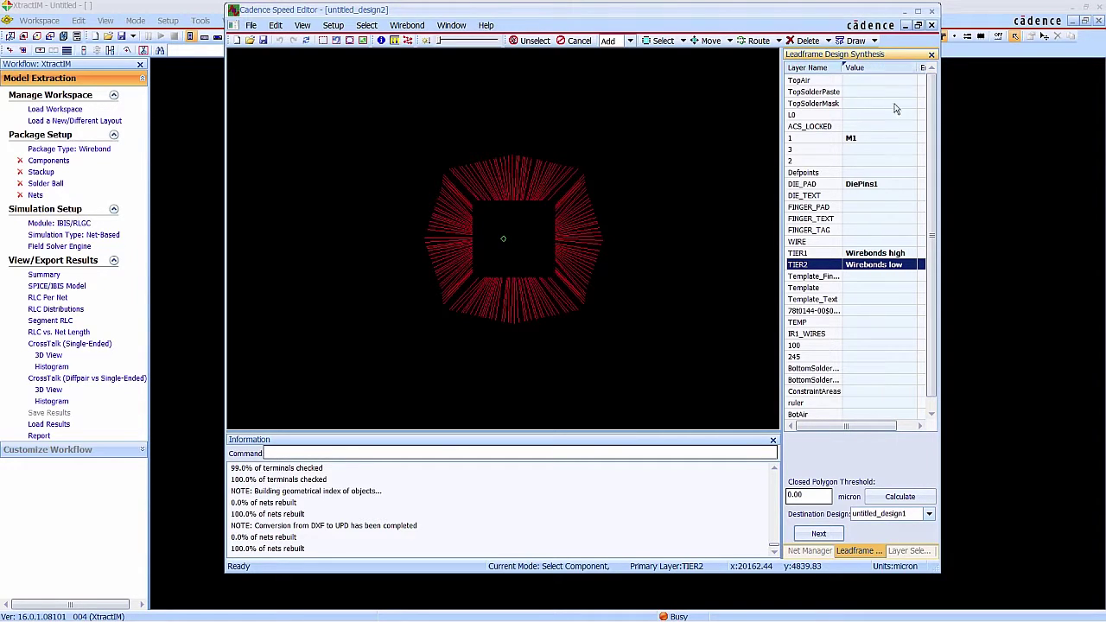
click(802, 495)
text(0.3)
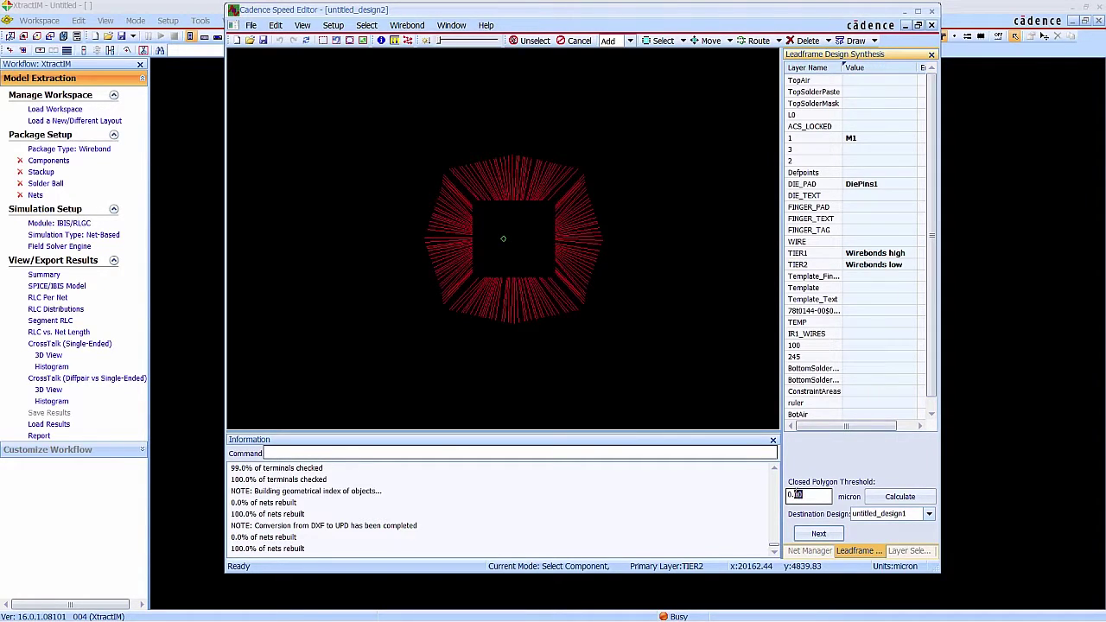
Enter 100 for layer M1 in the layer/dielectric step
click(823, 534)
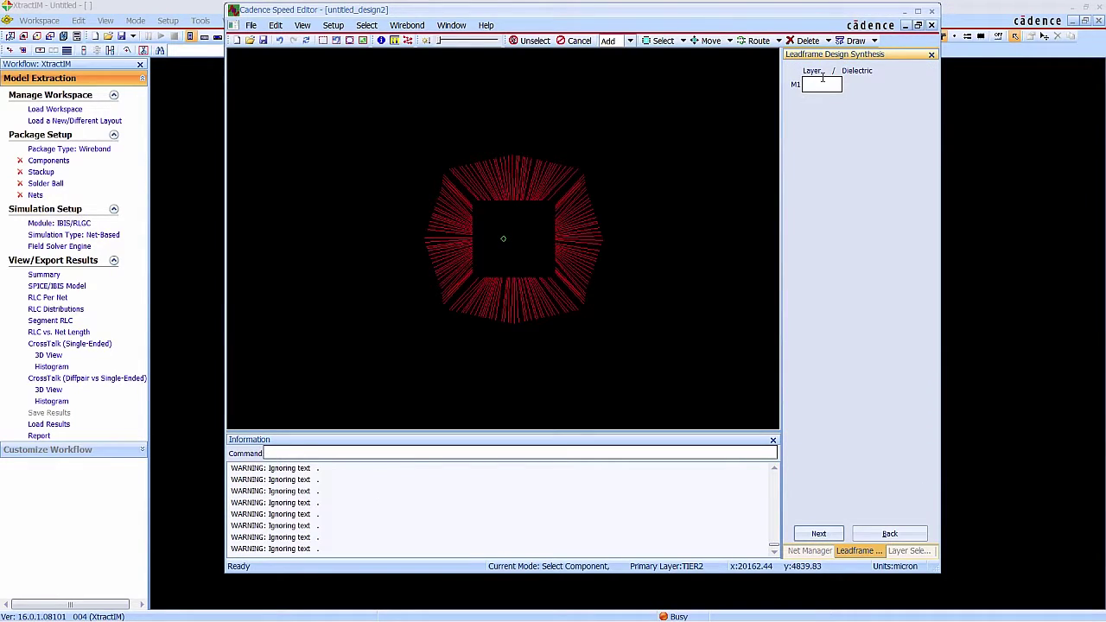
text(100)
click(818, 533)
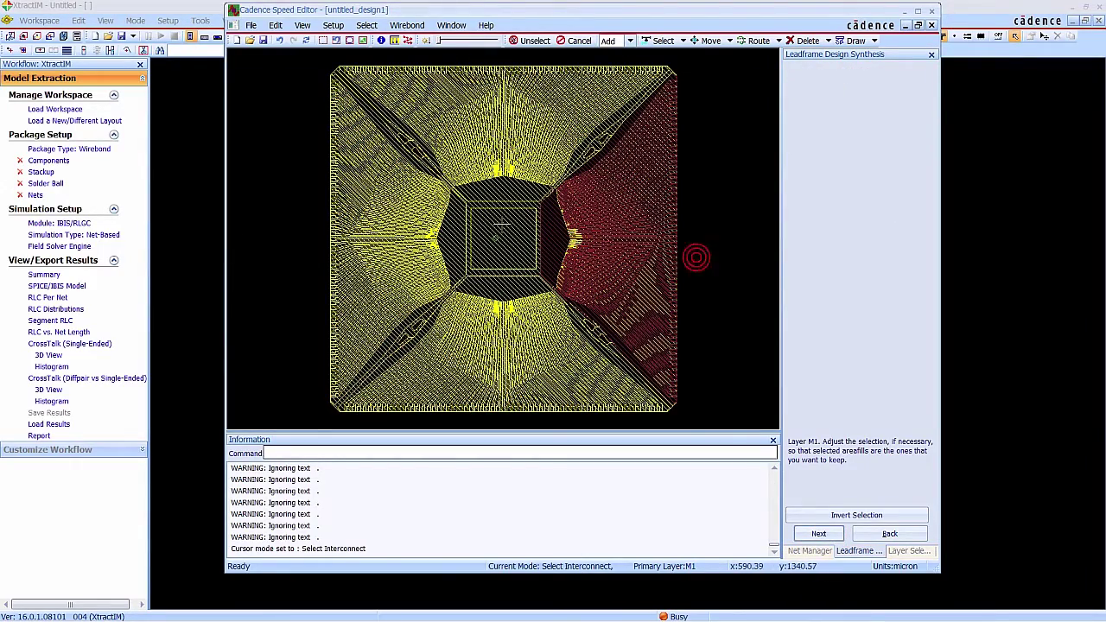
Select the top, left and bottom leadframe areafills and merge them on M1
scroll(483, 213, up, 2)
scroll(484, 213, up, 1)
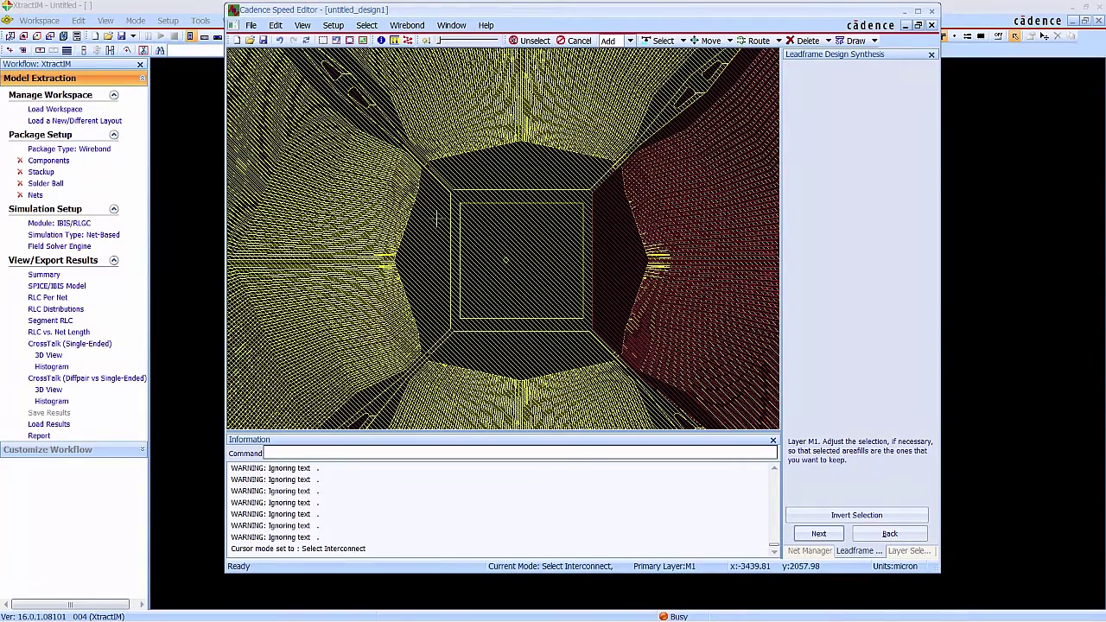
click(503, 172)
click(432, 254)
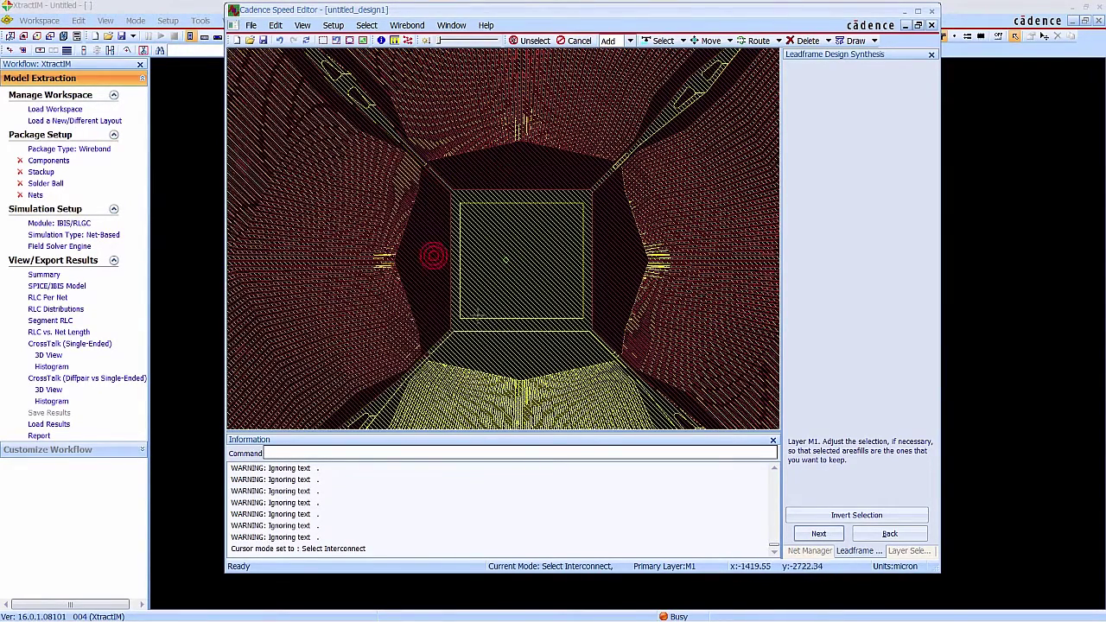
click(525, 360)
scroll(423, 164, up, 2)
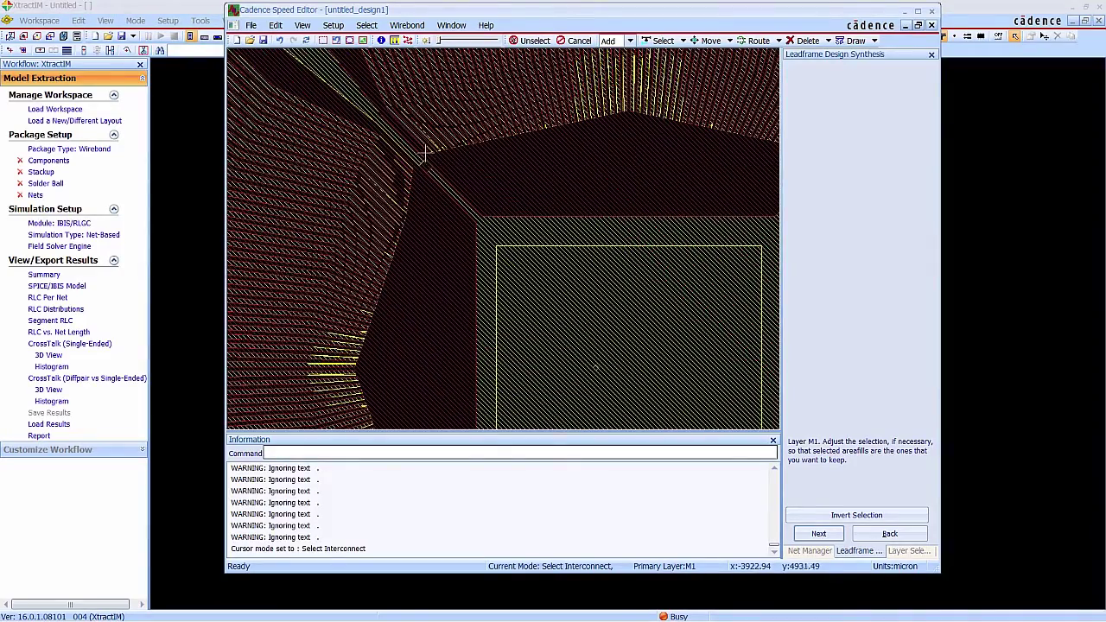
scroll(563, 296, down, 4)
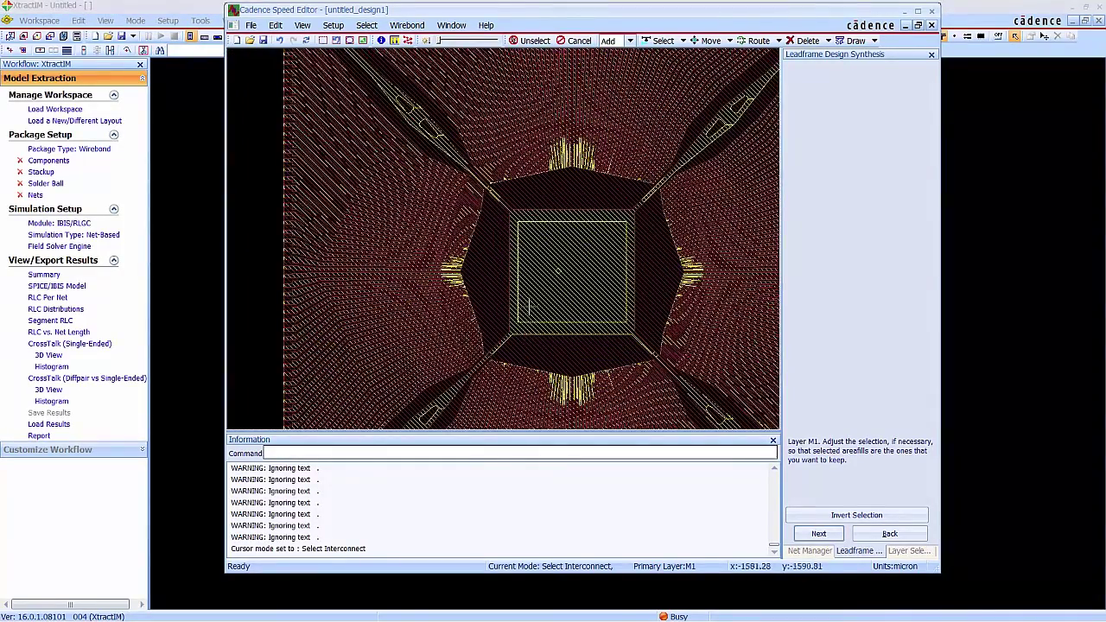
scroll(584, 276, up, 4)
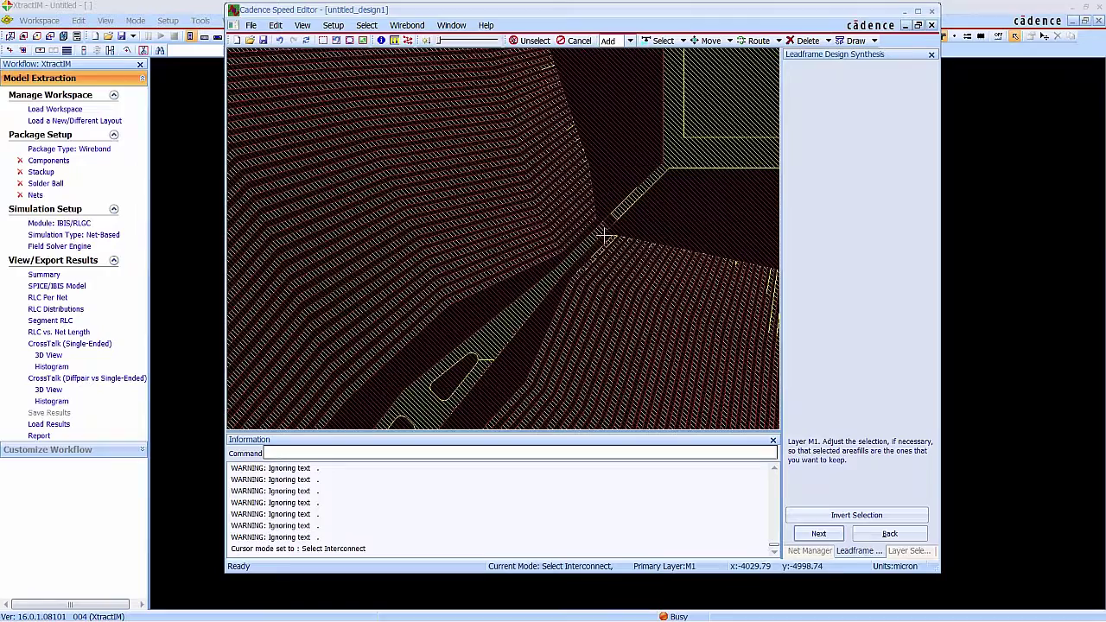
click(350, 42)
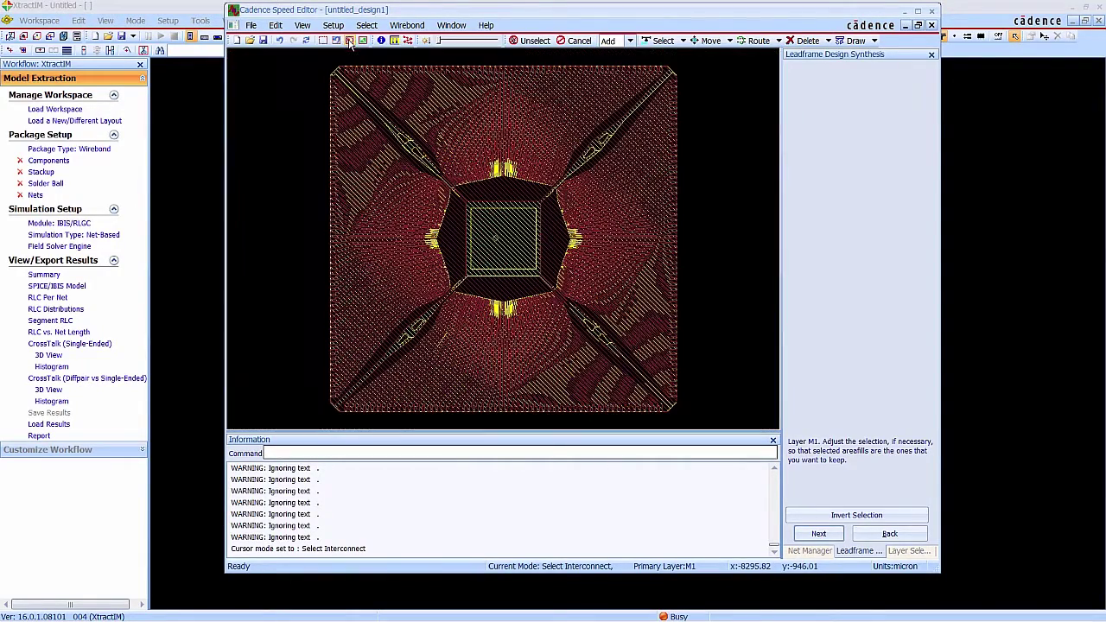
click(818, 533)
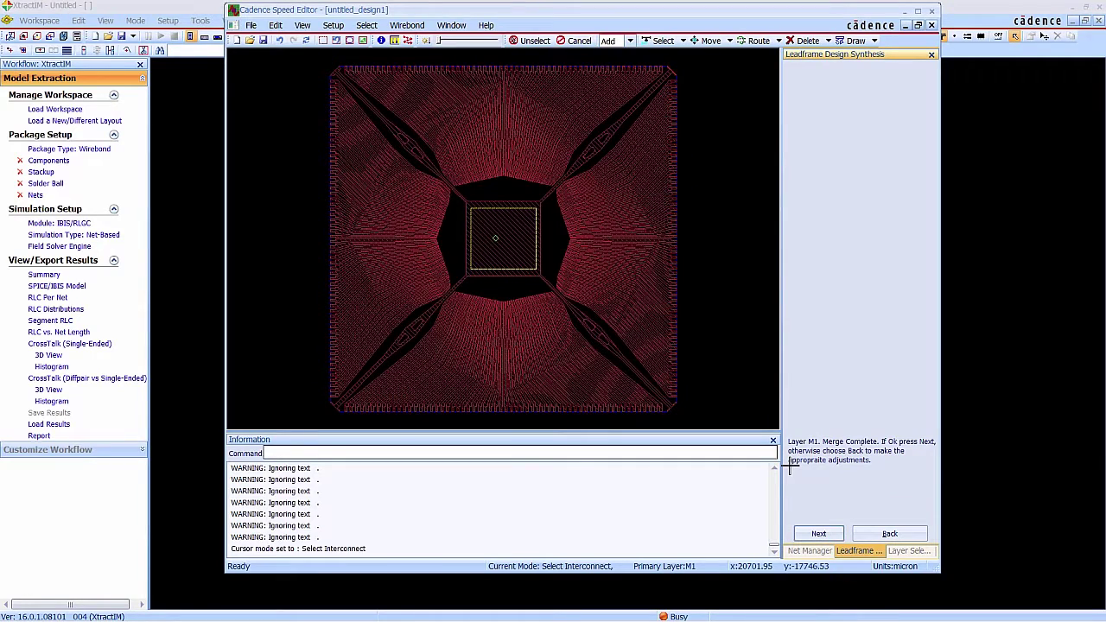
click(816, 534)
Add the leadframe vias, inspect the corners in delete mode, and finish synthesis with wirebonds copied
click(818, 534)
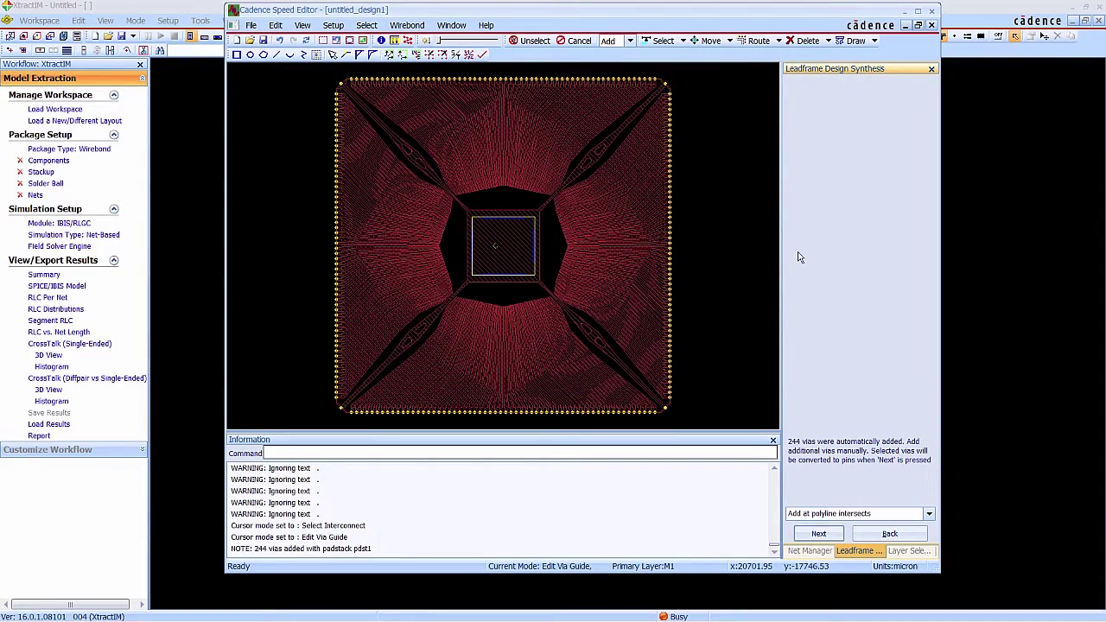
click(803, 41)
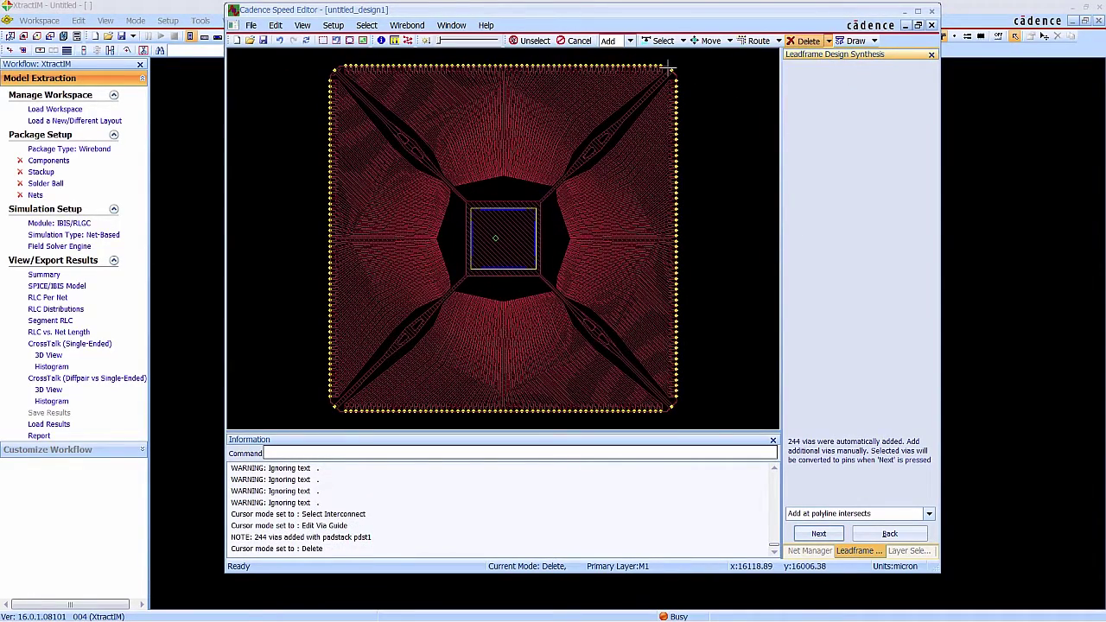
scroll(682, 69, up, 3)
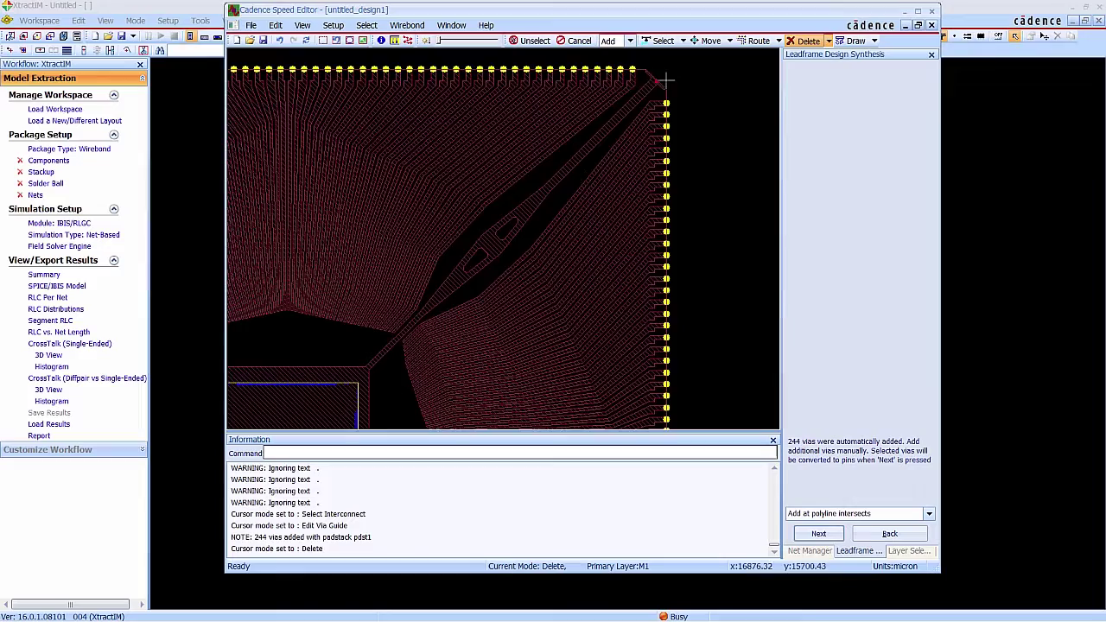
scroll(658, 80, down, 3)
scroll(322, 80, up, 3)
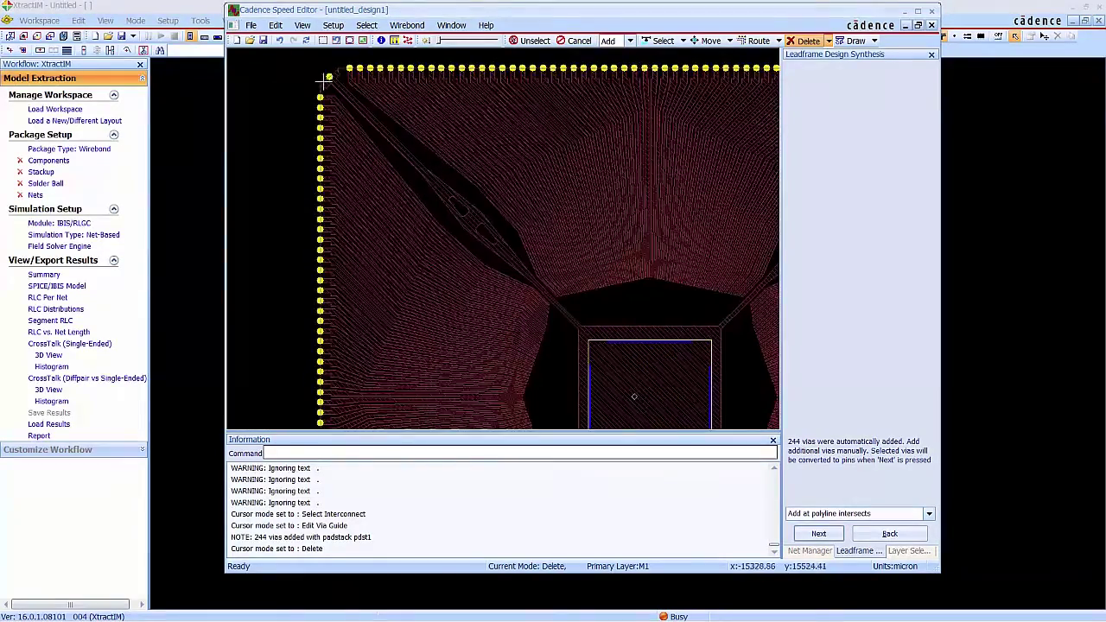
scroll(476, 111, down, 3)
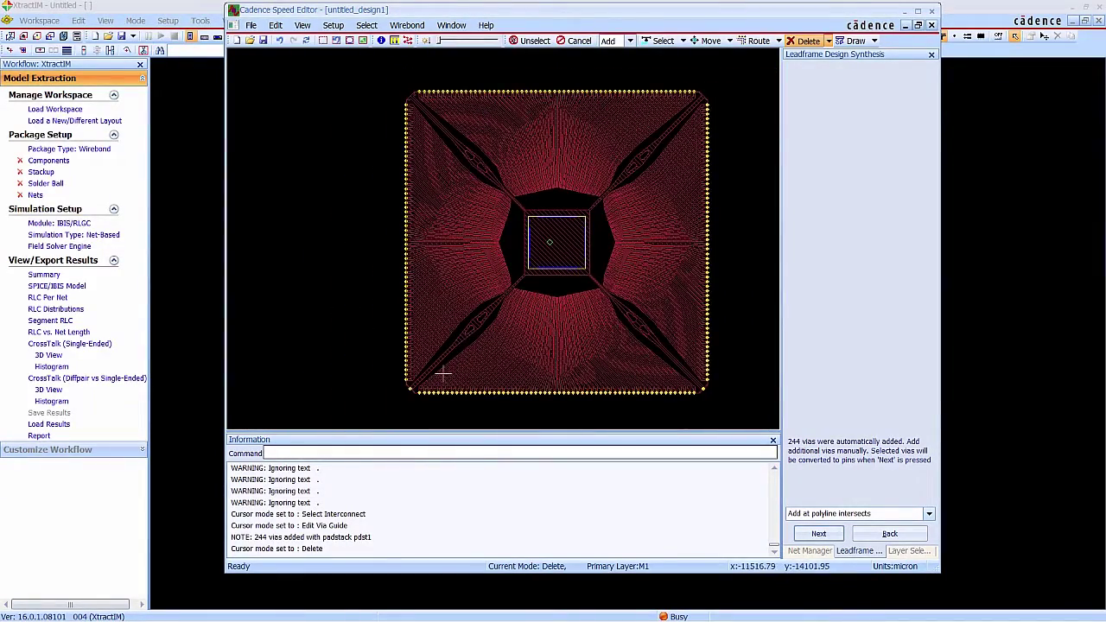
scroll(410, 393, up, 3)
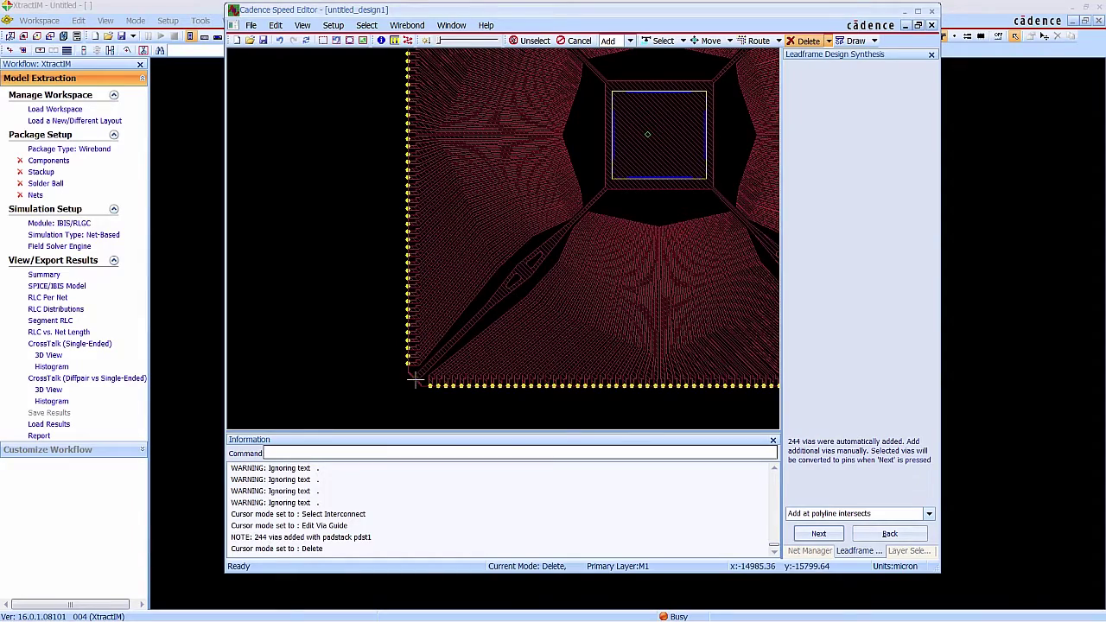
scroll(483, 385, down, 3)
scroll(724, 378, up, 2)
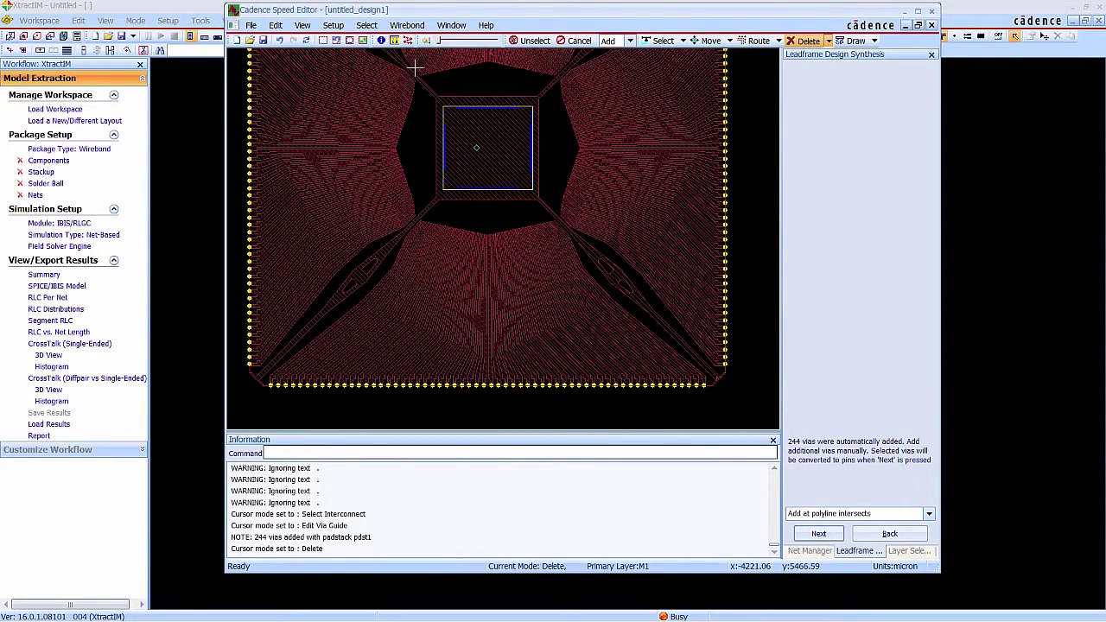
click(350, 40)
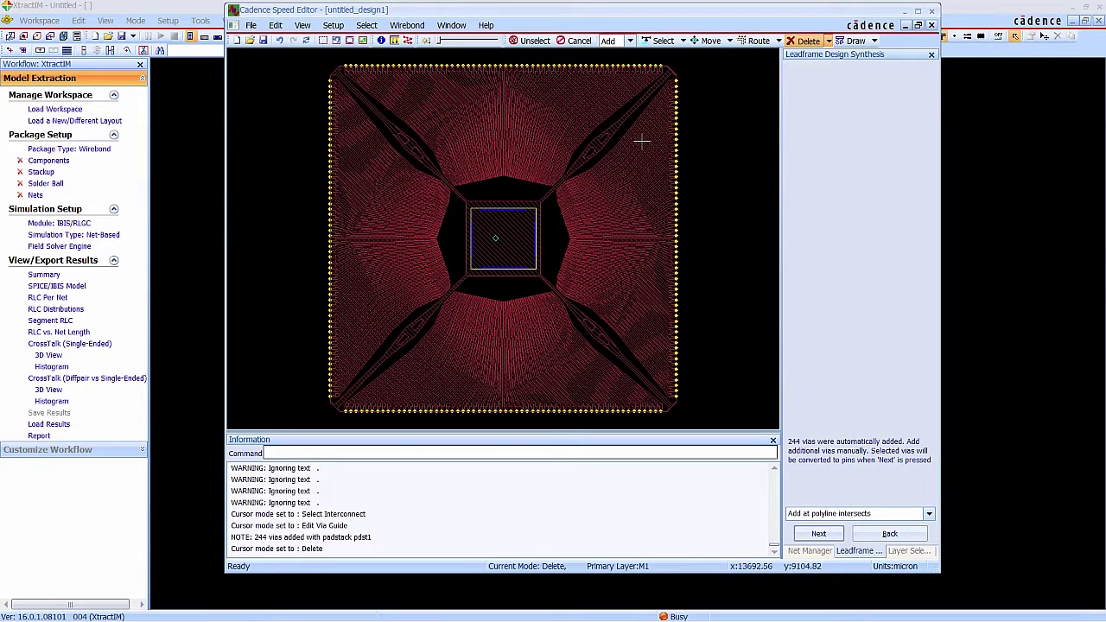
click(818, 533)
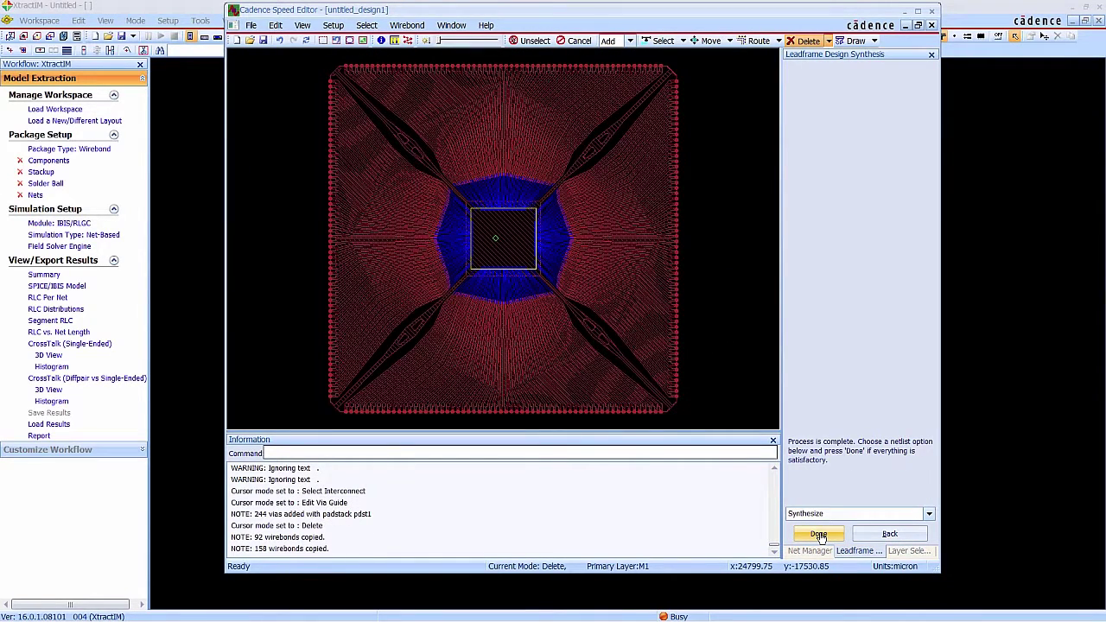
Finish the leadframe synthesis and keep M1 as the primary layer
click(819, 534)
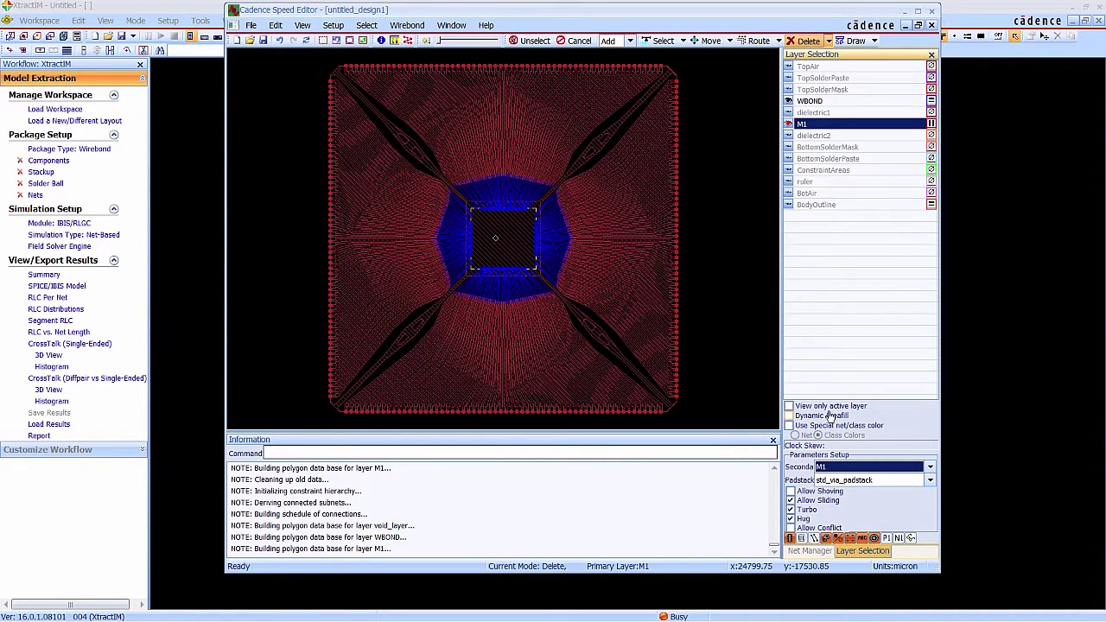
click(810, 101)
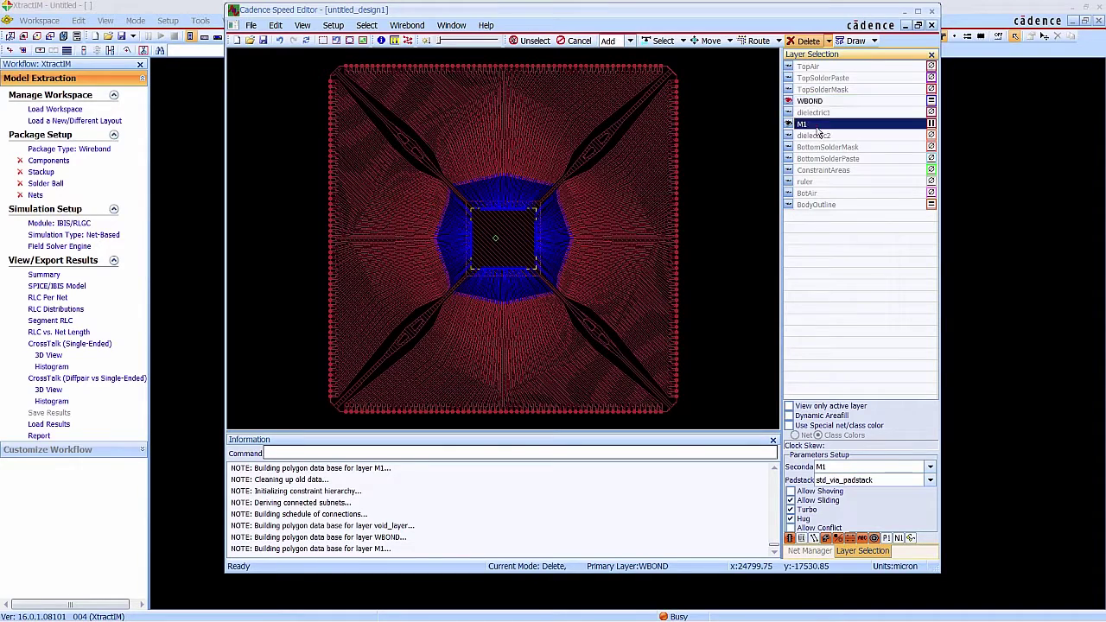
click(815, 125)
Export the design as the Sigrity SPD file qfp240
click(251, 25)
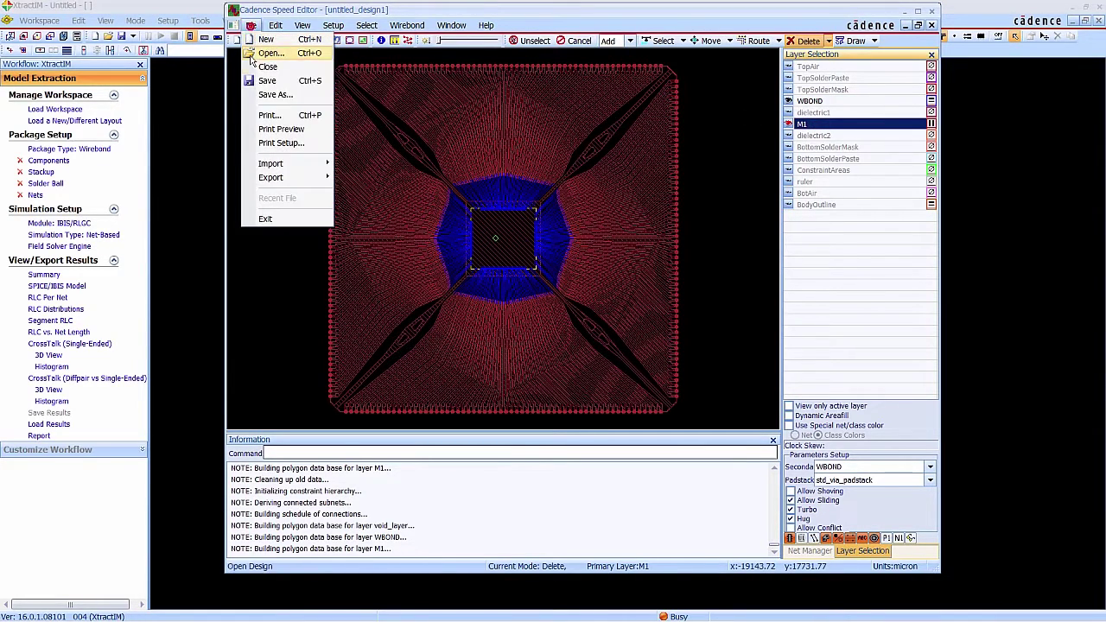
mouse_move(298, 178)
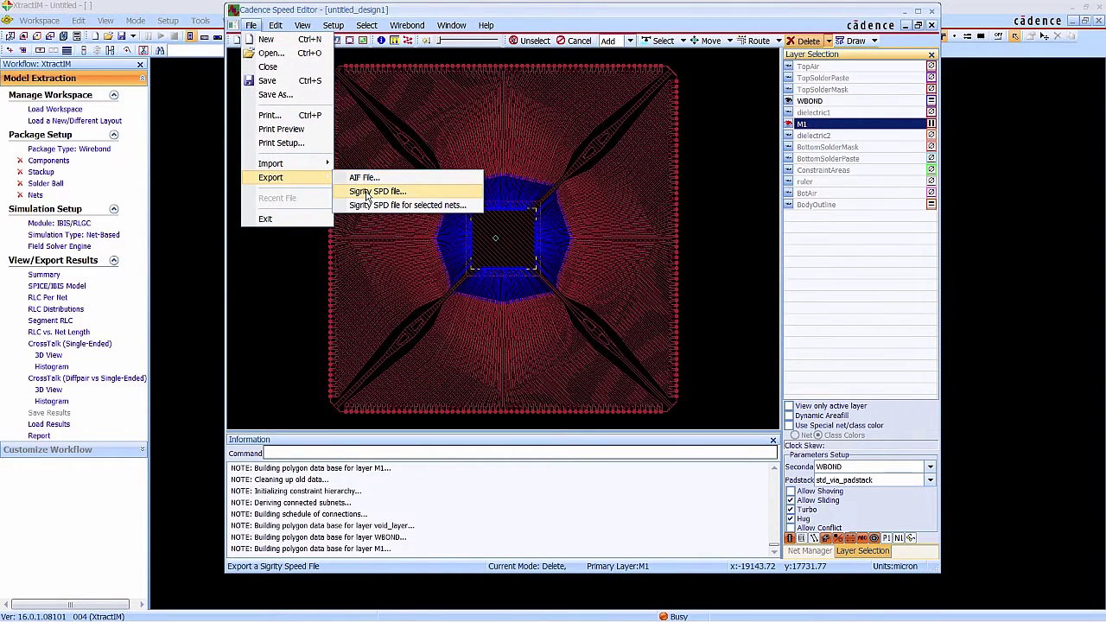
click(366, 193)
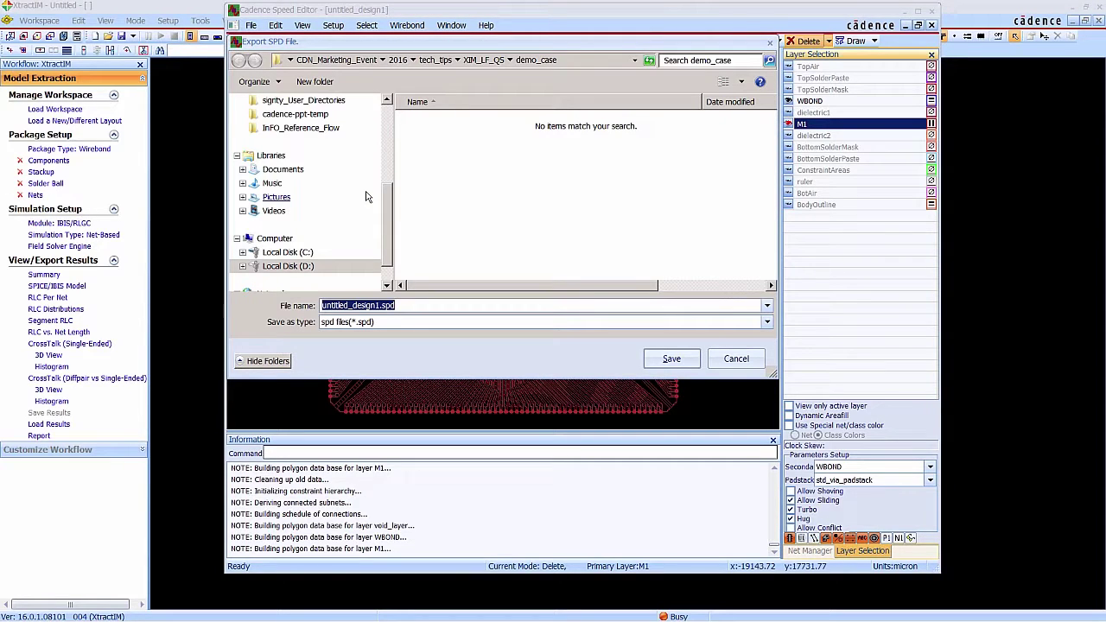
text(qfp240)
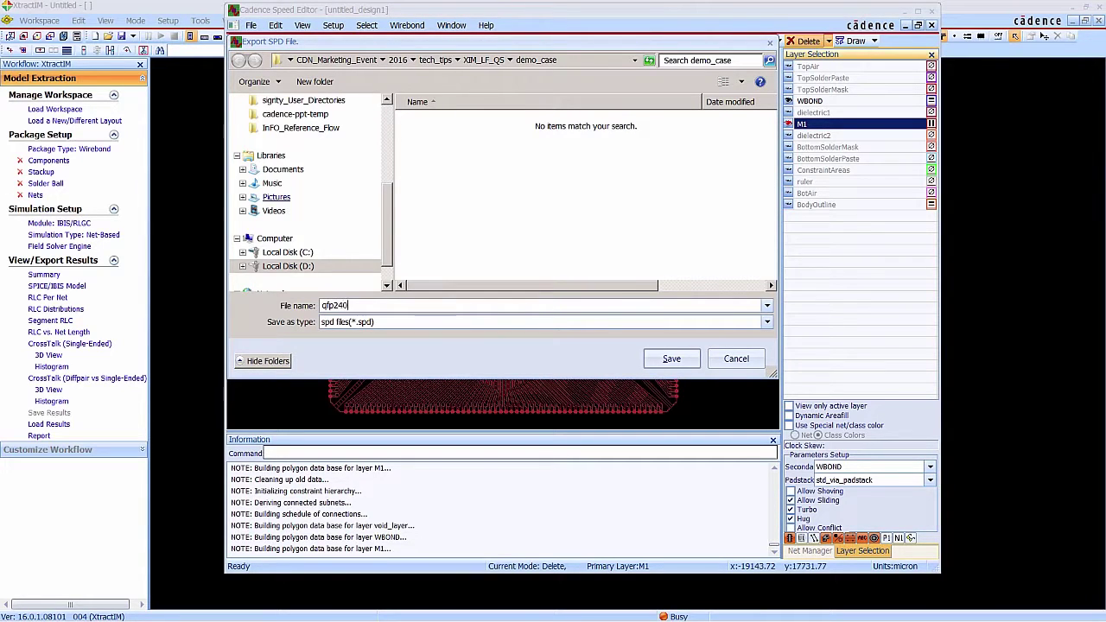
click(664, 360)
Acknowledge the SPD export, then review the M1 and die-top layers and the net list
click(630, 324)
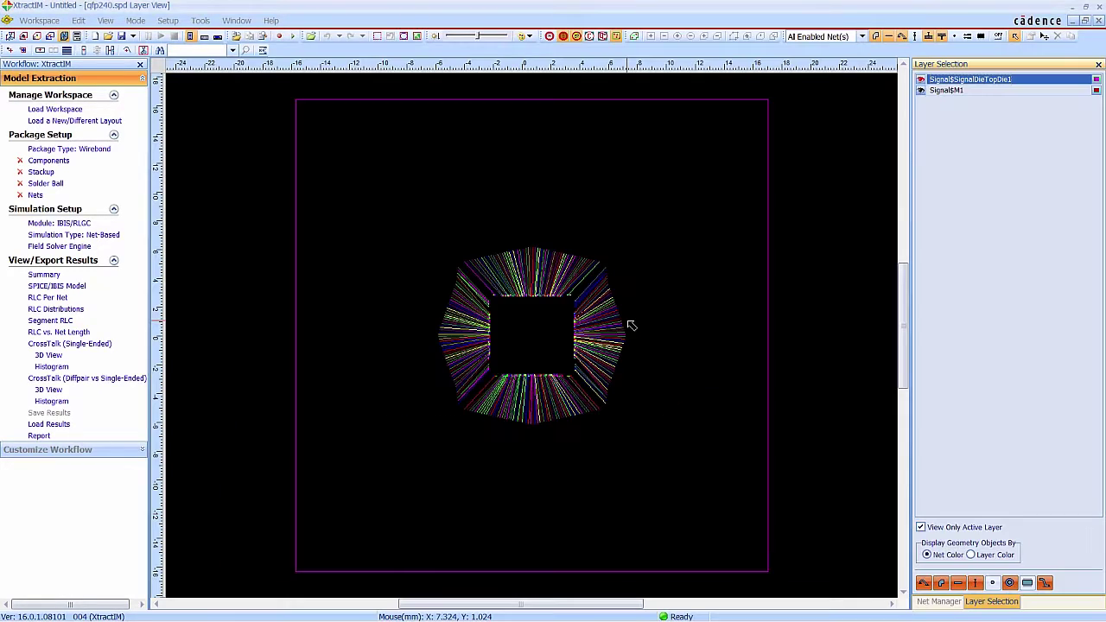
click(946, 90)
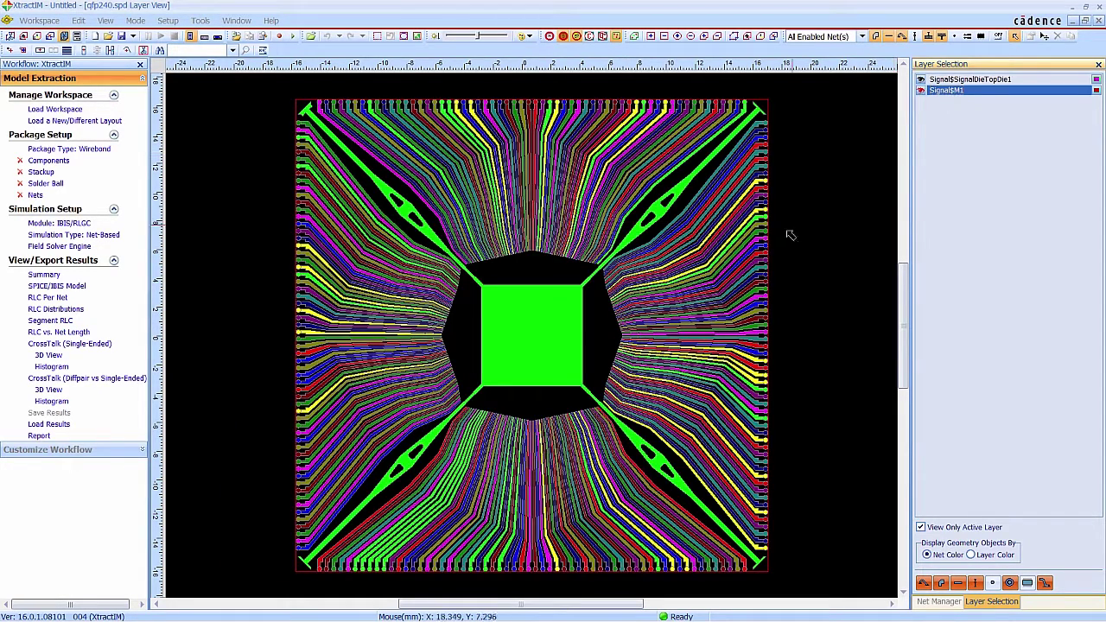
click(957, 80)
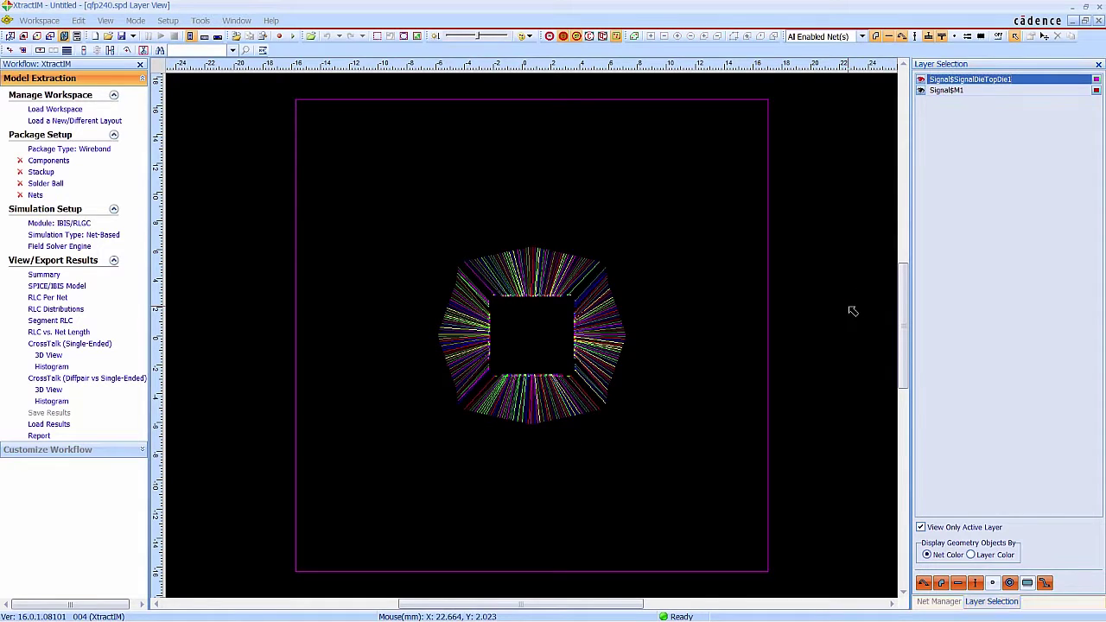
click(939, 602)
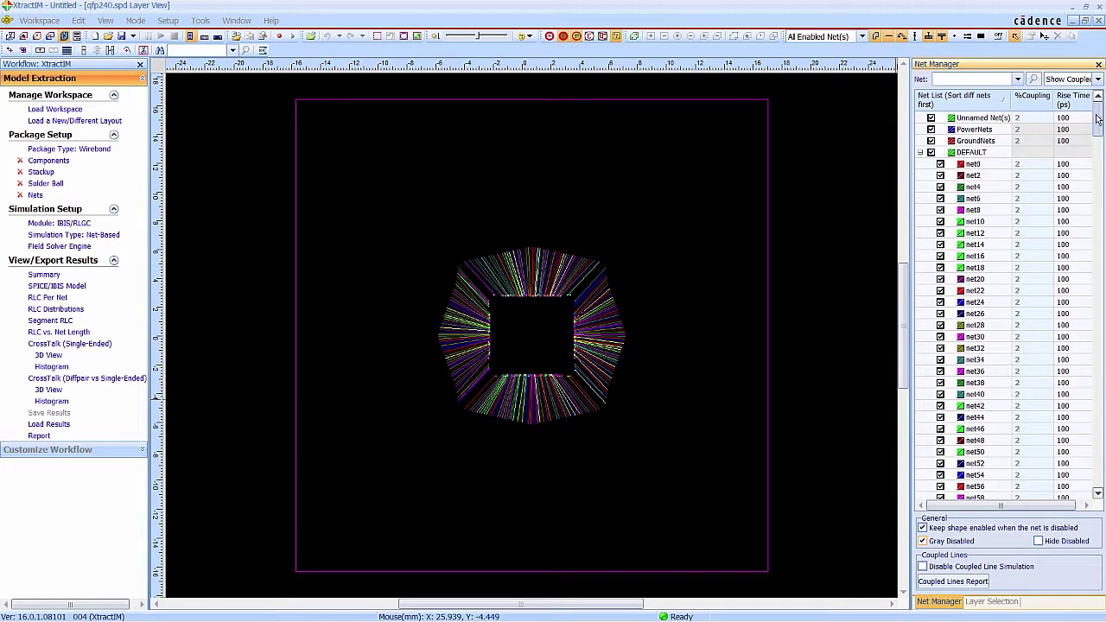
mouse_move(1098, 119)
mouse_down()
mouse_move(1100, 475)
mouse_move(1099, 118)
mouse_up()
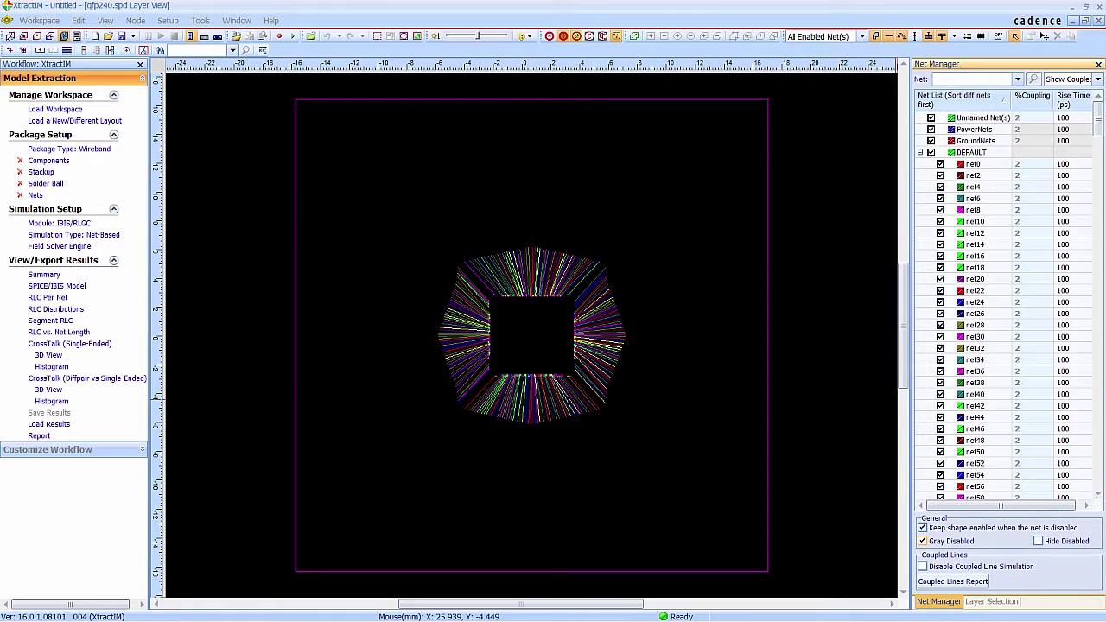
click(992, 602)
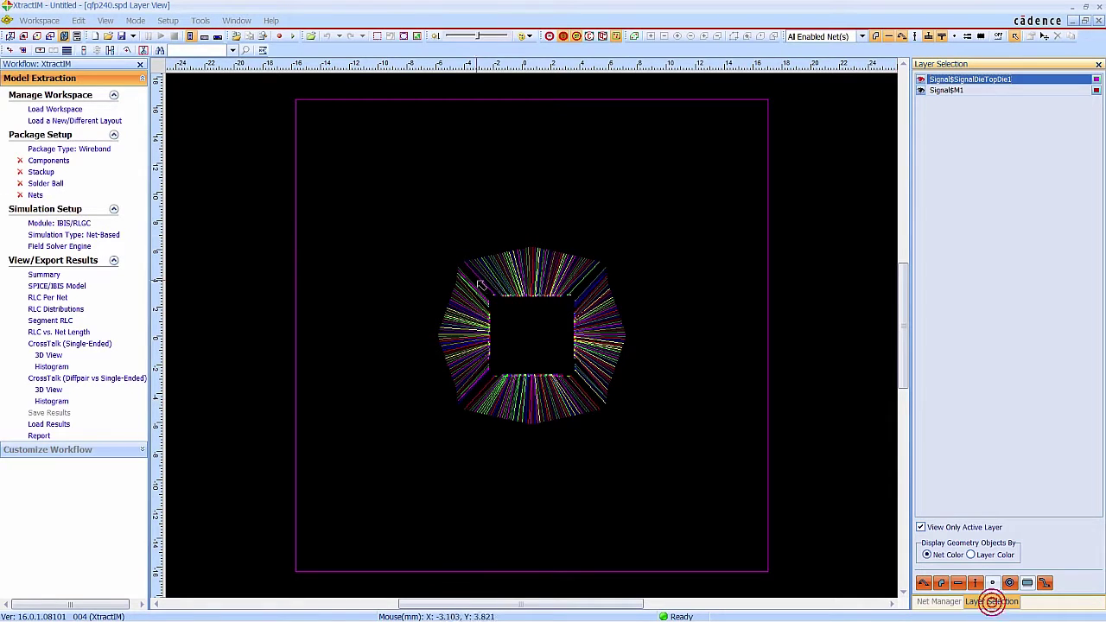
Change the package type to Leadframe
click(79, 150)
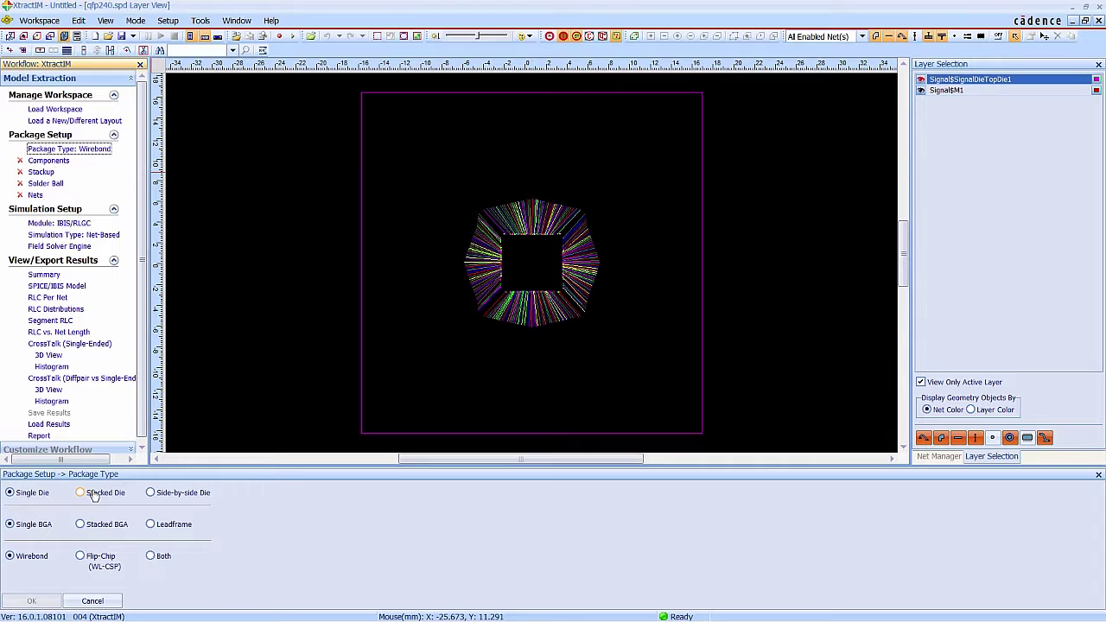
click(152, 524)
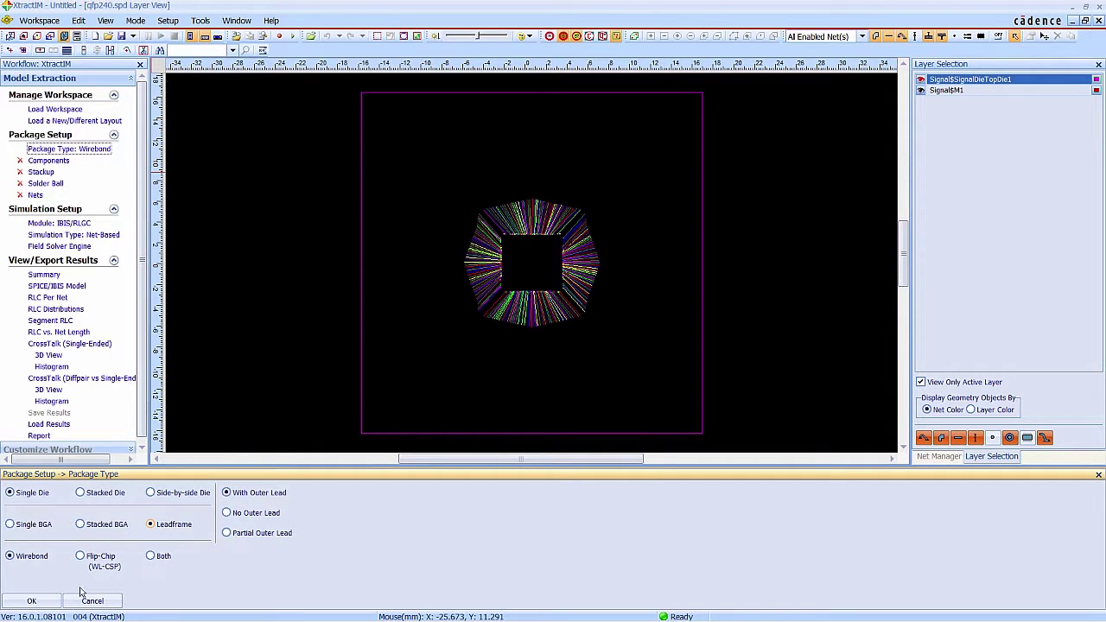
click(34, 600)
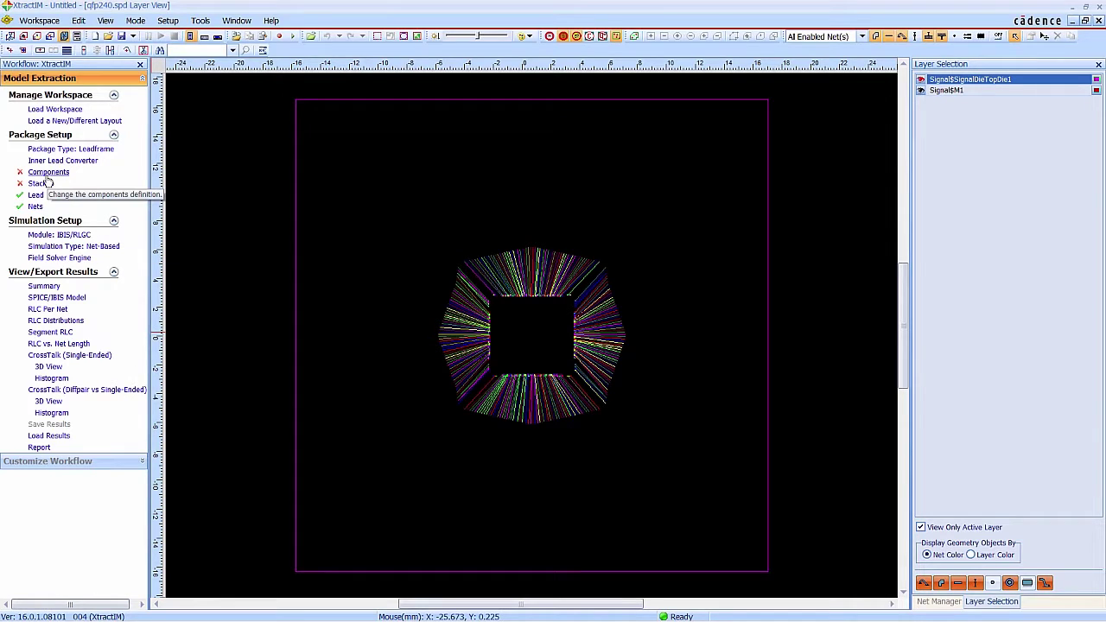
Define components with Die1 as the die and BGA as the board
click(45, 174)
click(159, 158)
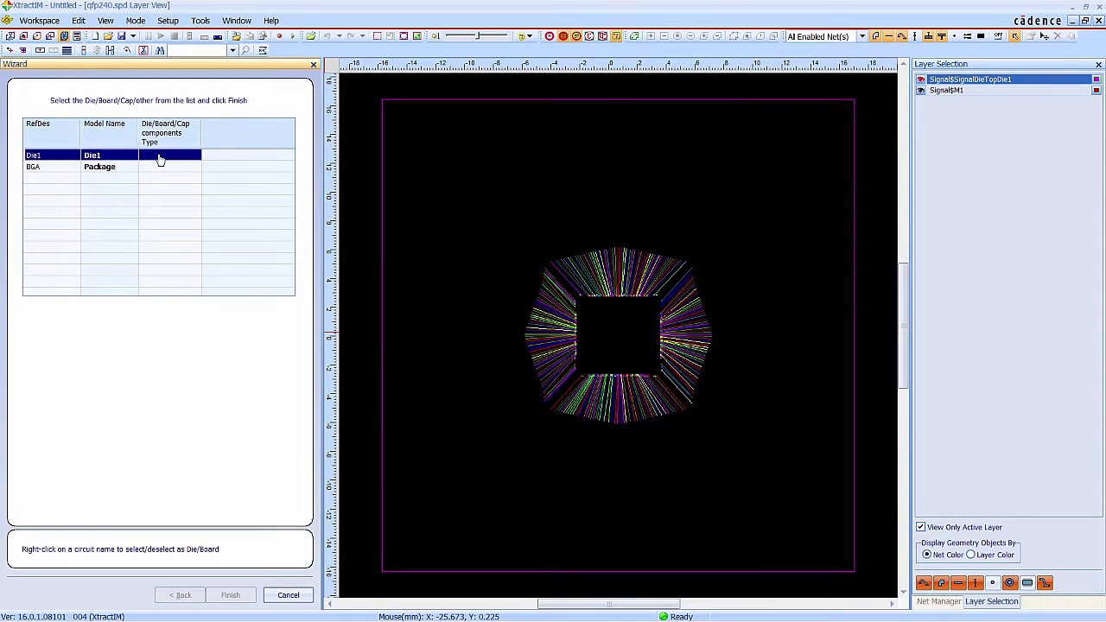
right_click(159, 159)
click(190, 163)
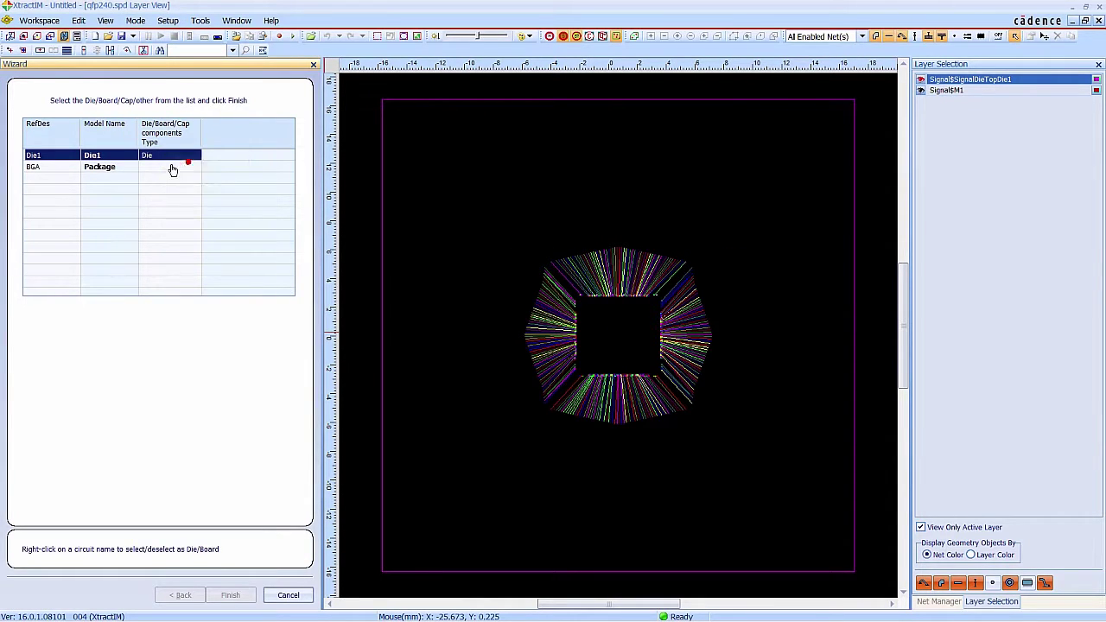
click(163, 167)
right_click(162, 169)
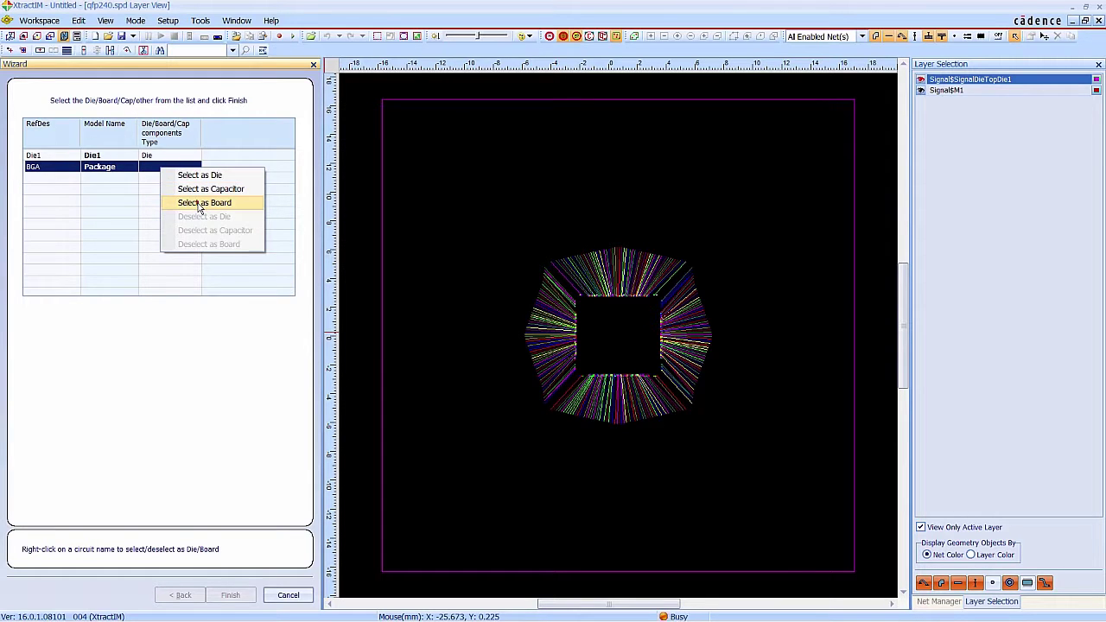
click(199, 204)
click(229, 594)
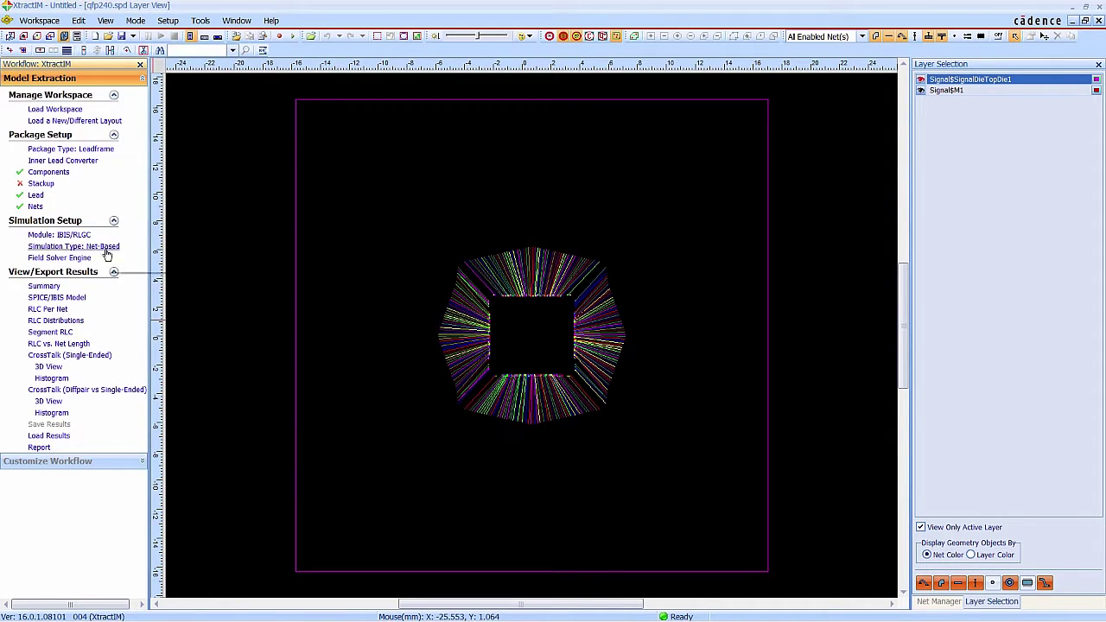
Insert leadframe medium and signal layers under Signal$M1 in the stack-up
click(41, 183)
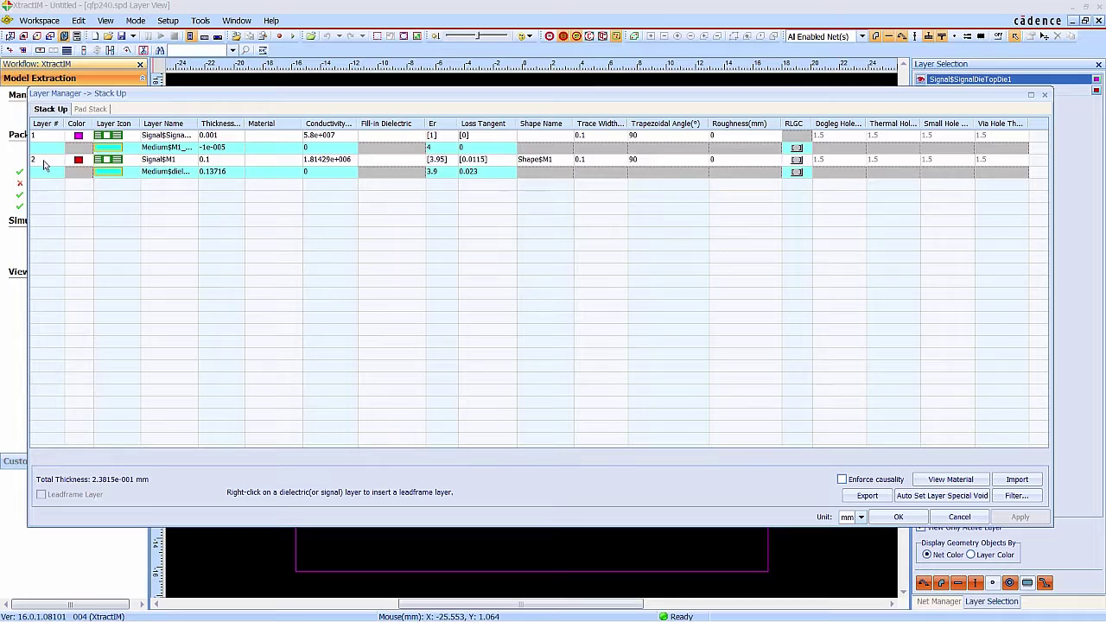
right_click(45, 165)
mouse_move(86, 185)
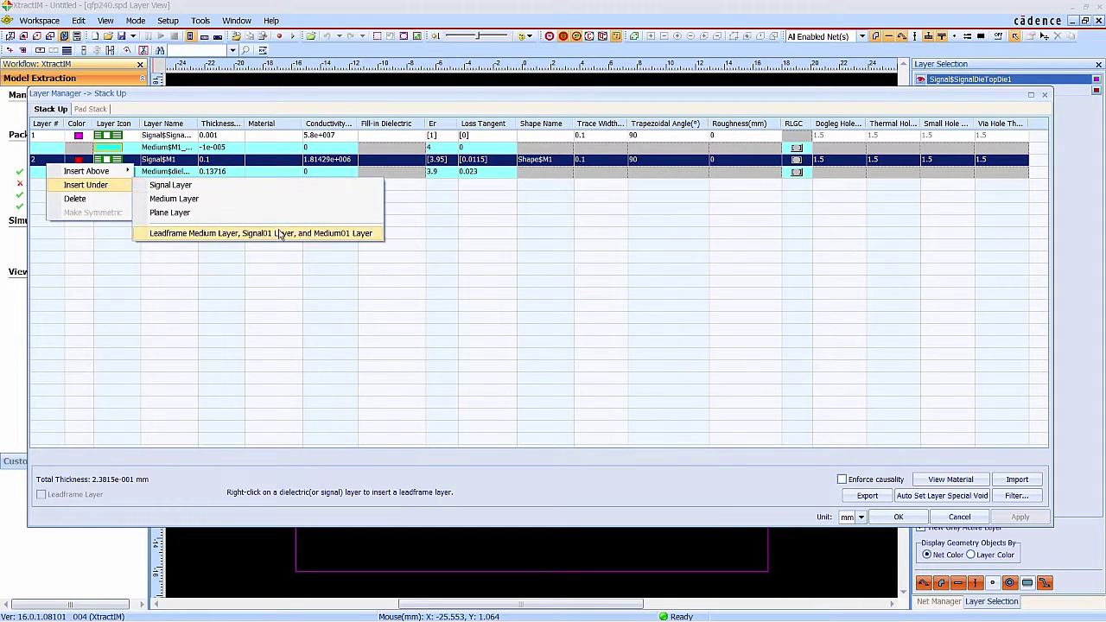
click(400, 234)
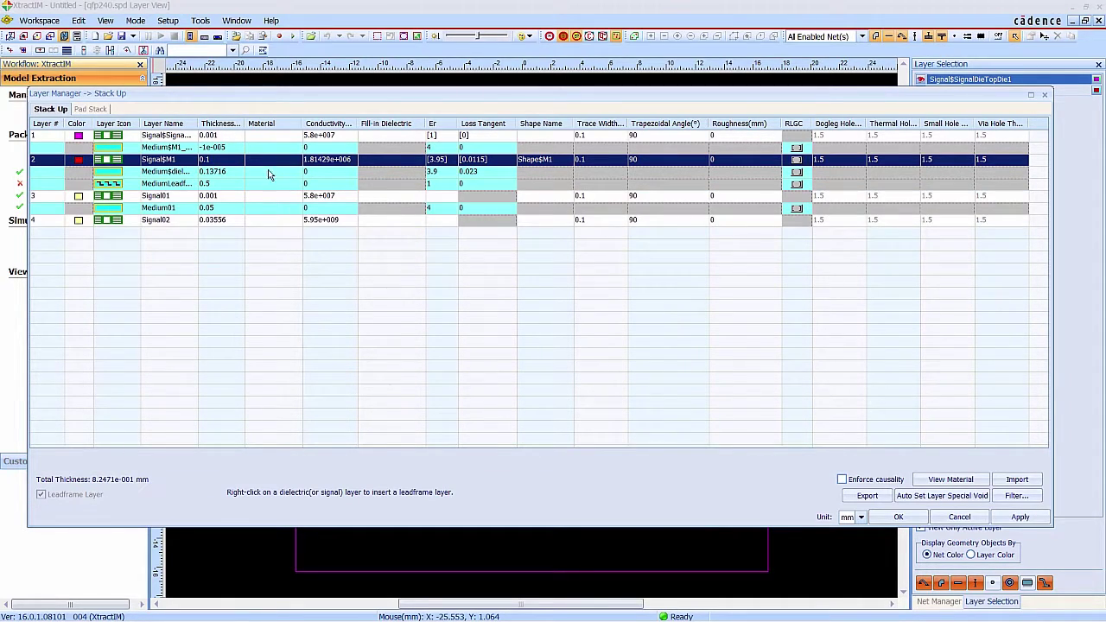
Set both medium layer thicknesses to 0.15 mm and apply the stack-up
click(225, 134)
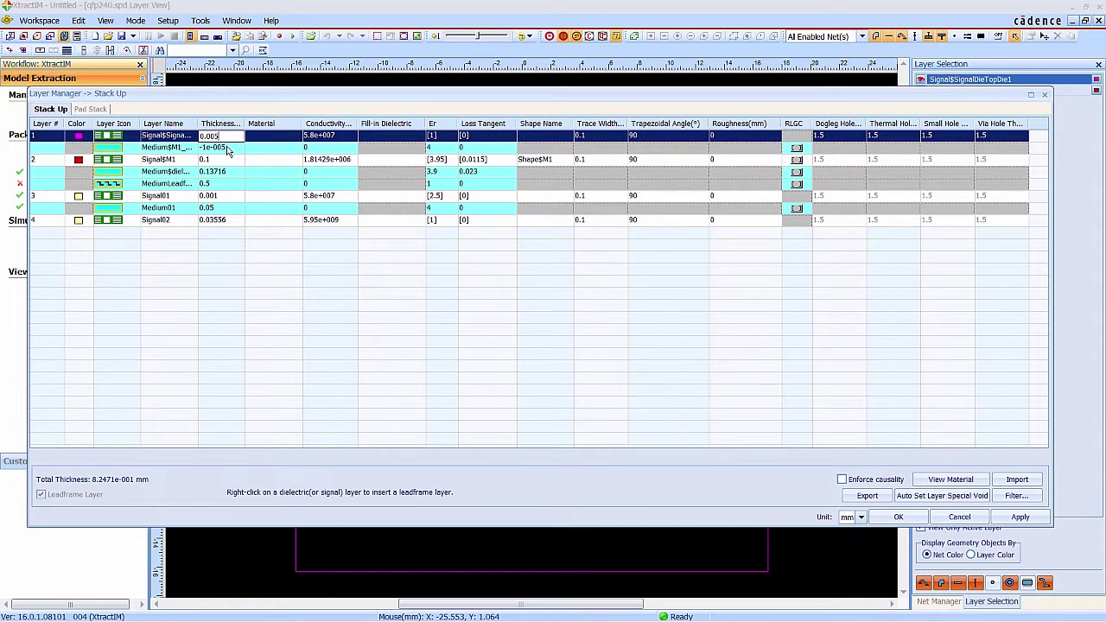
click(229, 149)
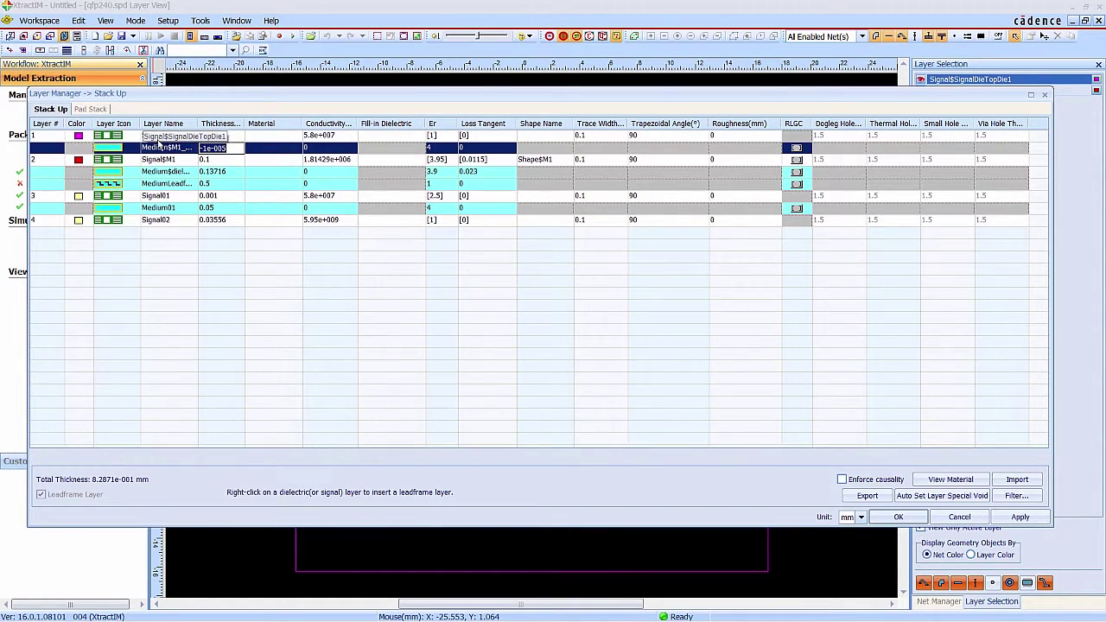
text(0.15)
click(205, 161)
click(226, 173)
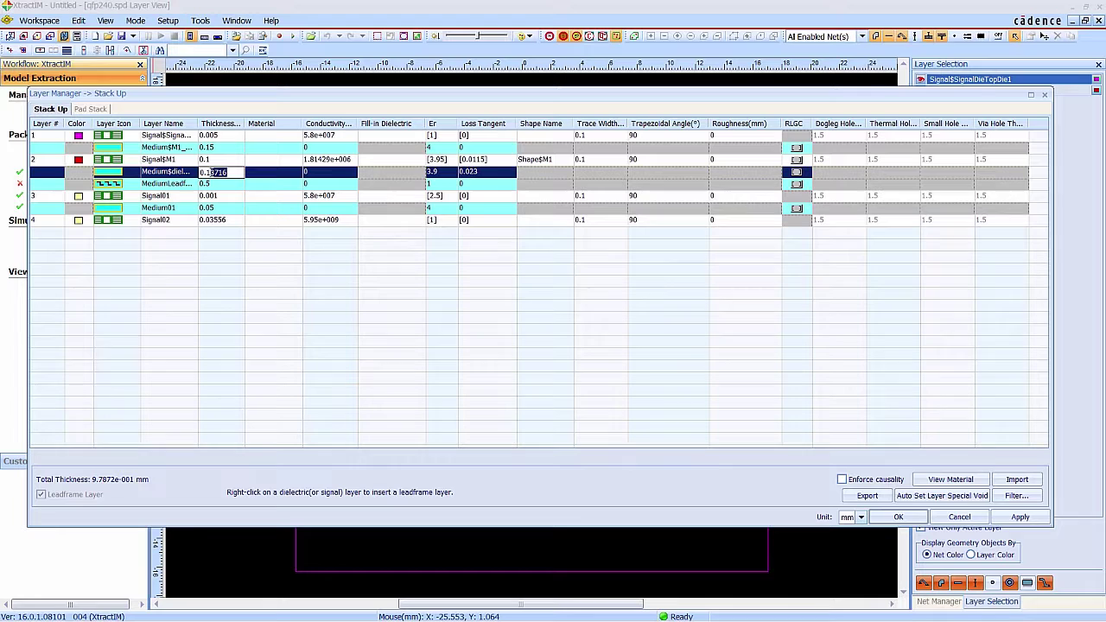
text(5)
click(225, 198)
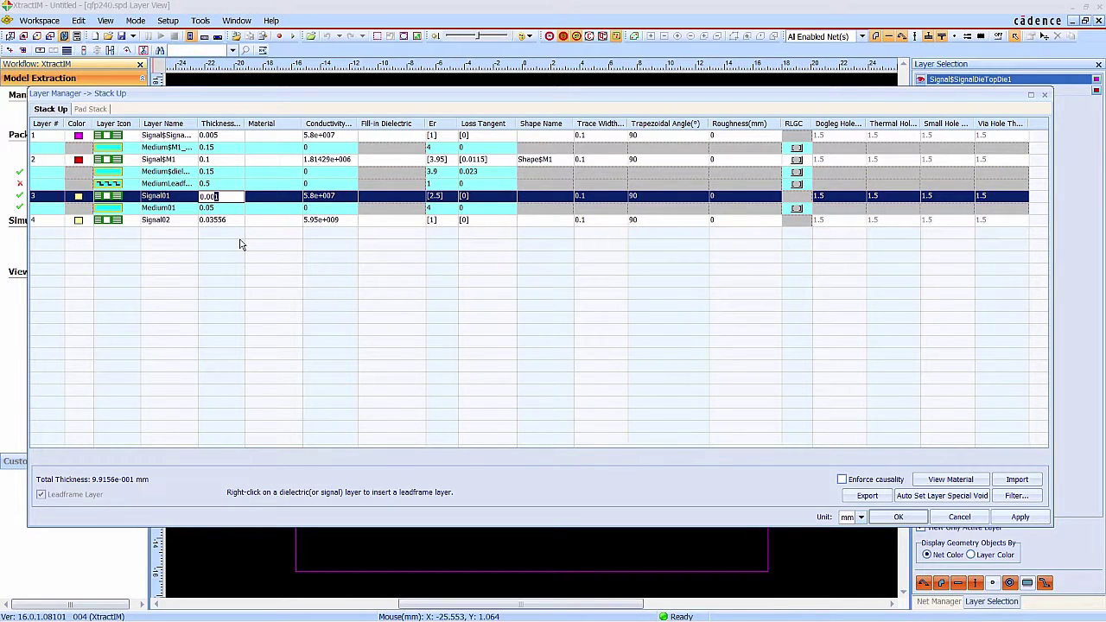
click(897, 516)
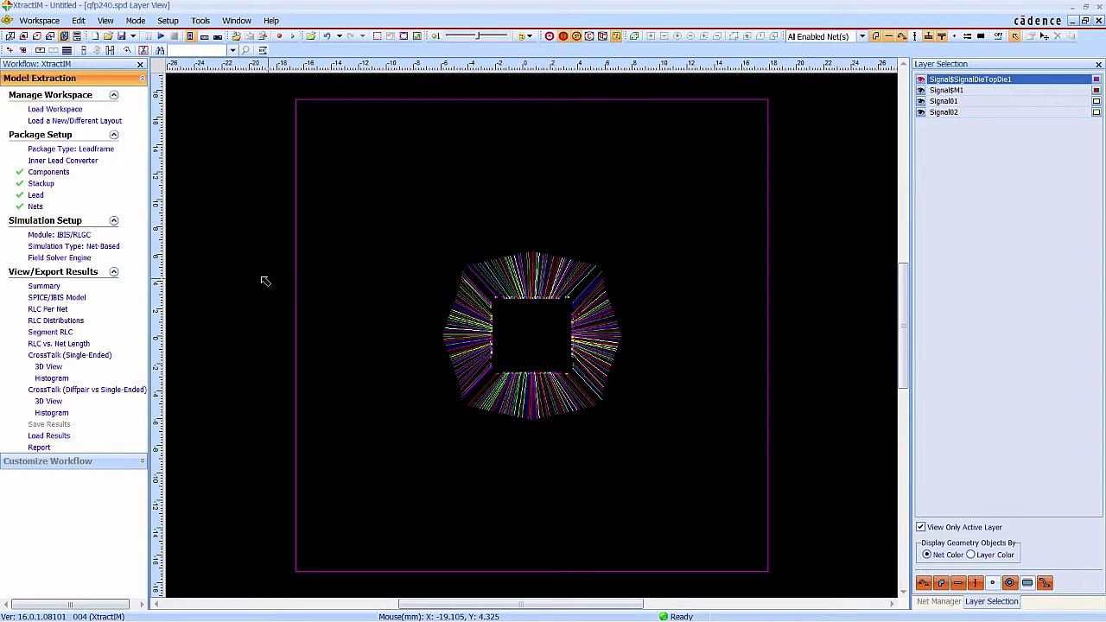
Set the lead thickness T to 0.1 mm
click(36, 195)
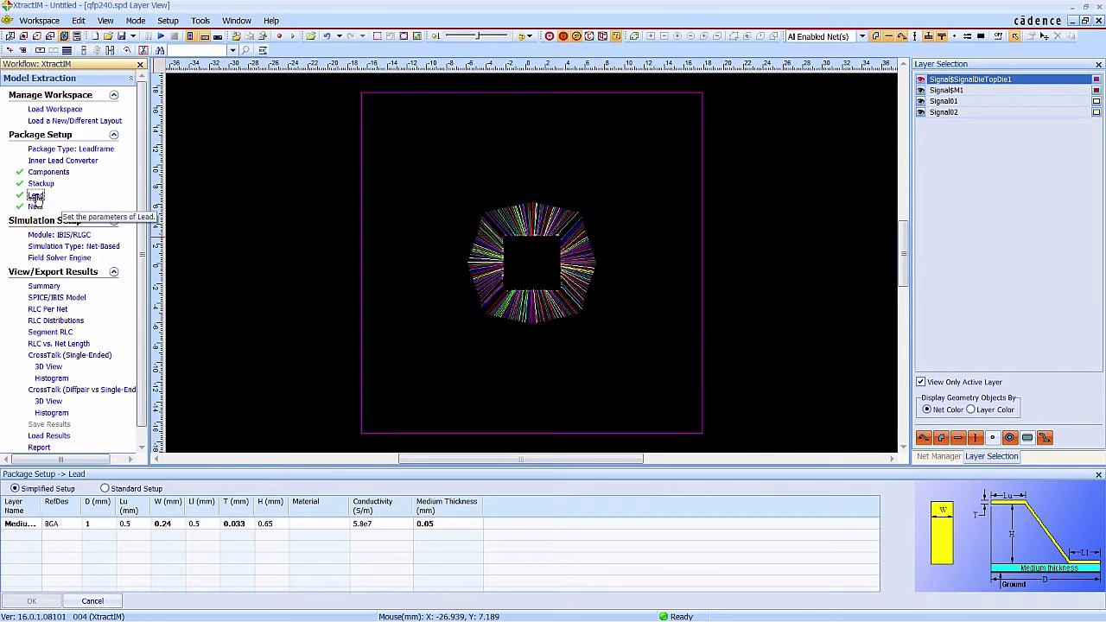
click(240, 524)
click(240, 524)
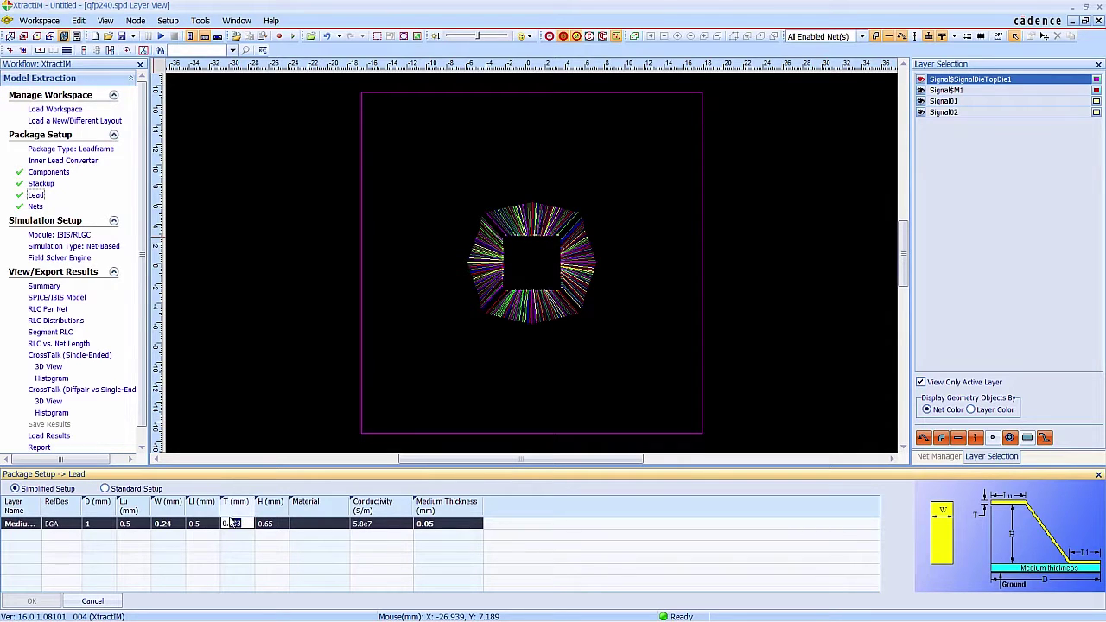
text(0.1)
click(126, 523)
click(126, 524)
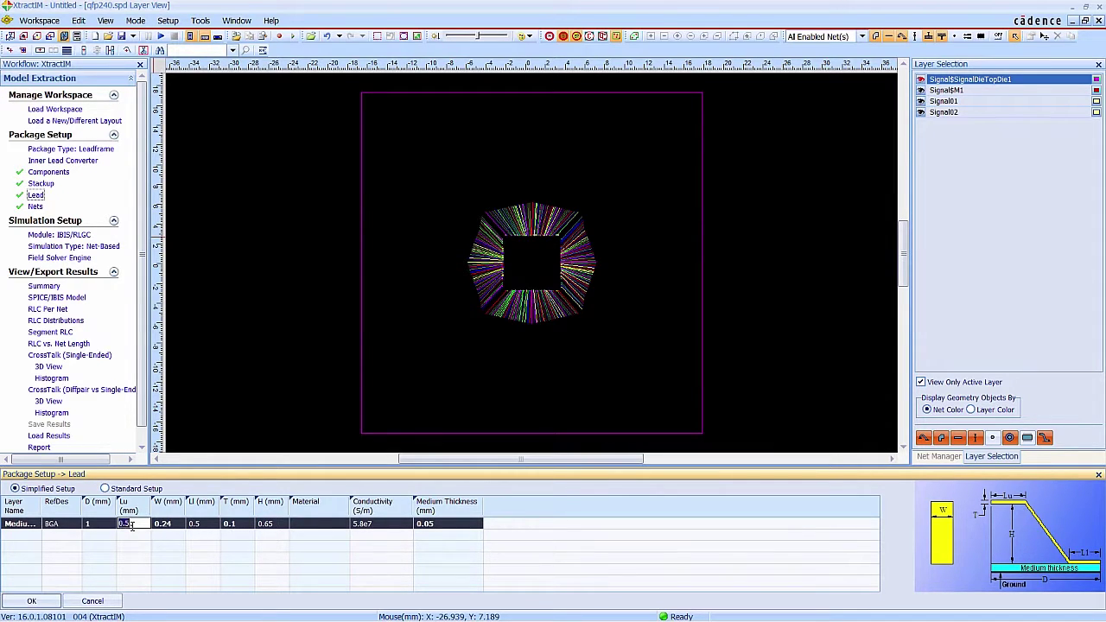
click(132, 524)
click(31, 600)
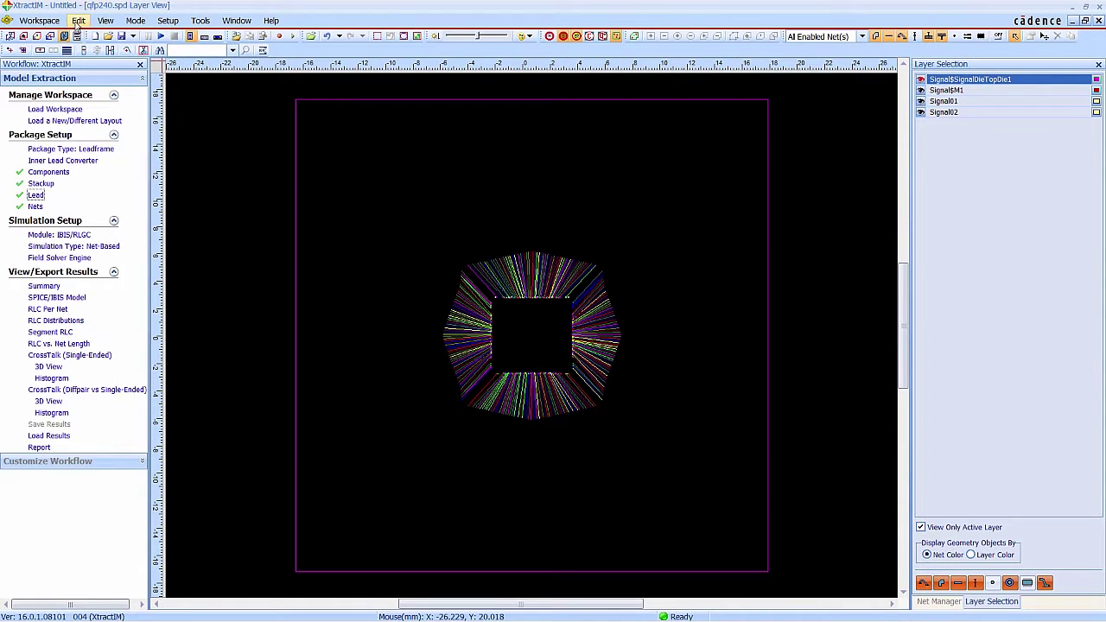
Give the default, high and low wirebond models a 0.02 mm diameter
click(79, 21)
click(116, 78)
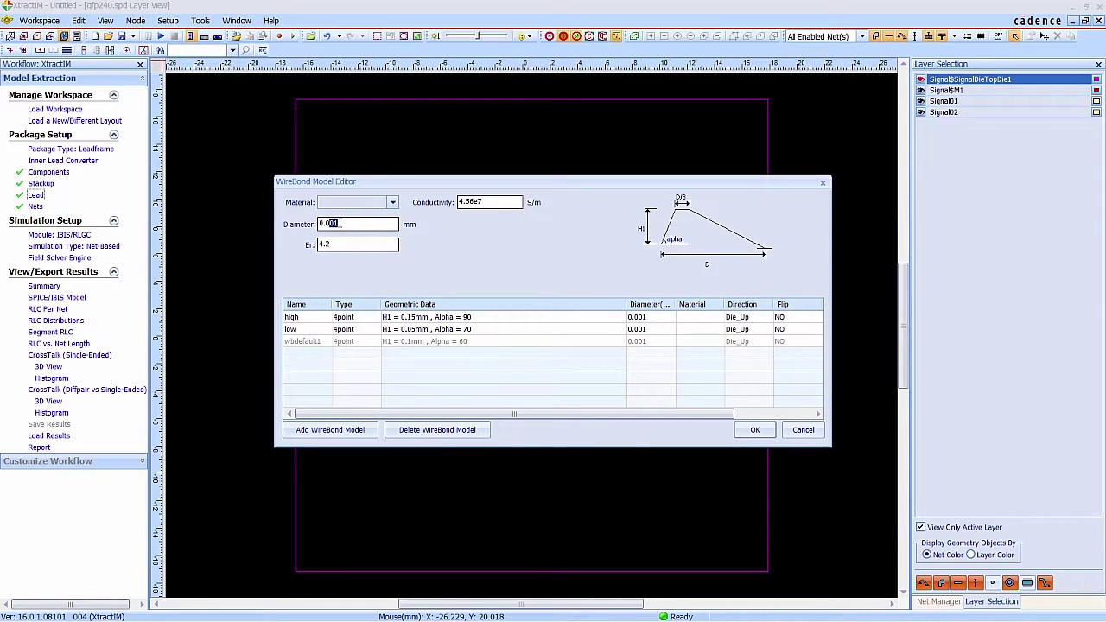
text(2)
drag(333, 223, 304, 226)
click(647, 317)
click(647, 317)
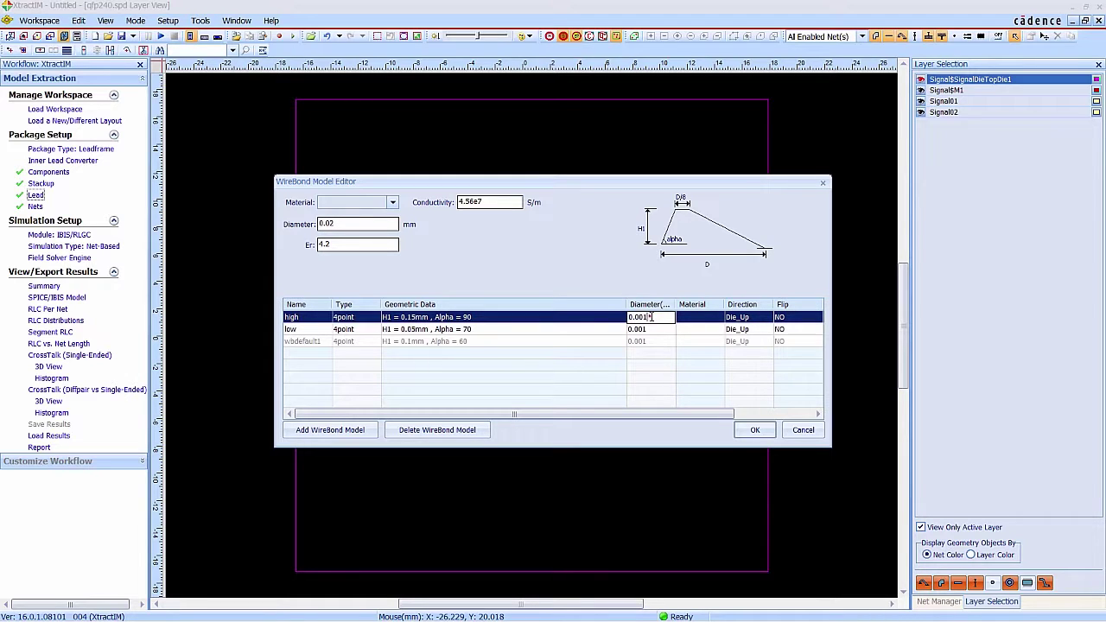
text(0.02)
click(654, 329)
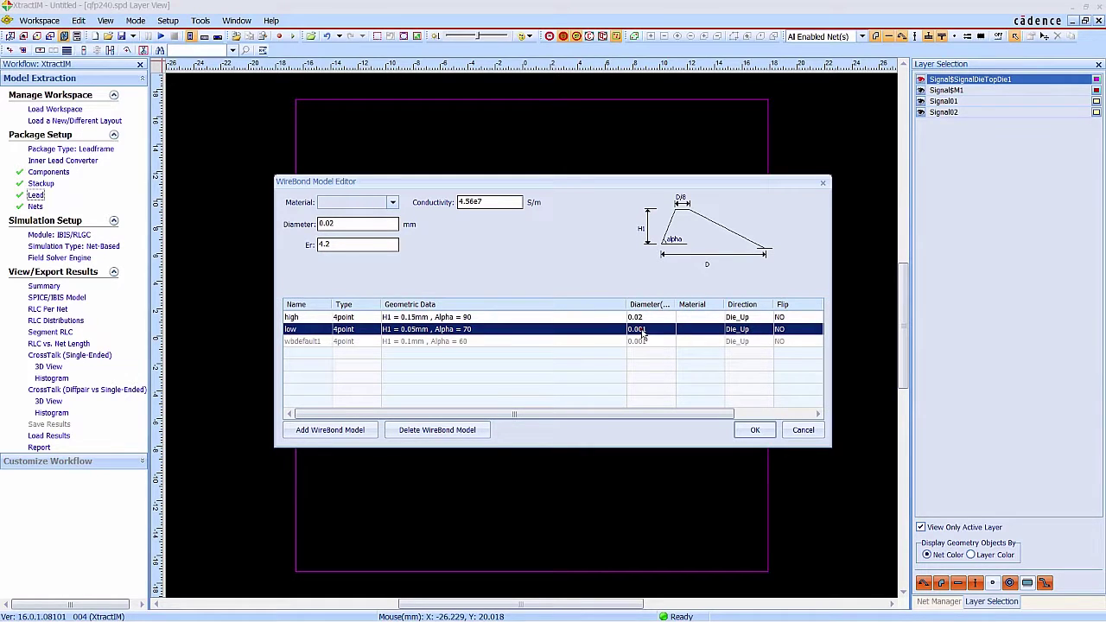
click(654, 329)
double_click(653, 329)
text(0.02)
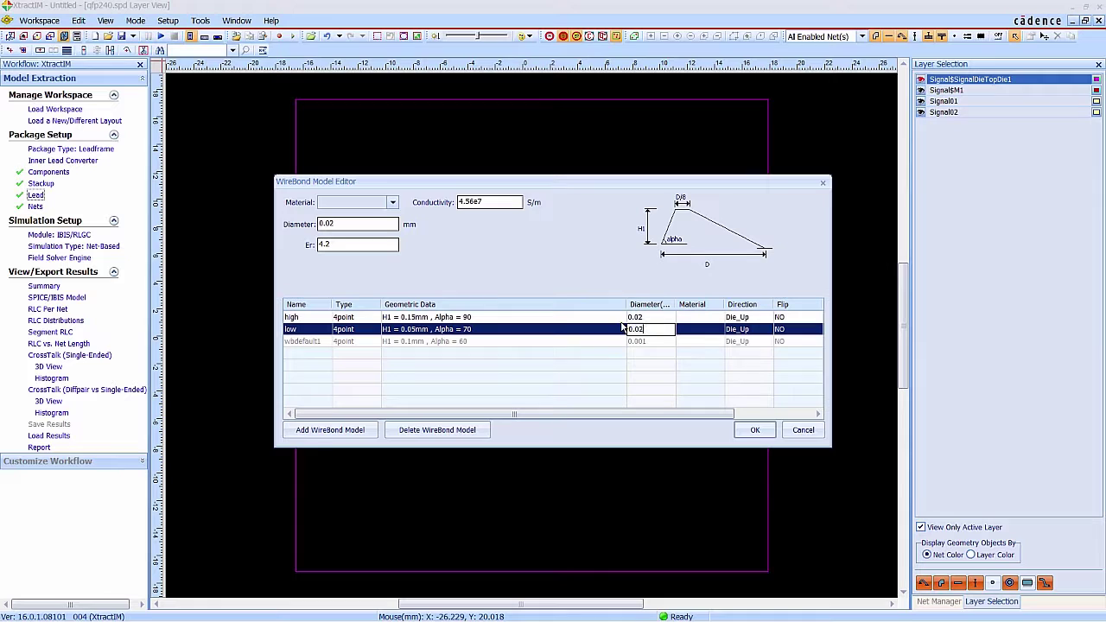
click(764, 431)
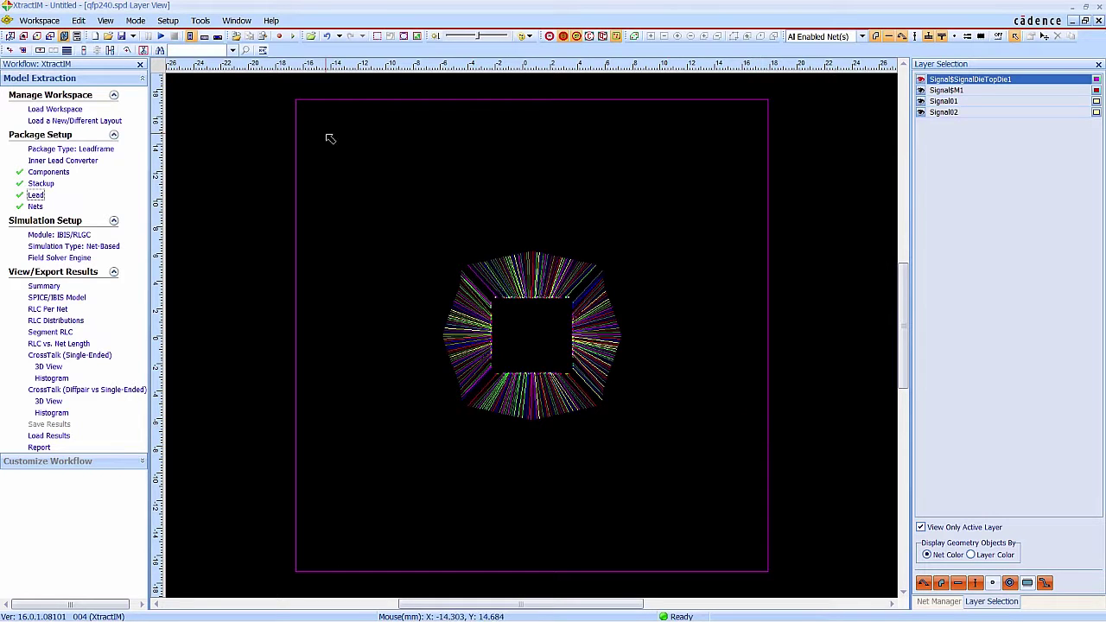
Inspect the package in the full 3D view, then close it
click(103, 26)
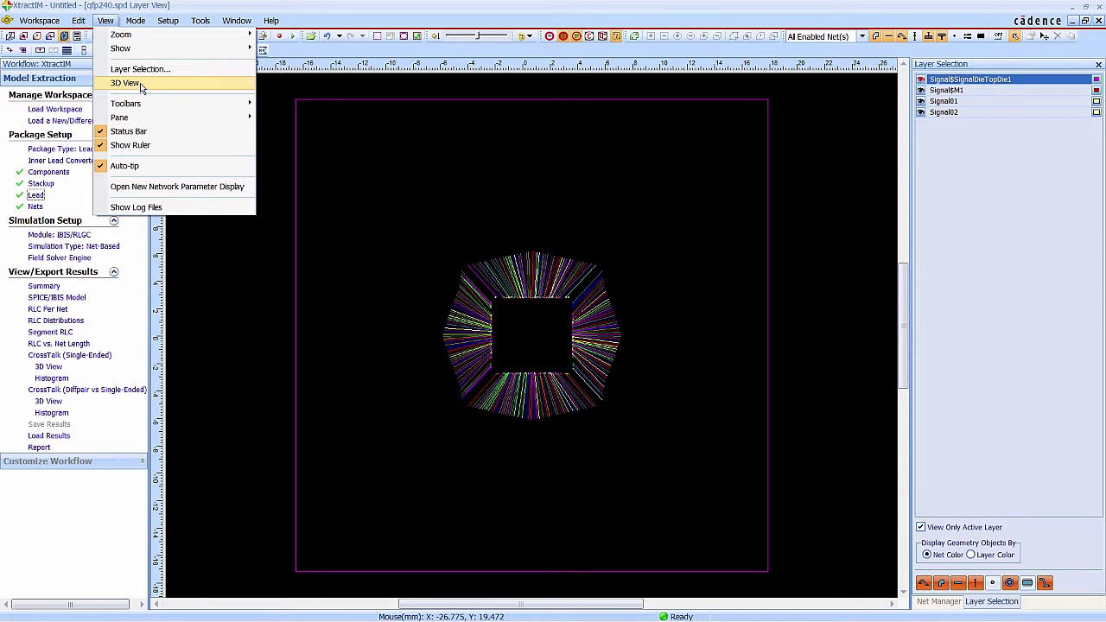
mouse_move(142, 86)
click(283, 85)
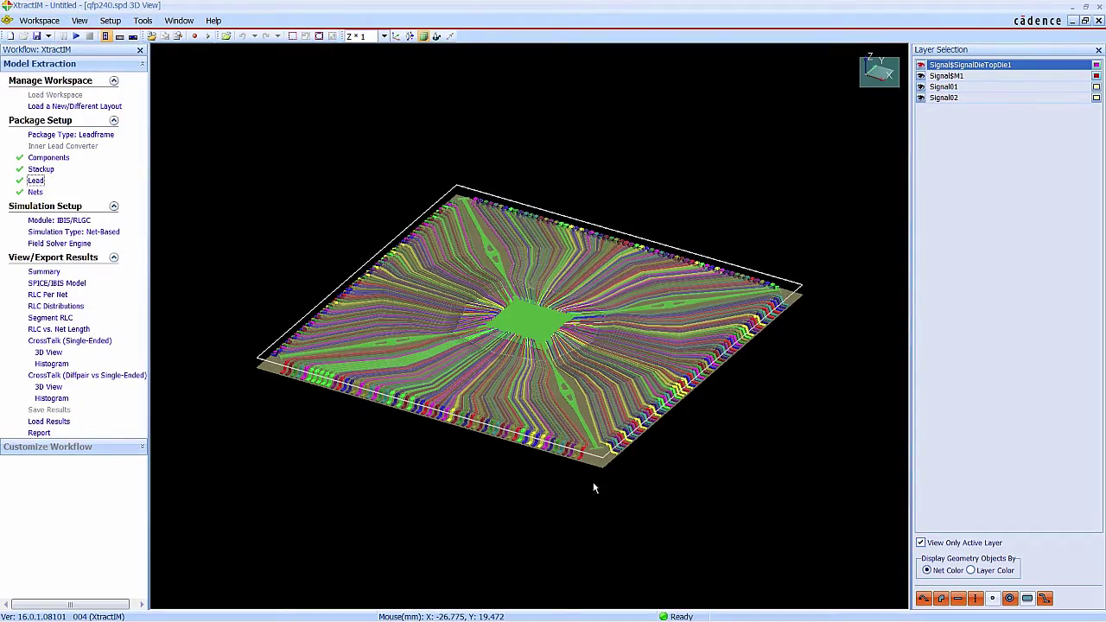
scroll(624, 482, up, 5)
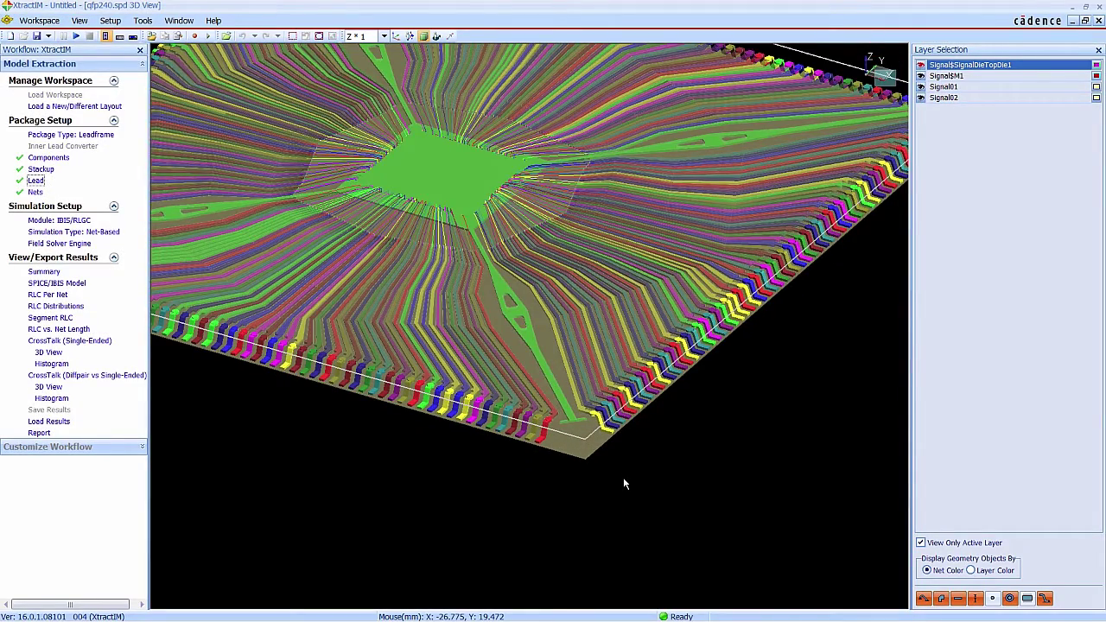
key(Home)
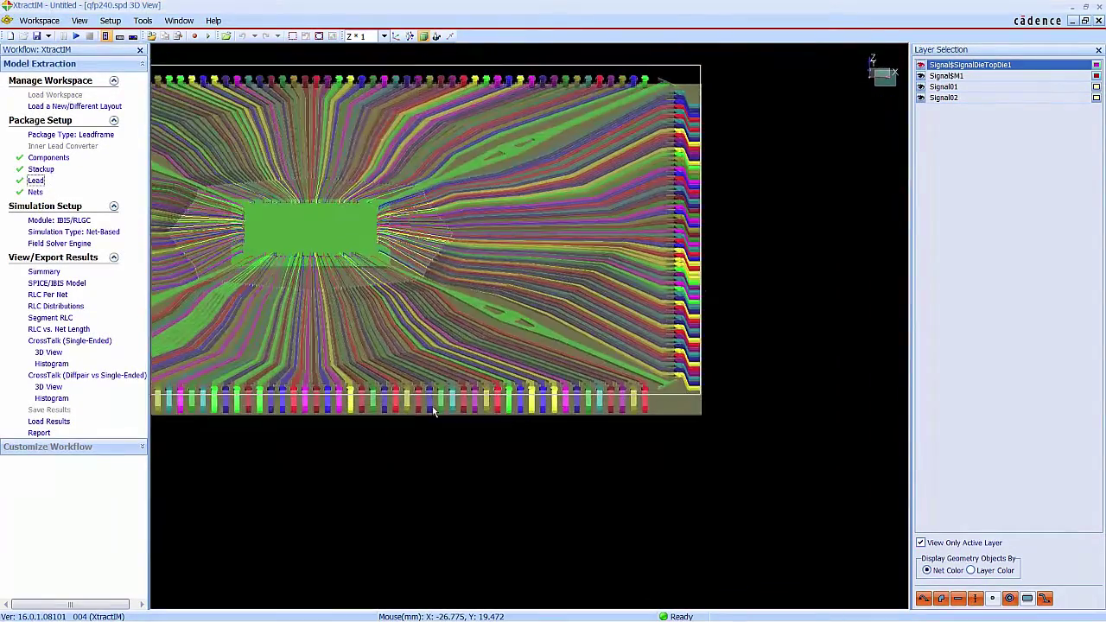
click(1098, 21)
Save the workspace as qfp240
click(121, 36)
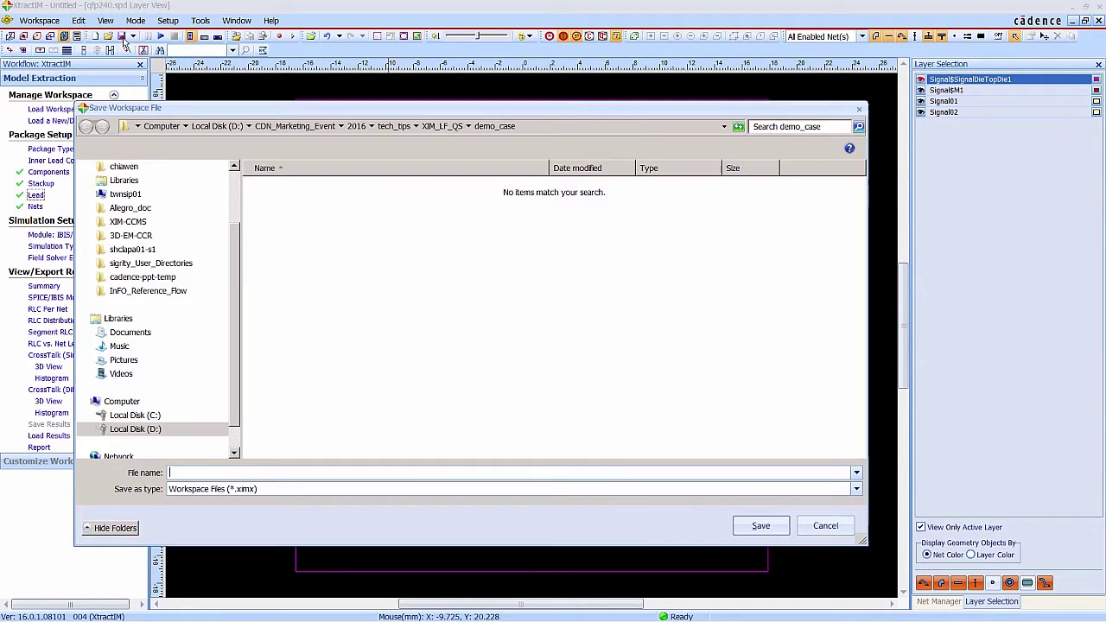
text(qfp240)
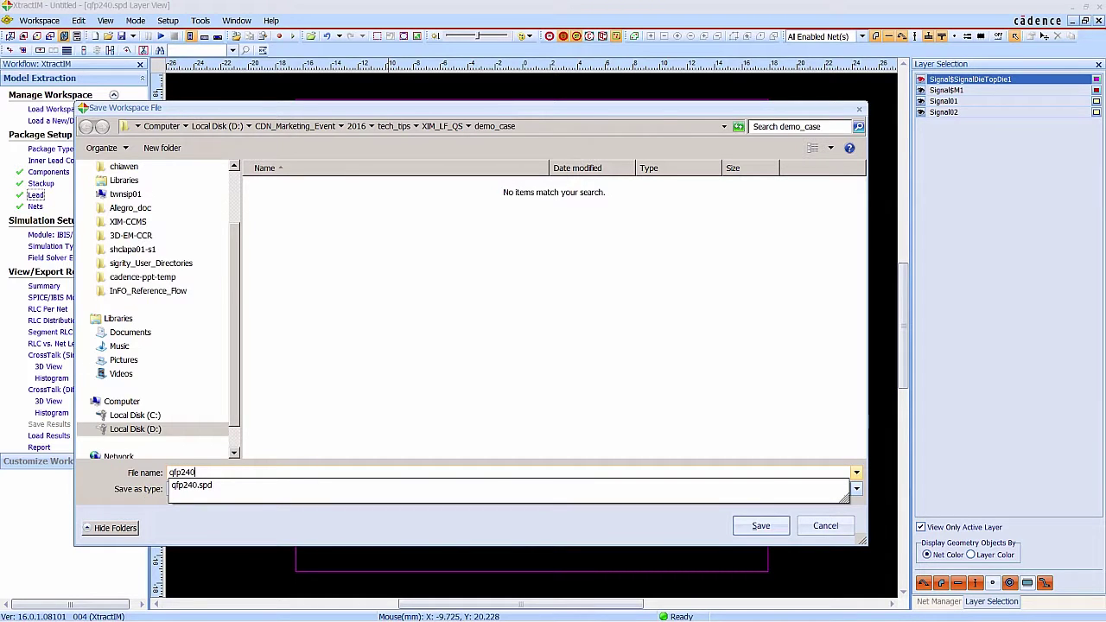
key(Down)
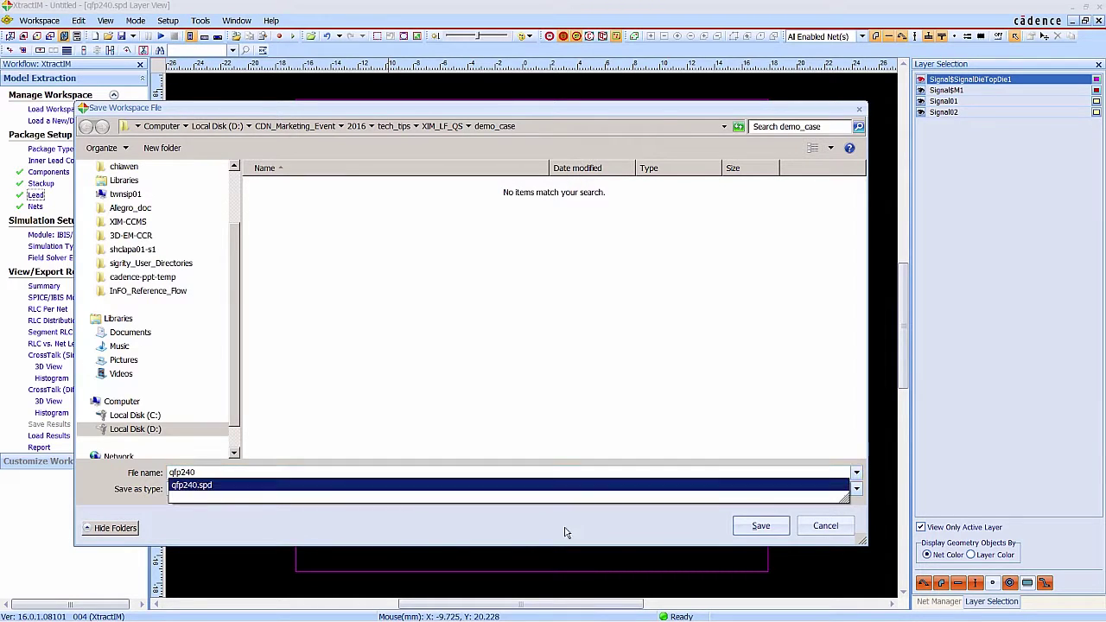
click(760, 525)
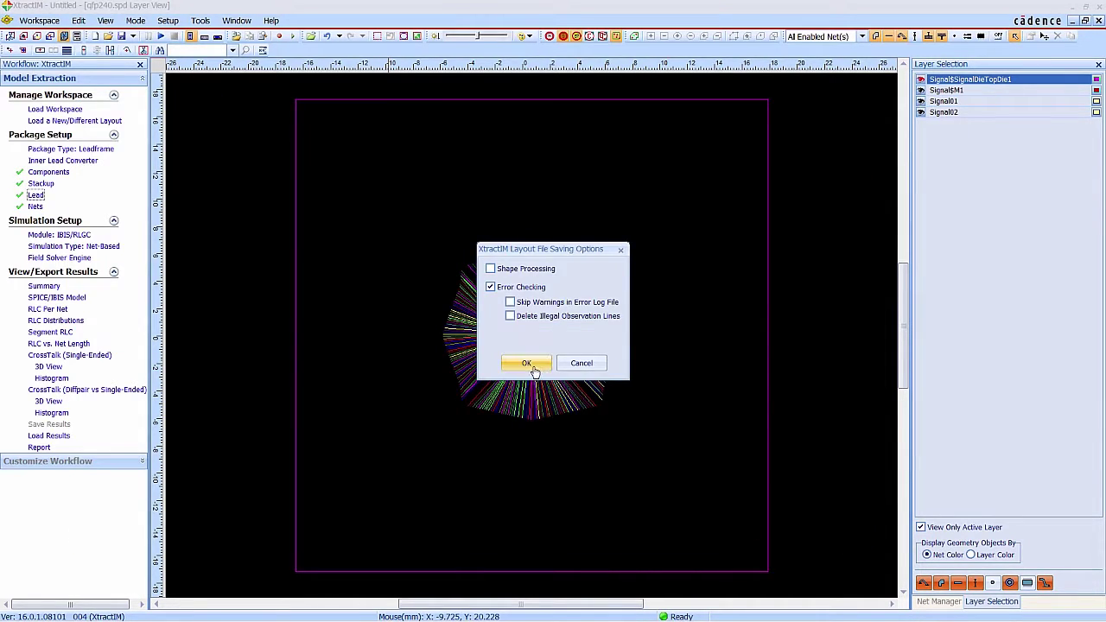
click(526, 362)
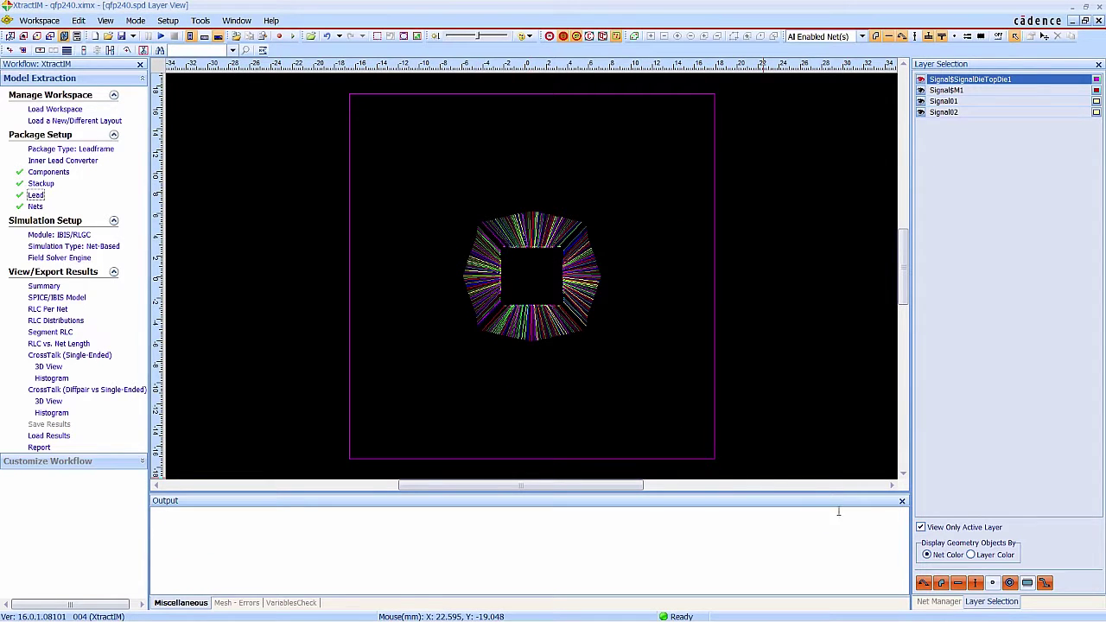
Show only nets net0 through net14 with Signal$M1 traces, greying out the disabled nets
click(939, 602)
click(971, 234)
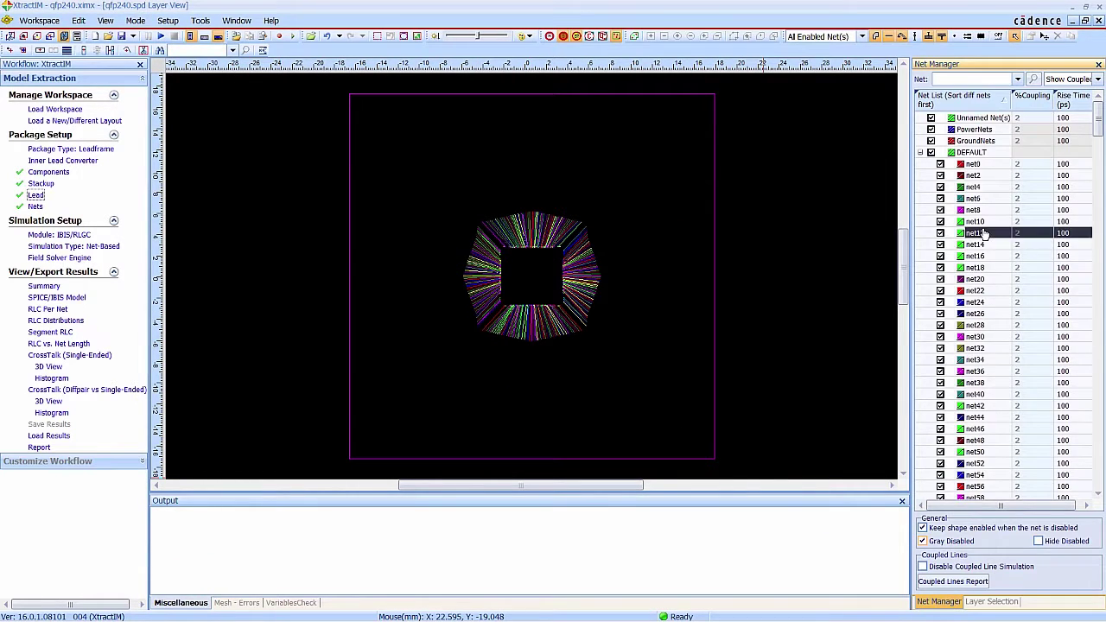
right_click(989, 231)
click(1016, 278)
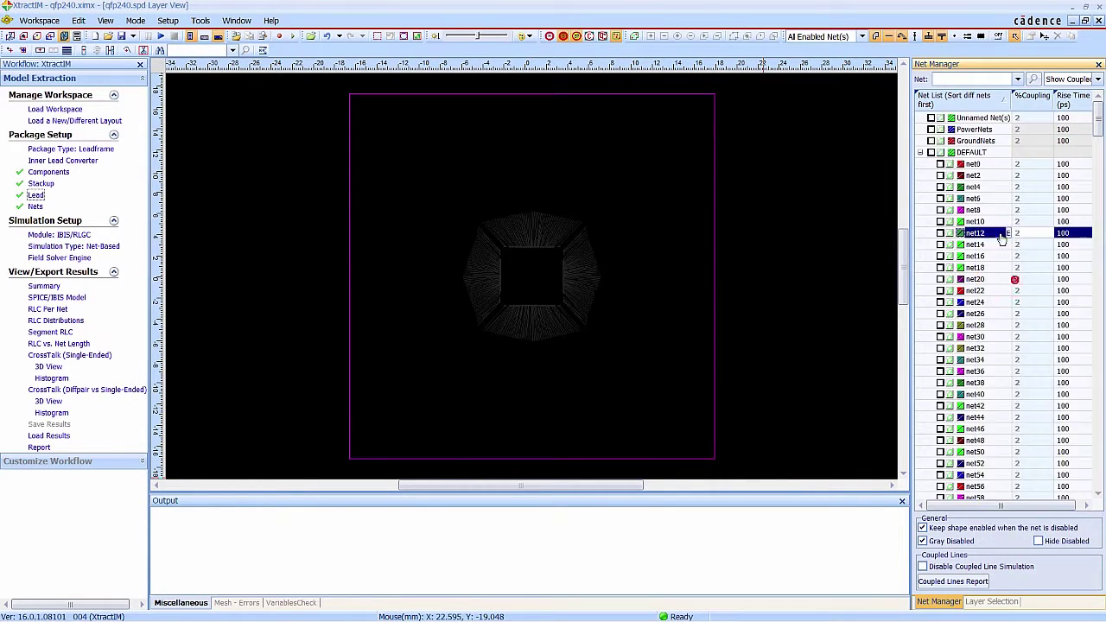
click(974, 165)
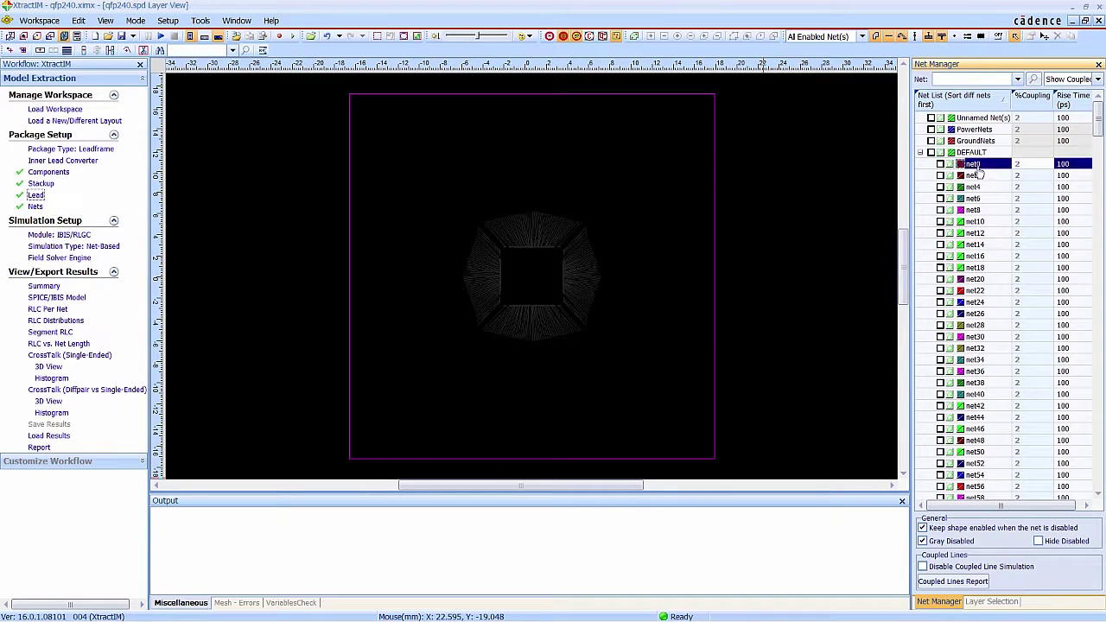
shift+click(979, 245)
click(940, 246)
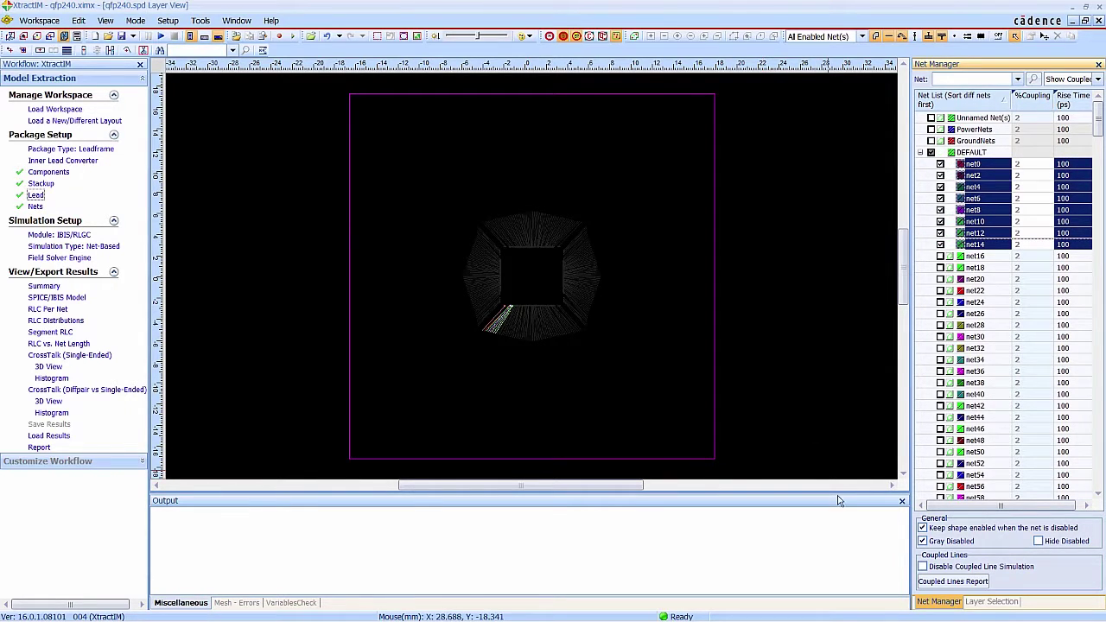
click(992, 602)
click(950, 90)
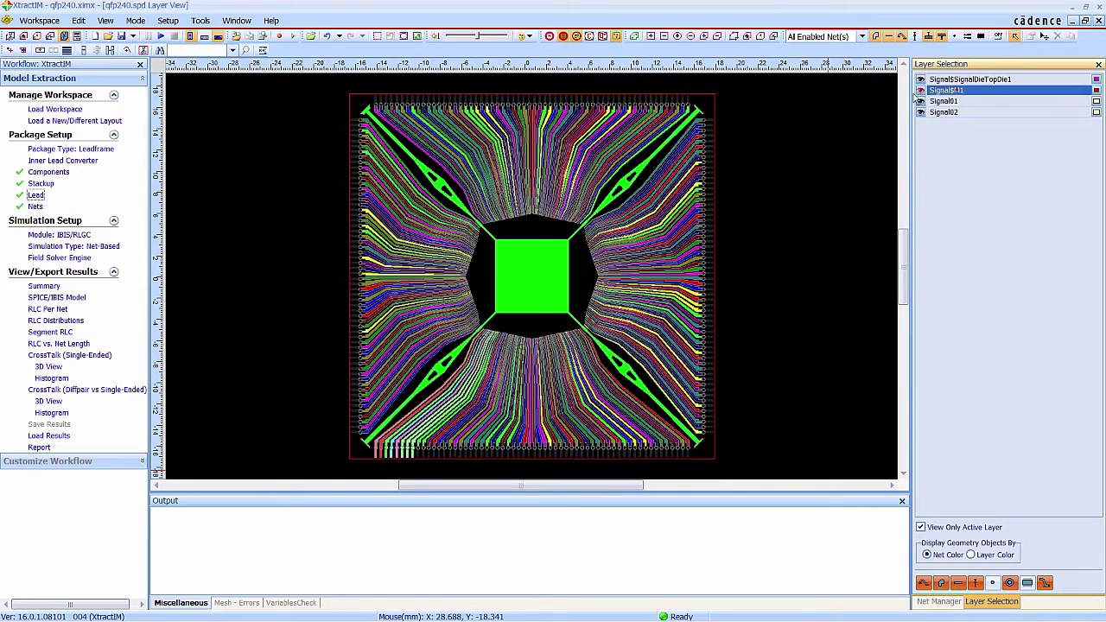
click(938, 602)
click(922, 541)
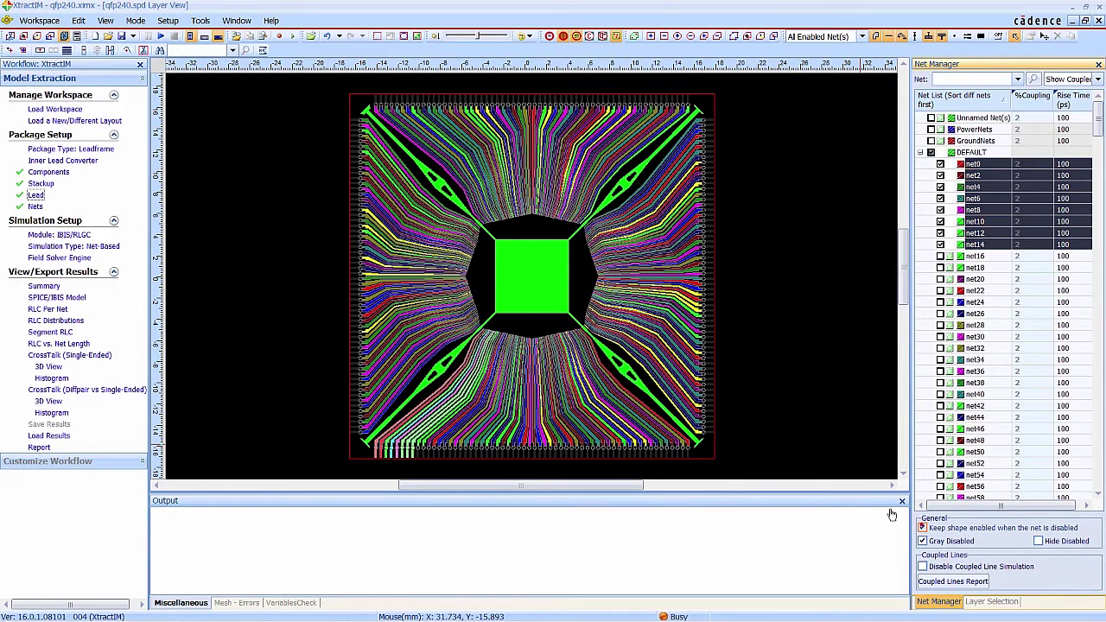
Assign the central die-paddle Polygon248 to _Floating_Plane_net and save the layout
click(531, 273)
right_click(530, 273)
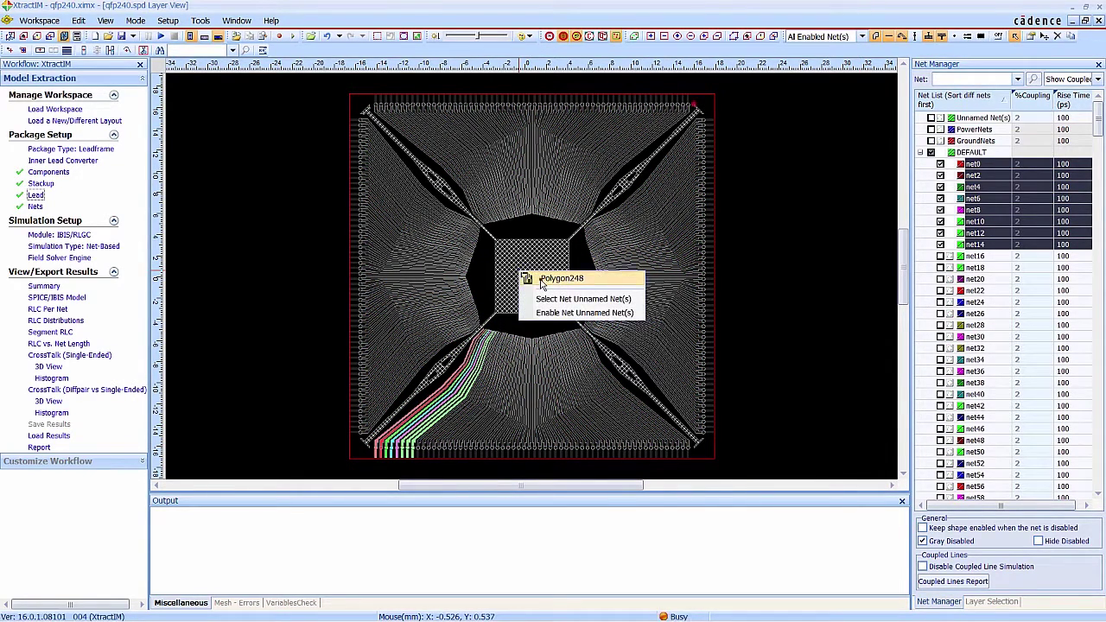
click(539, 276)
click(562, 249)
click(537, 260)
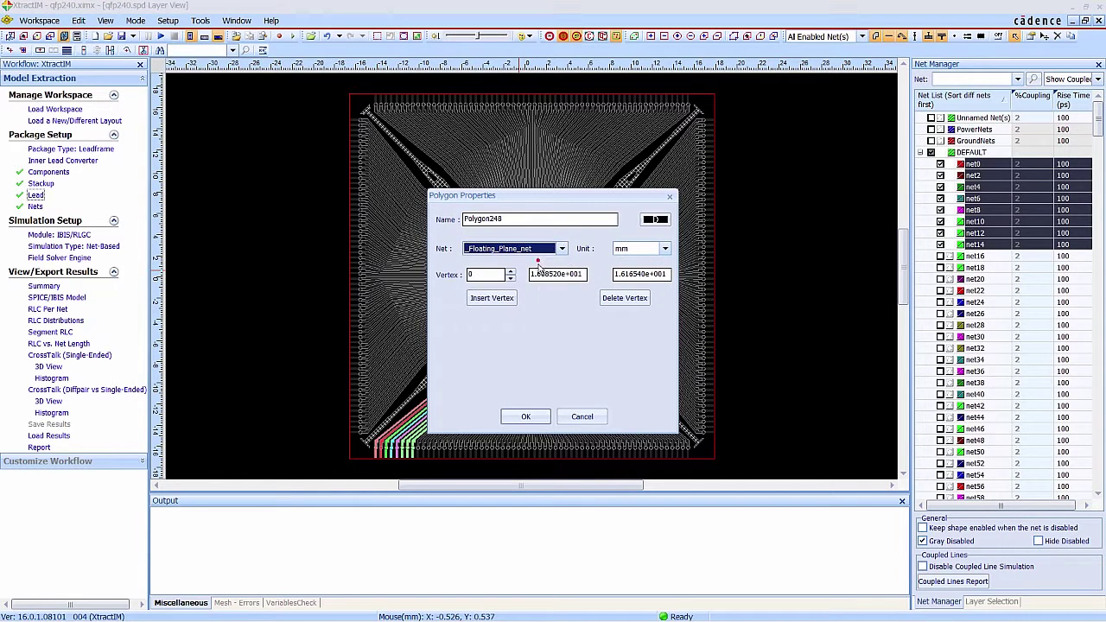
click(526, 418)
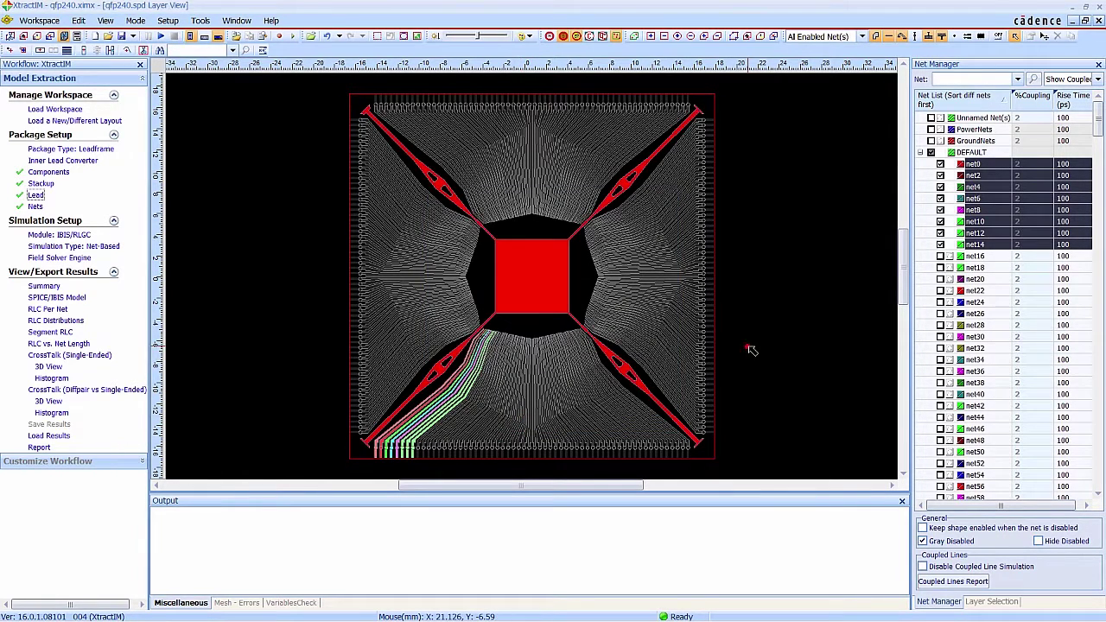
click(122, 36)
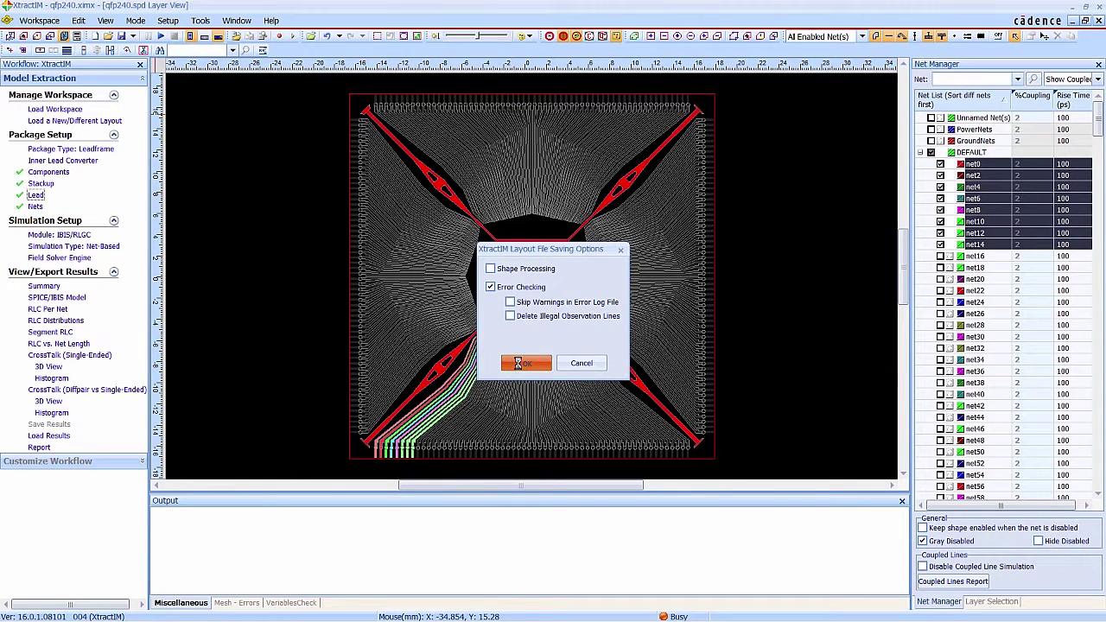
click(524, 363)
Set the field solver to the 3D-EM solver with quasi-static RL extraction
click(69, 259)
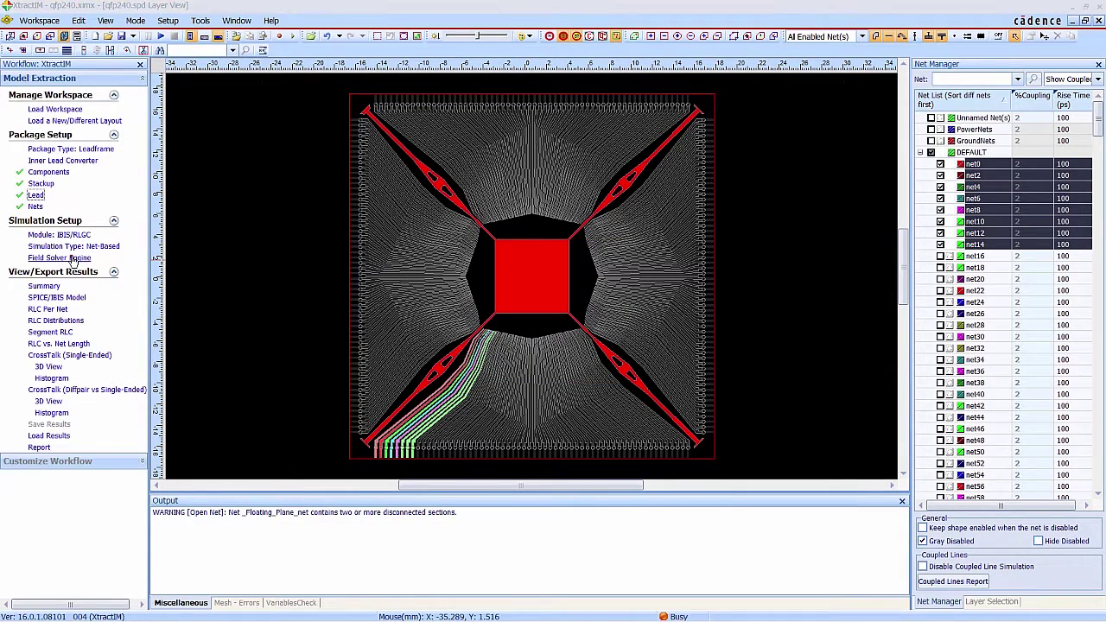
click(473, 226)
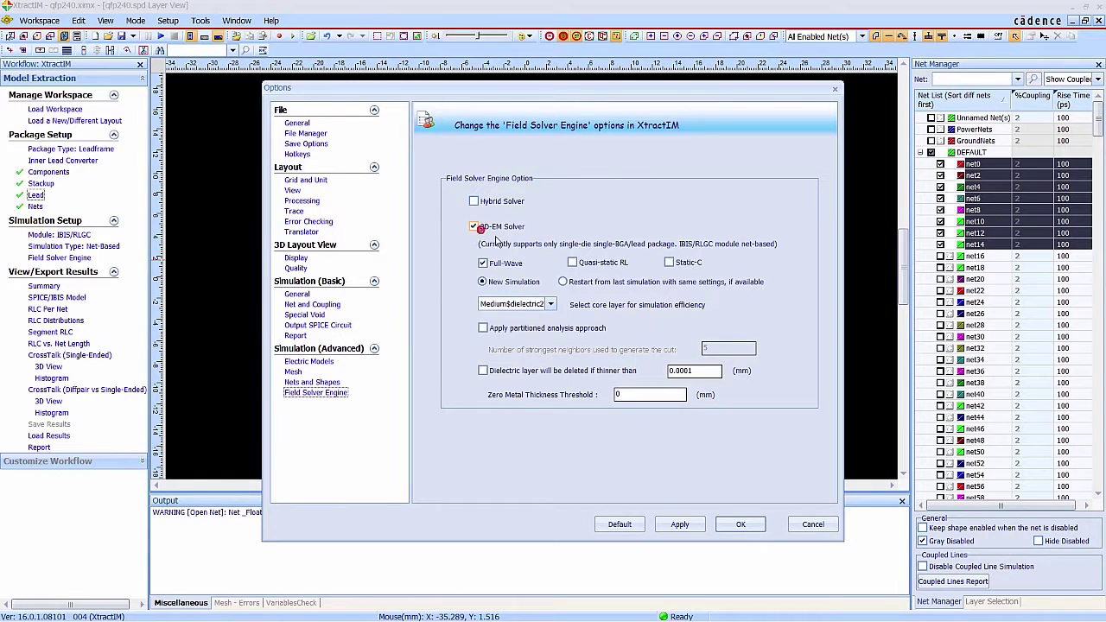
click(572, 263)
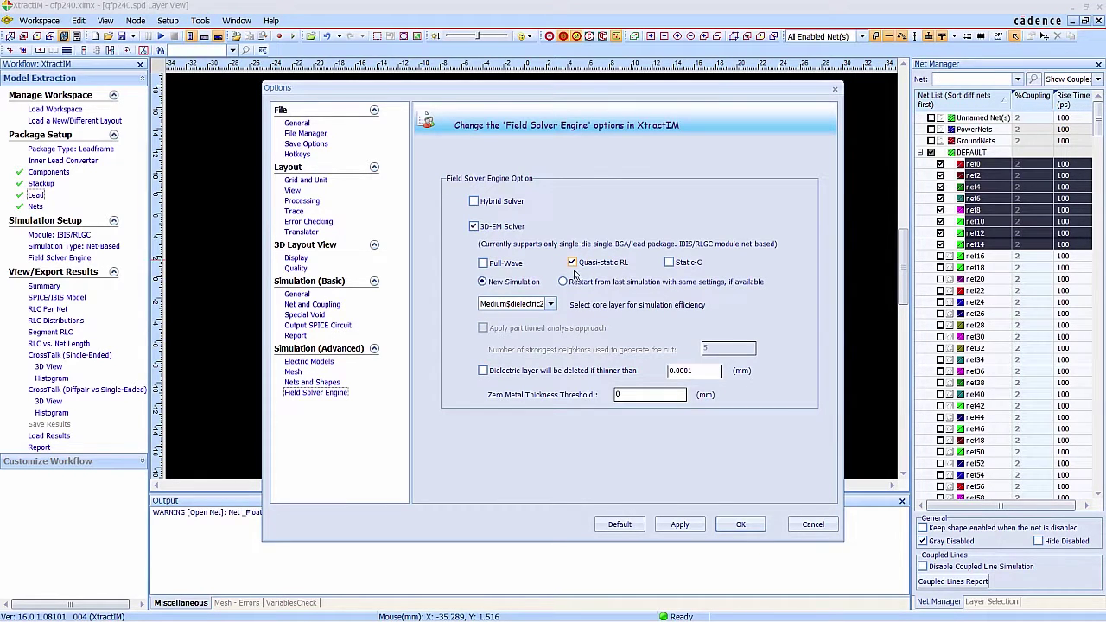
click(741, 526)
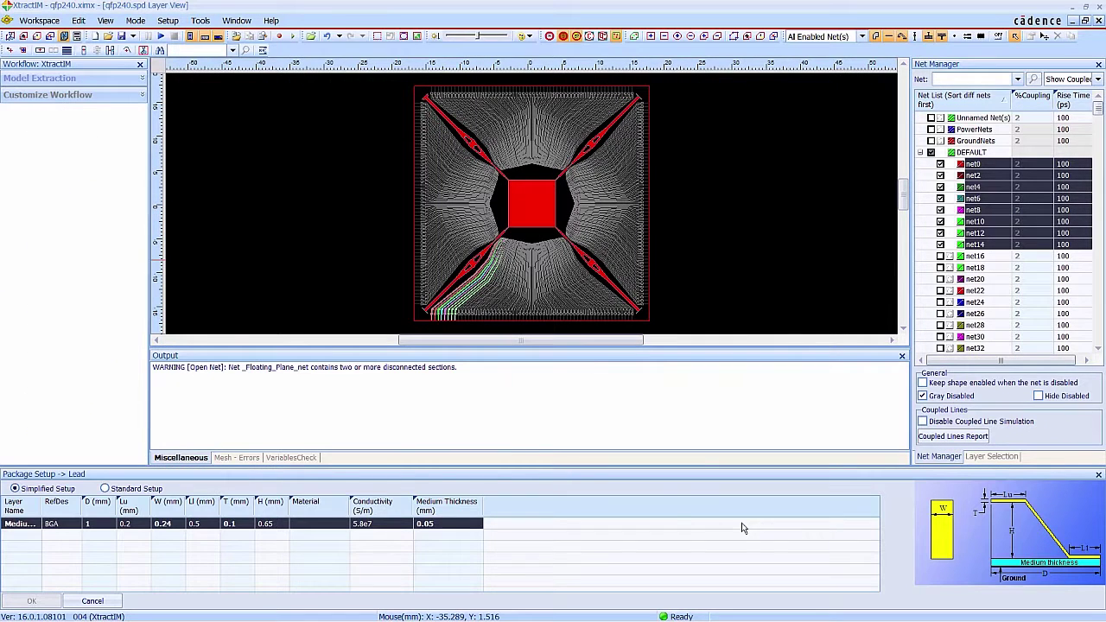
Start the RL extraction and view the deltaS convergence plot in Performance Check
click(92, 600)
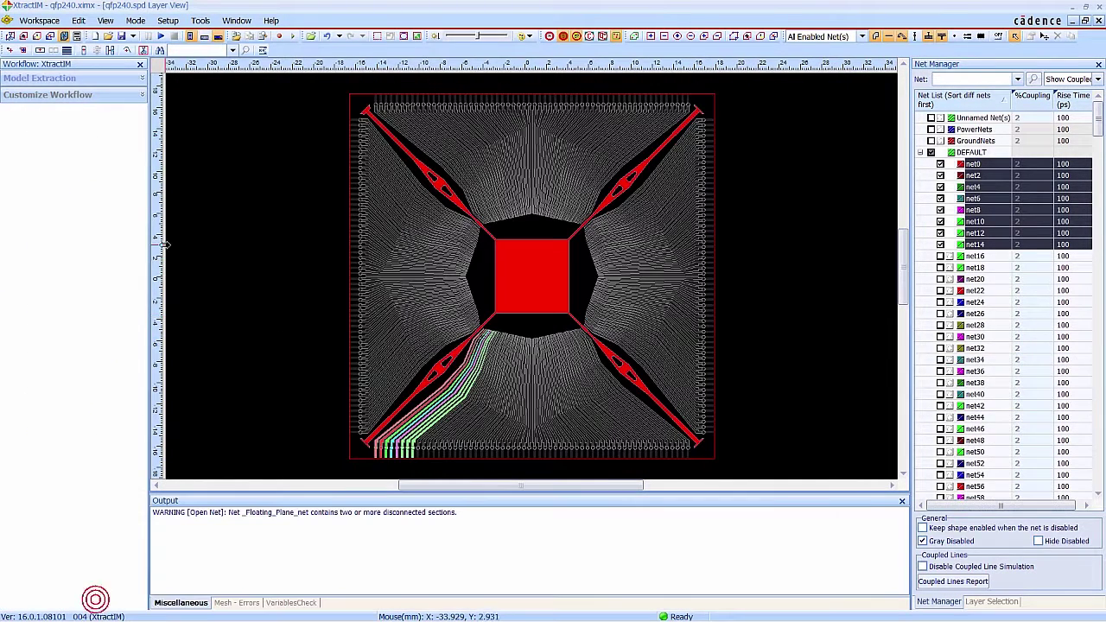
click(161, 38)
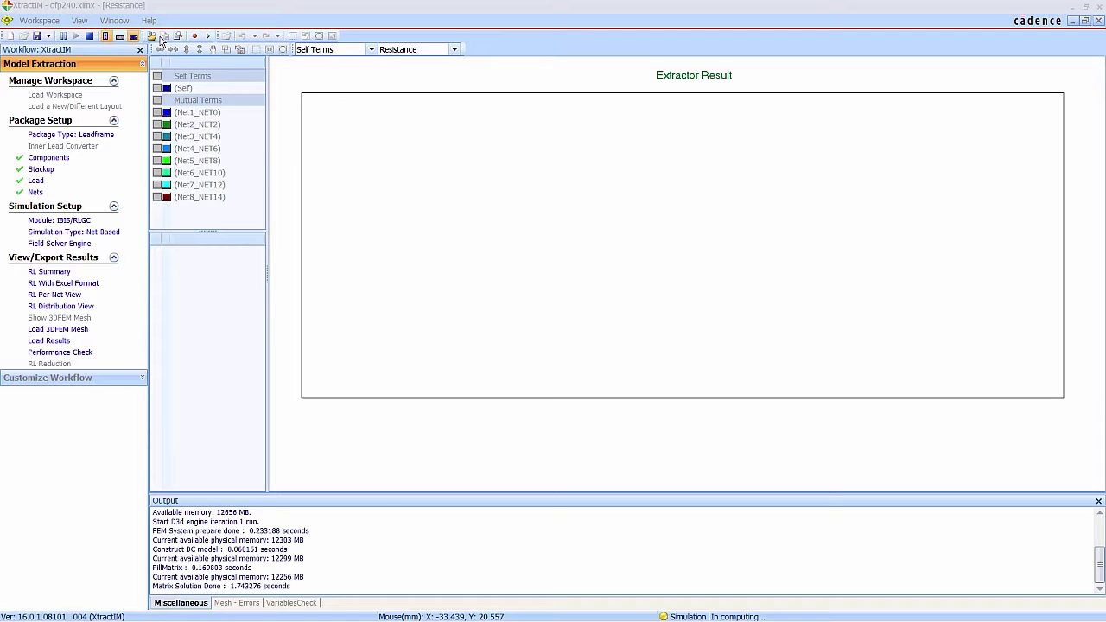
click(74, 354)
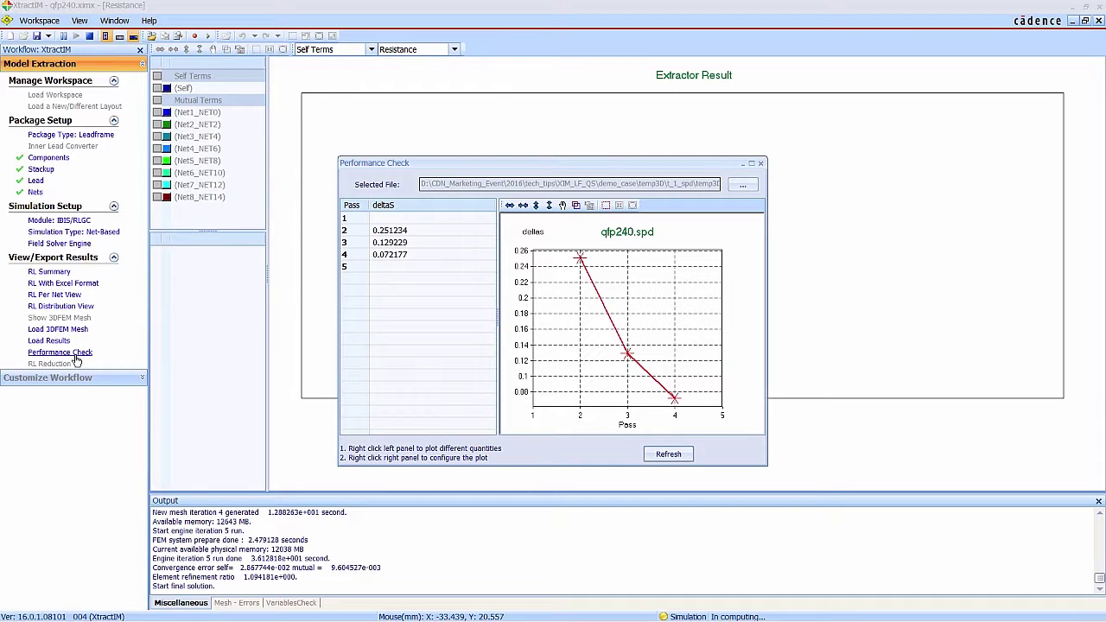
Plot peak memory per pass in Performance Check, then switch the plot back to deltaS
right_click(431, 288)
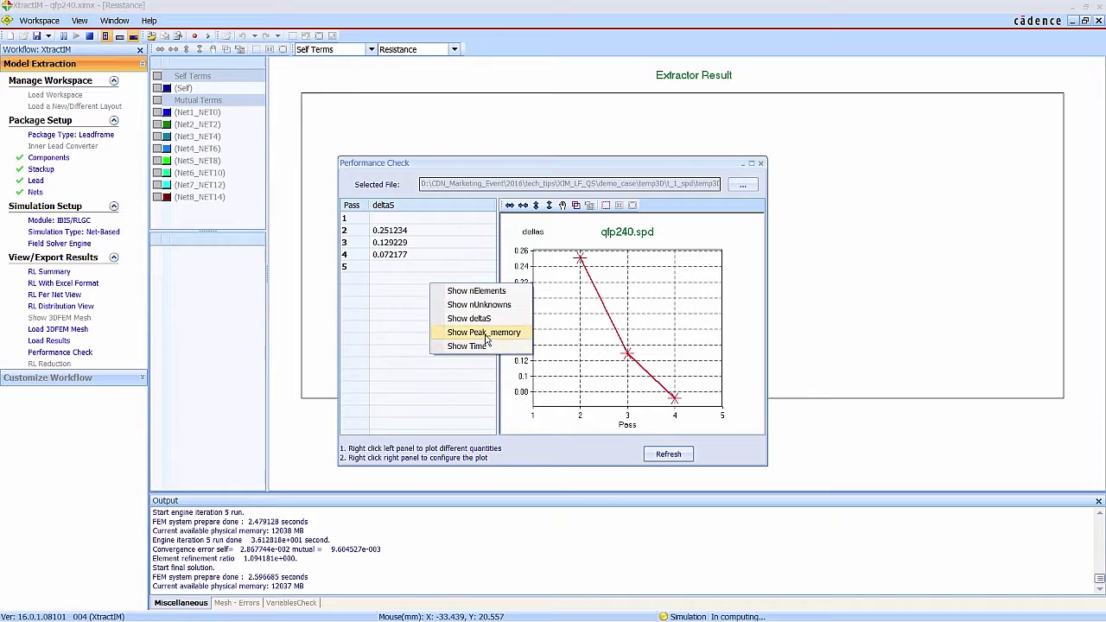
click(485, 334)
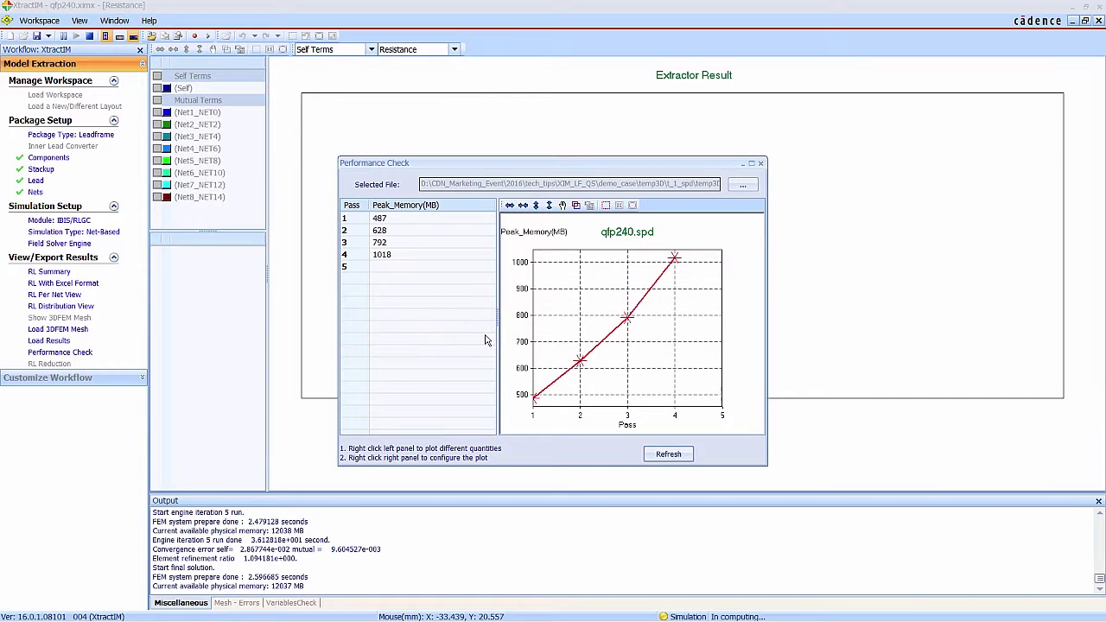
right_click(415, 313)
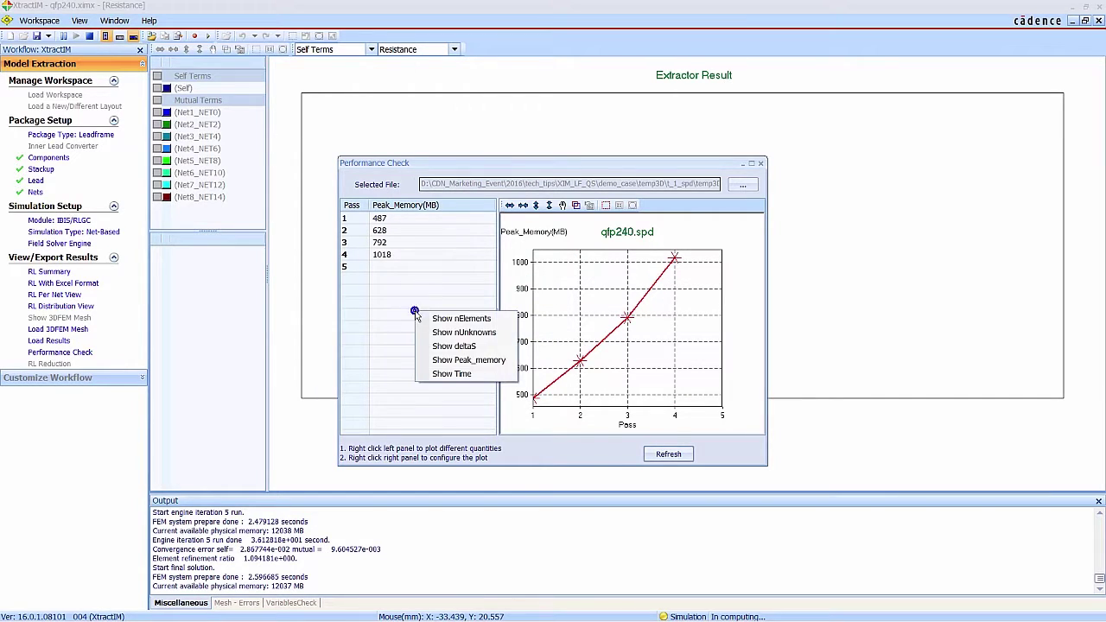
click(446, 345)
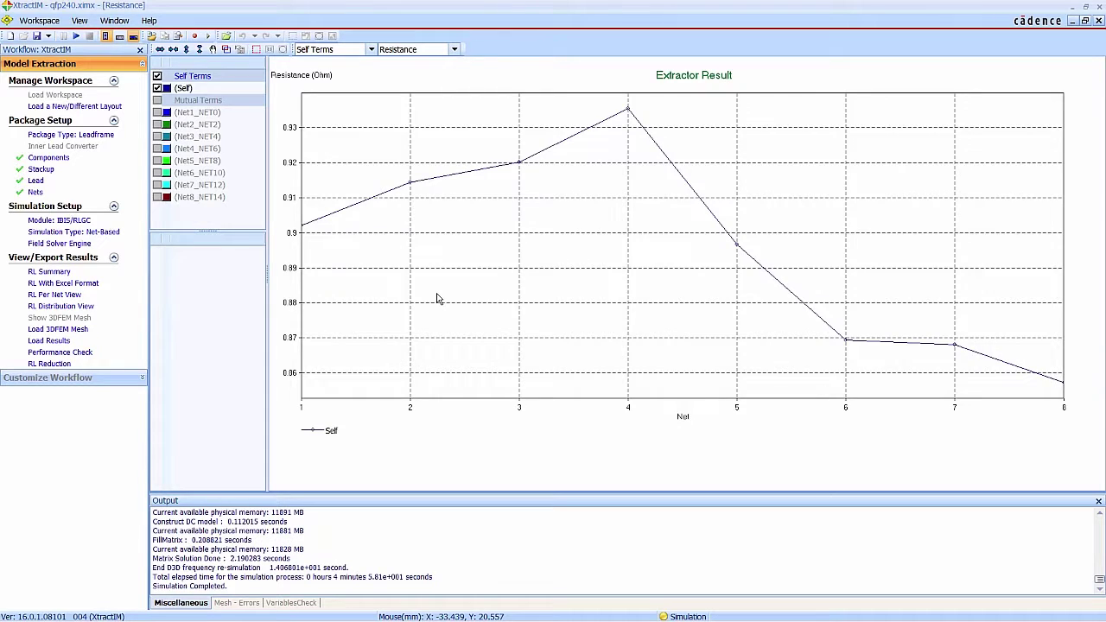
Switch the Extractor Result chart to plot self inductance instead of resistance
click(406, 340)
click(453, 49)
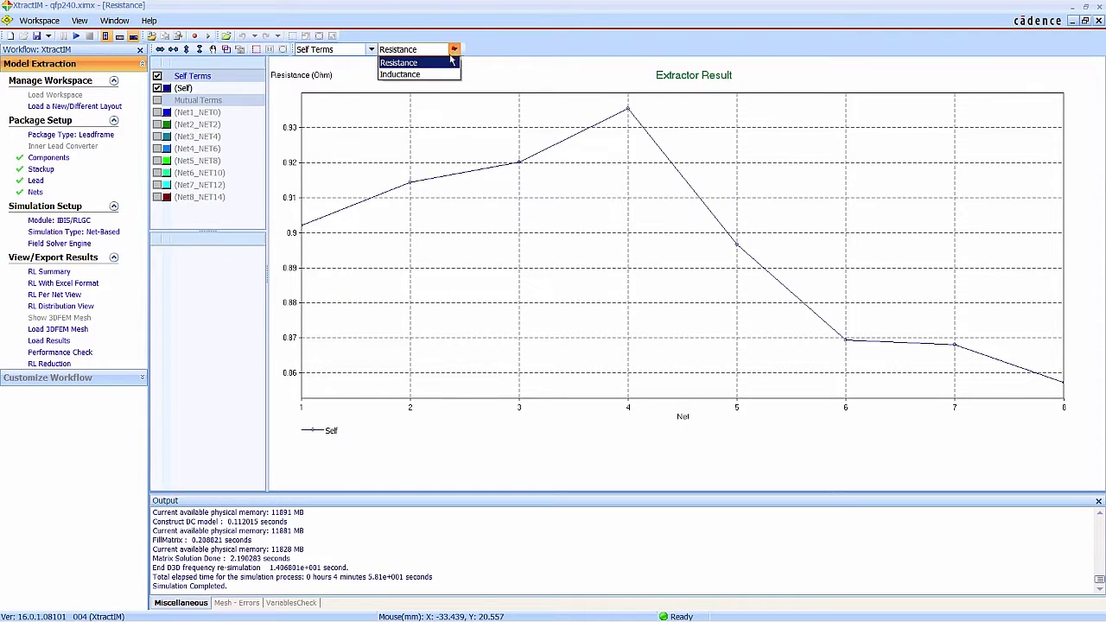
click(432, 75)
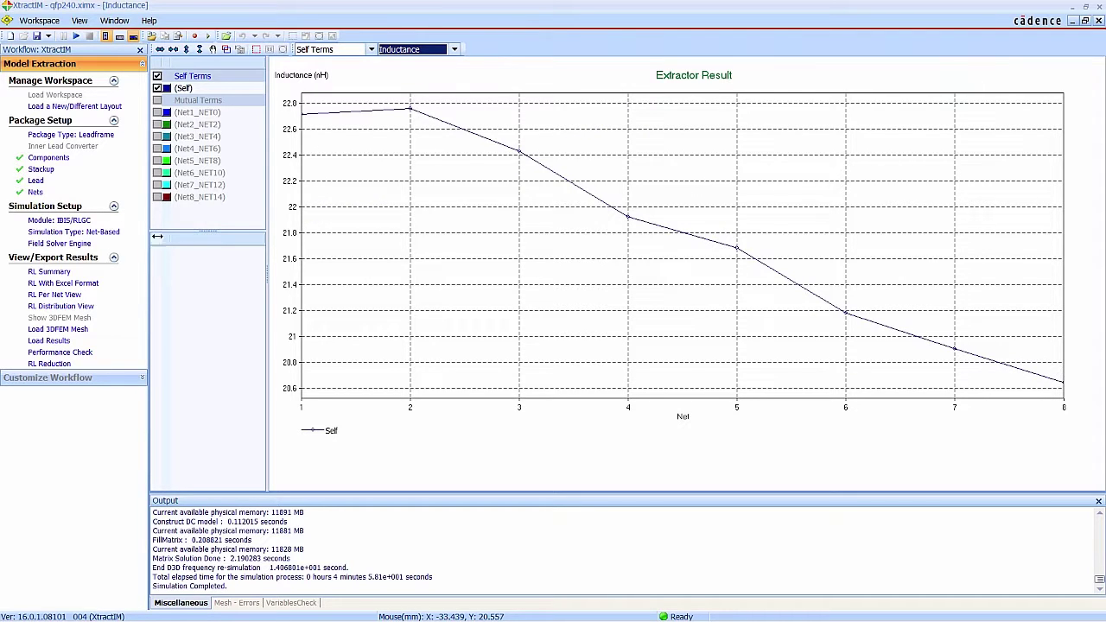
Review RL summary values for NET2, NET6 and NET14, then the per-net RL table
click(52, 271)
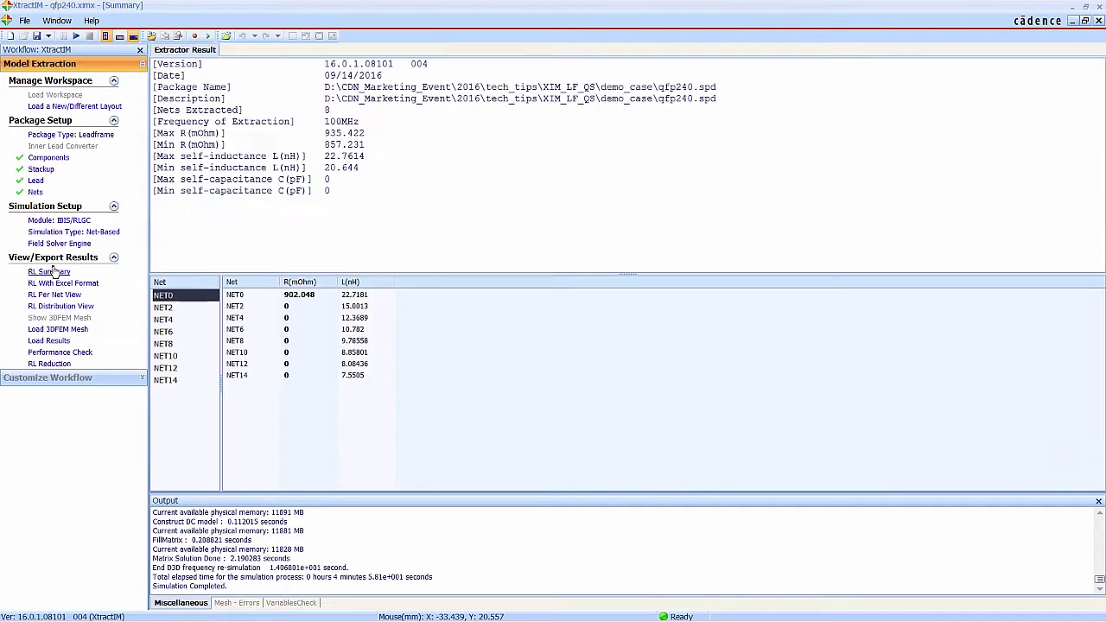
click(173, 308)
click(169, 333)
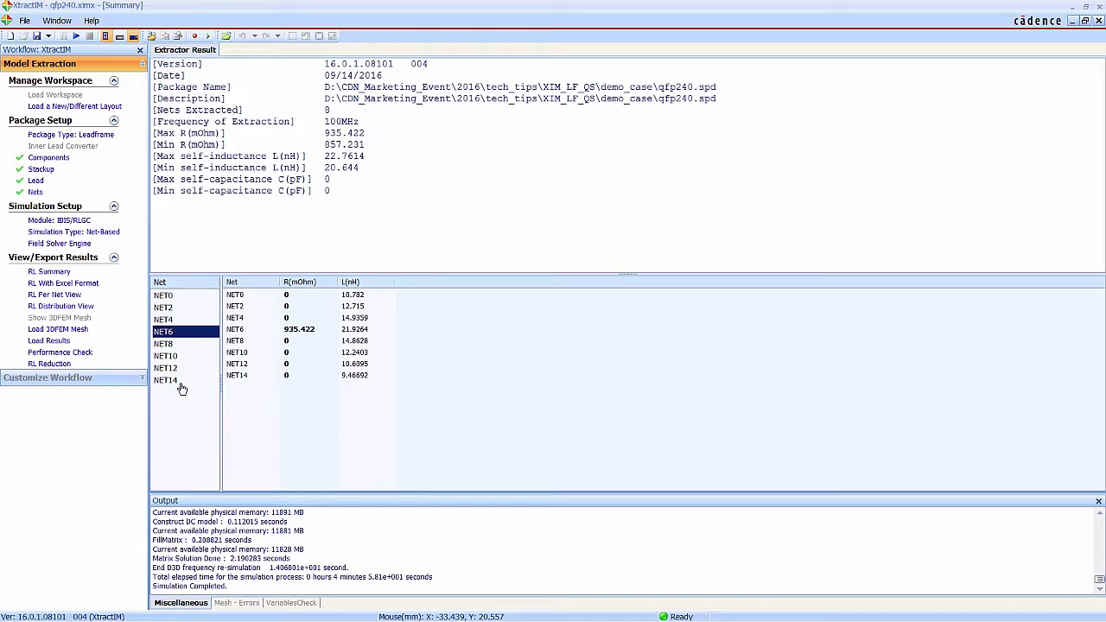
click(166, 380)
click(59, 284)
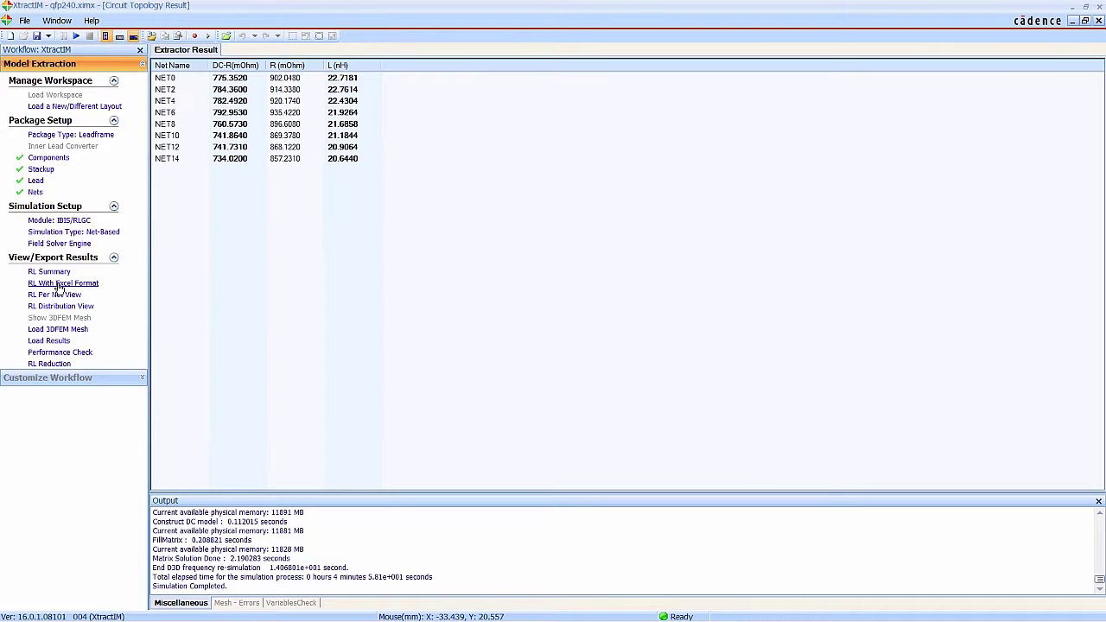
click(255, 89)
click(232, 148)
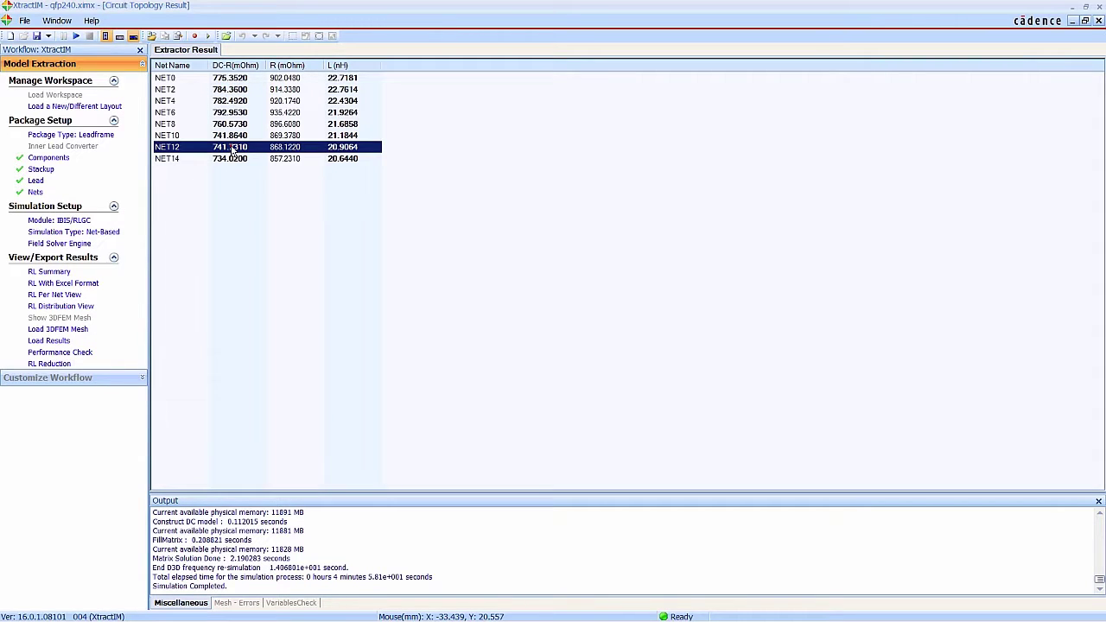
Reduce the RL matrix with NET0, NET4, NET8 and NET12 as reference nets
click(52, 364)
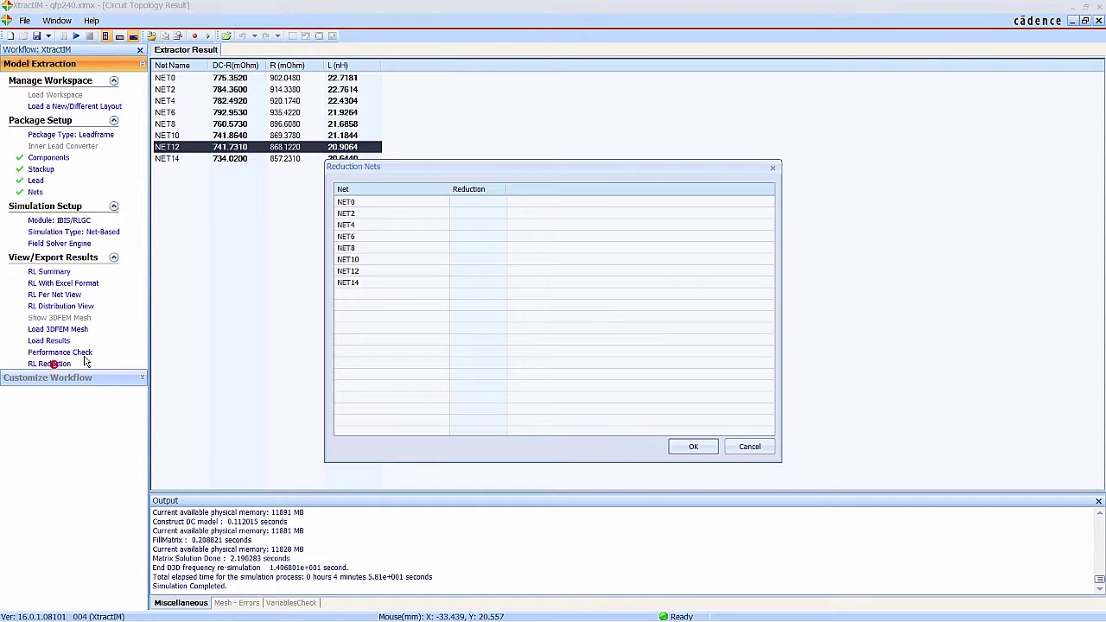
click(363, 207)
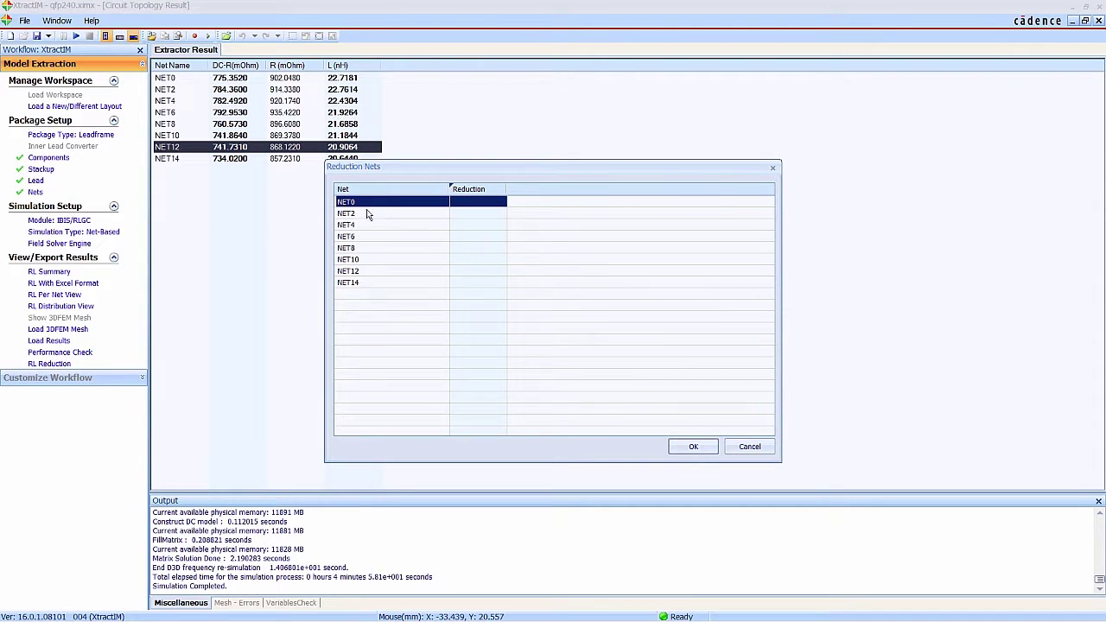
ctrl+click(360, 225)
ctrl+click(366, 248)
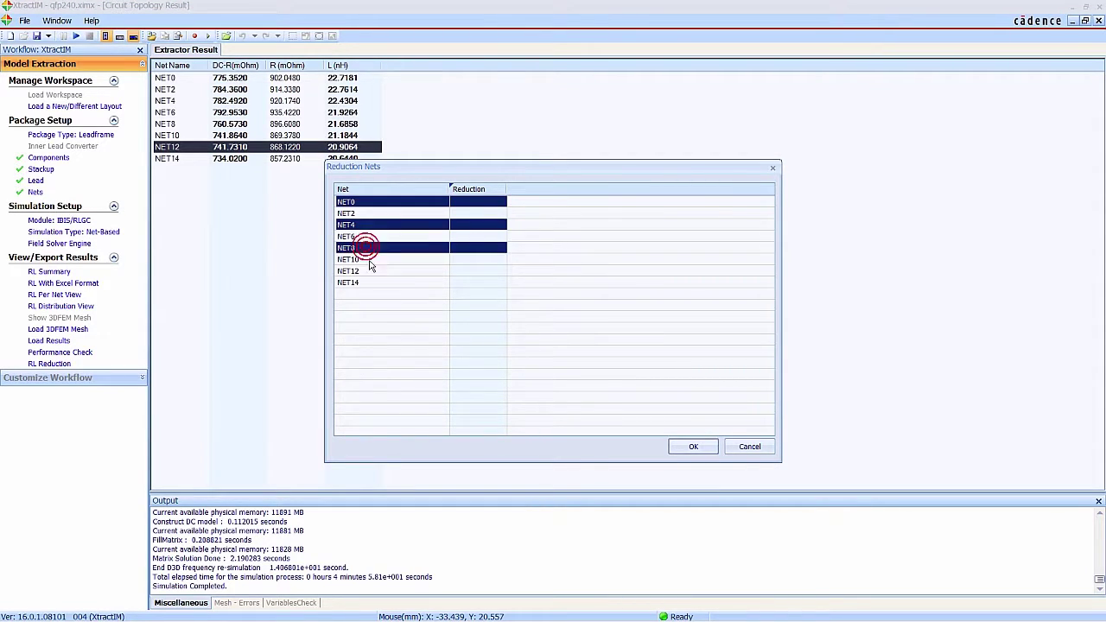
ctrl+click(365, 271)
click(502, 272)
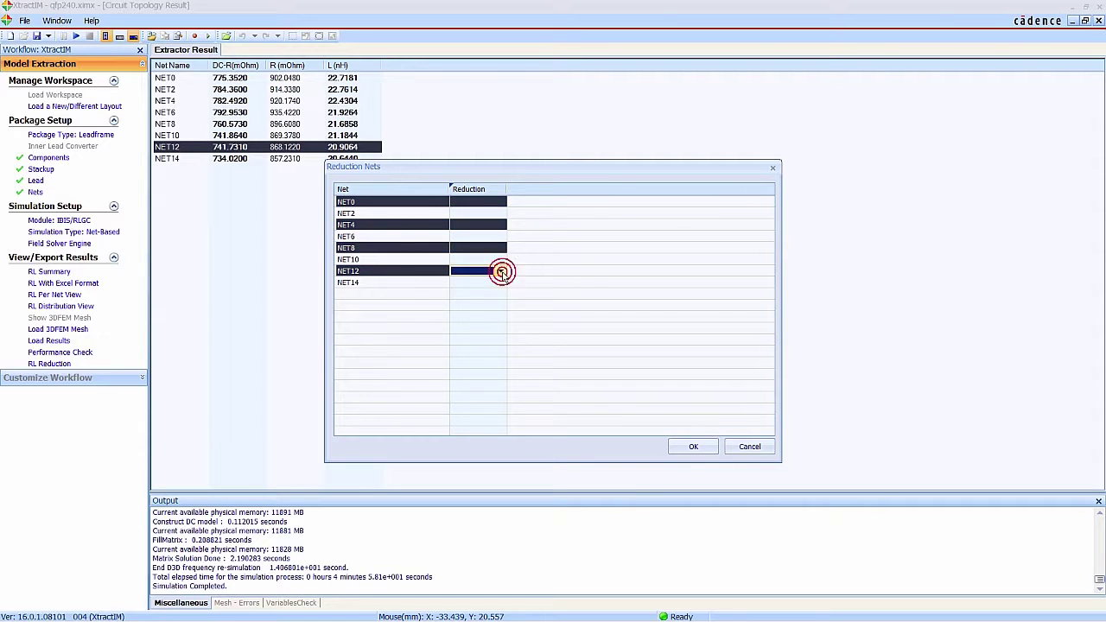
click(481, 318)
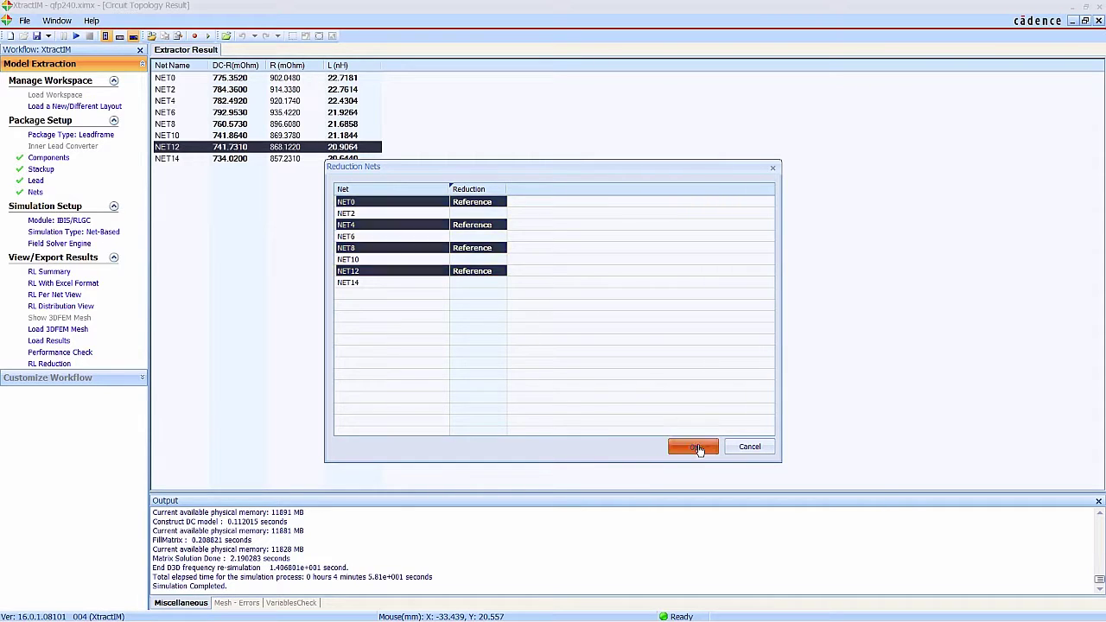
click(693, 446)
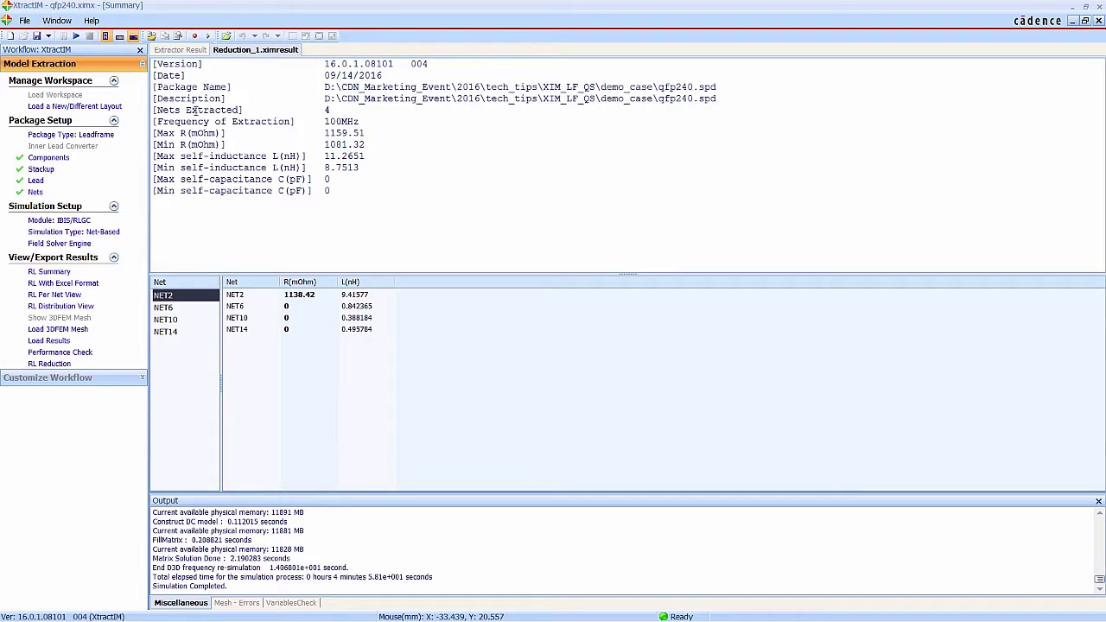
Compare the Reduction_1 RL table against the original unreduced eight-net summary
click(185, 50)
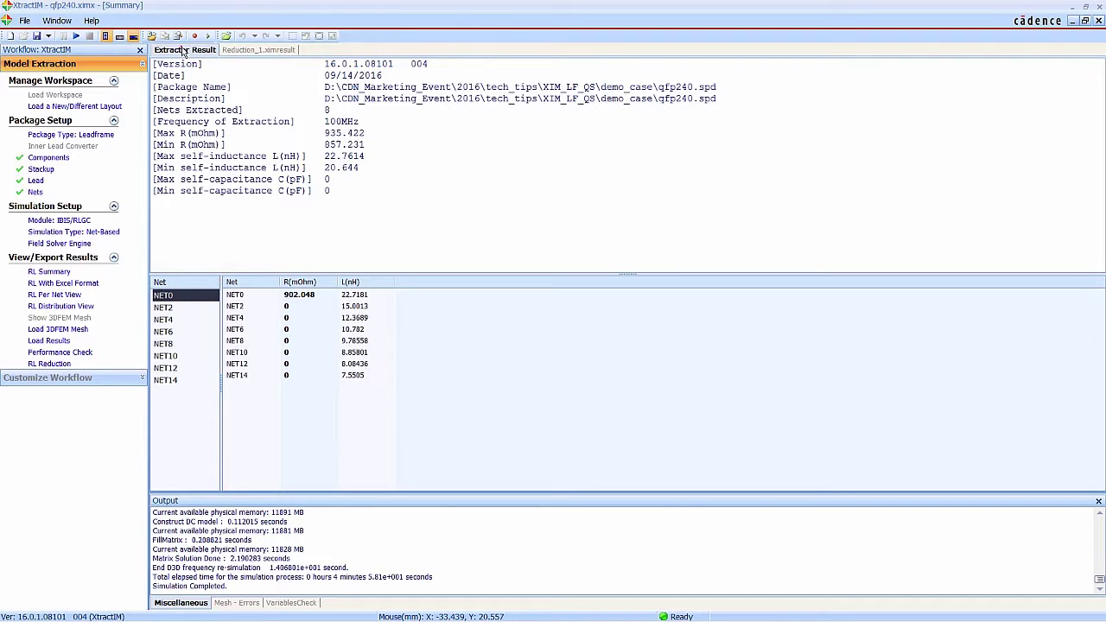
click(246, 51)
click(65, 284)
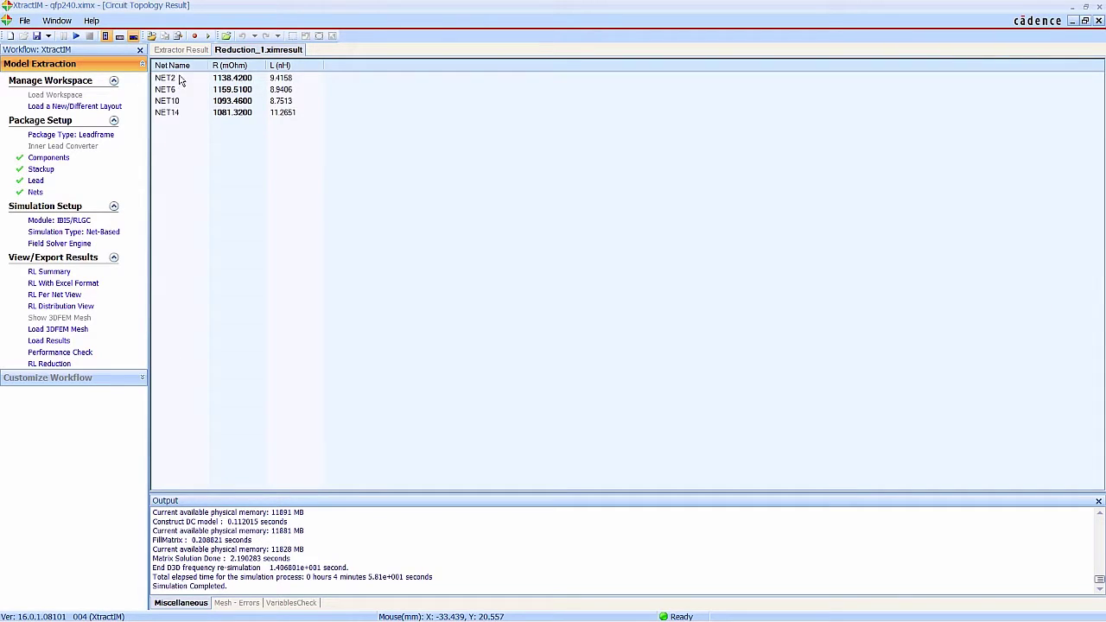
click(186, 50)
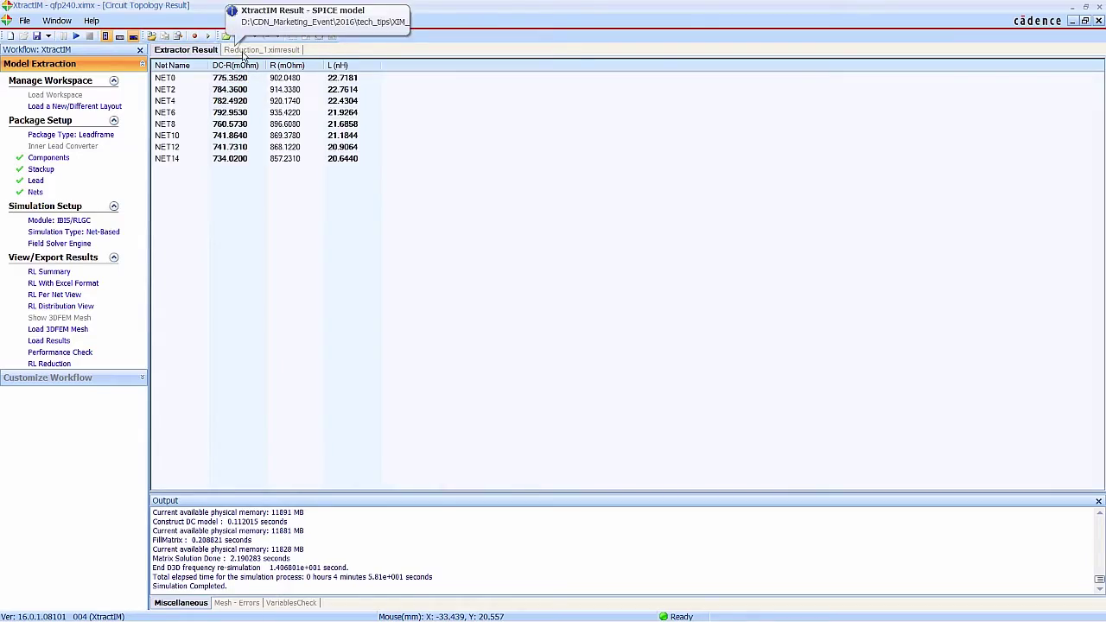
click(245, 52)
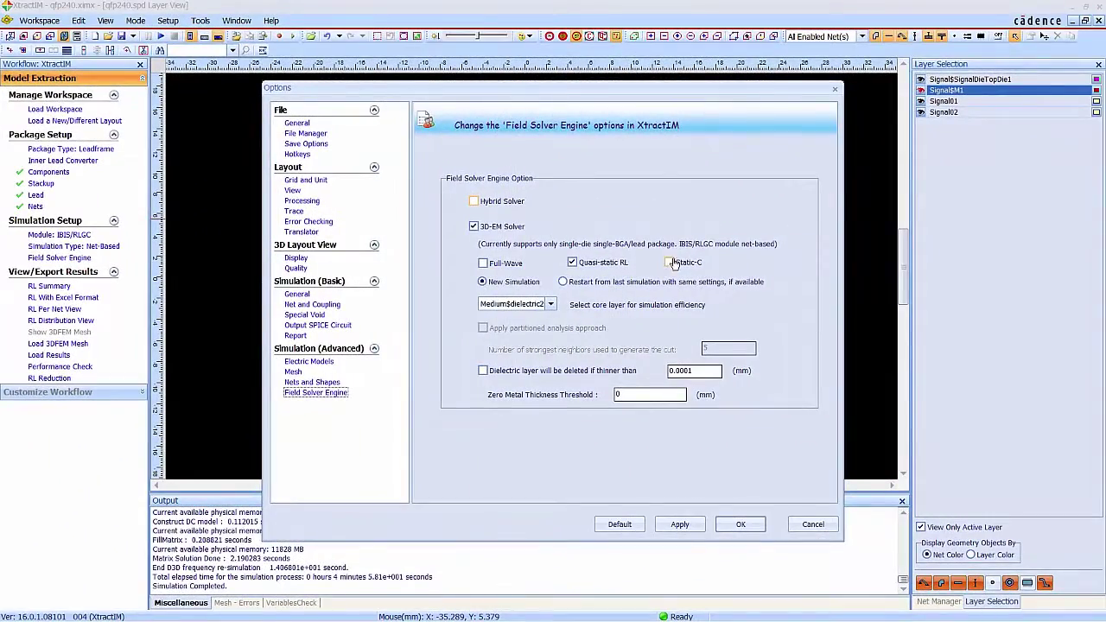
Switch the solver to Static-C only, save the layout, and start the capacitance extraction
click(572, 263)
click(739, 524)
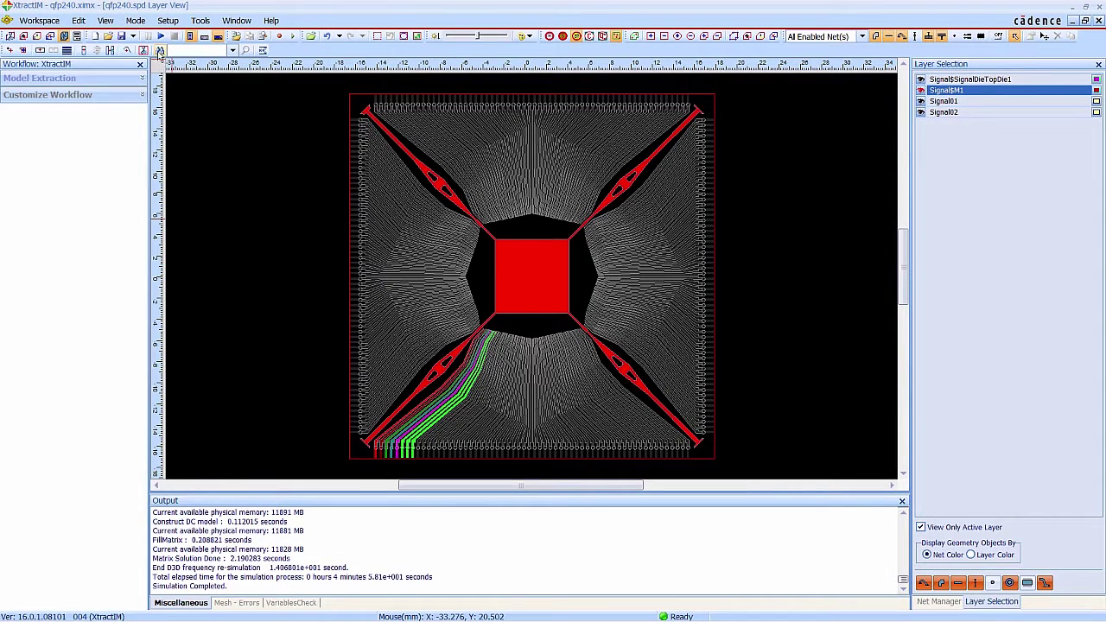
click(121, 41)
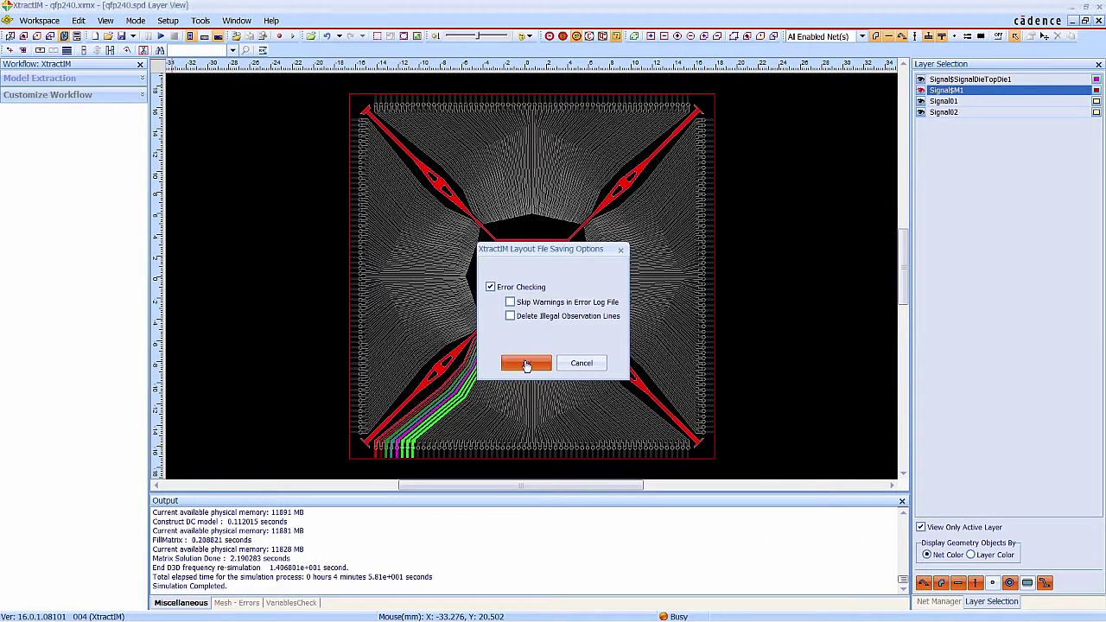
click(523, 362)
click(162, 37)
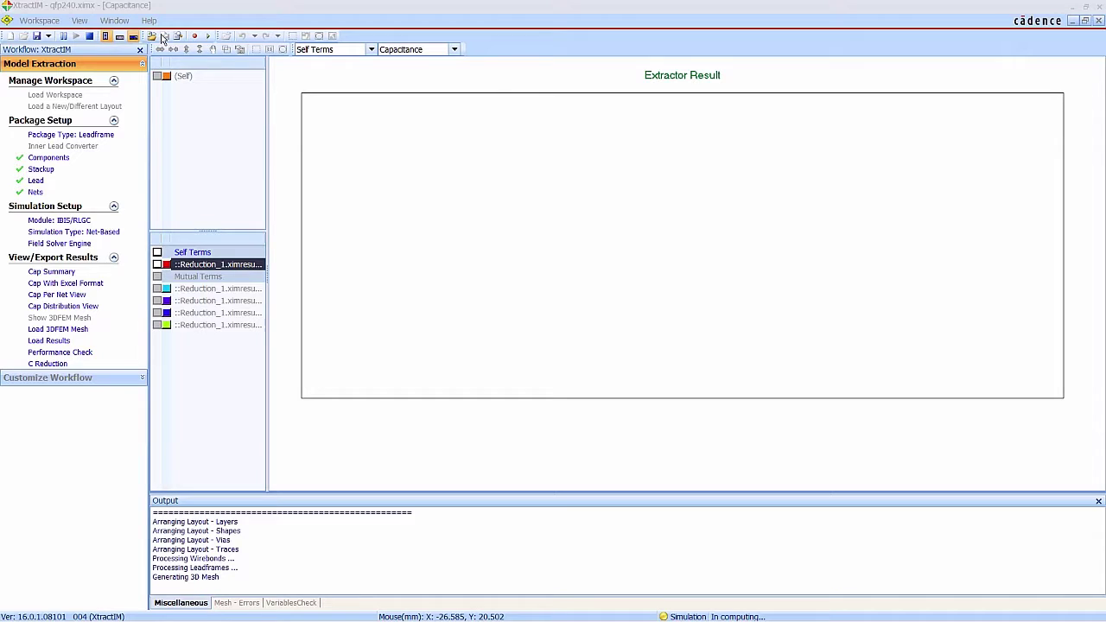
Check capacitance convergence, review the Maxwell self-capacitance table, and open C Reduction
click(78, 353)
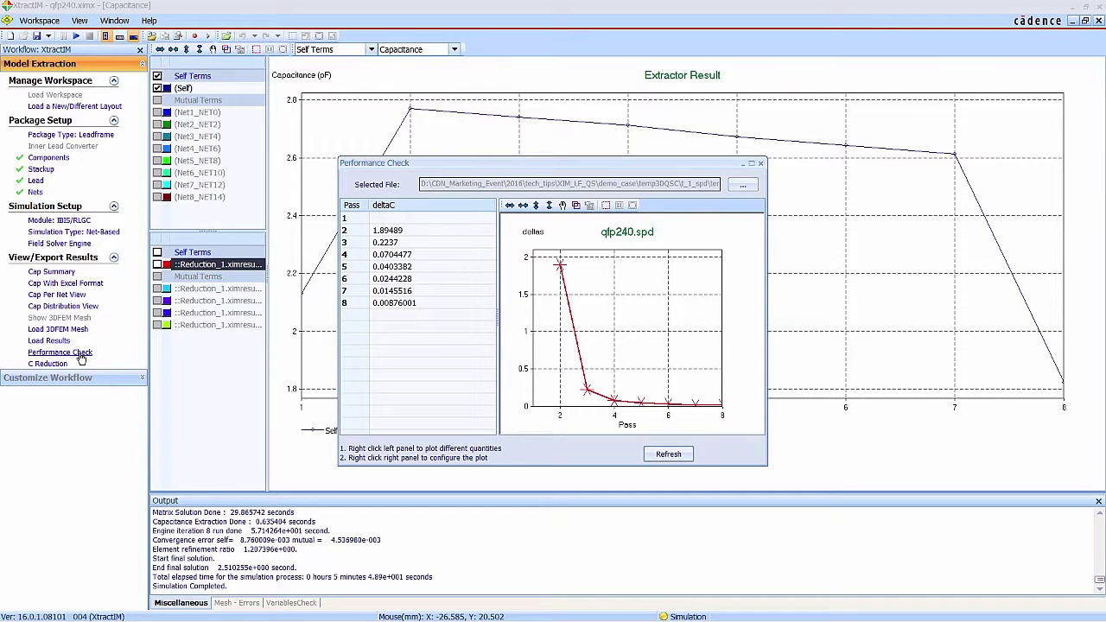
click(760, 164)
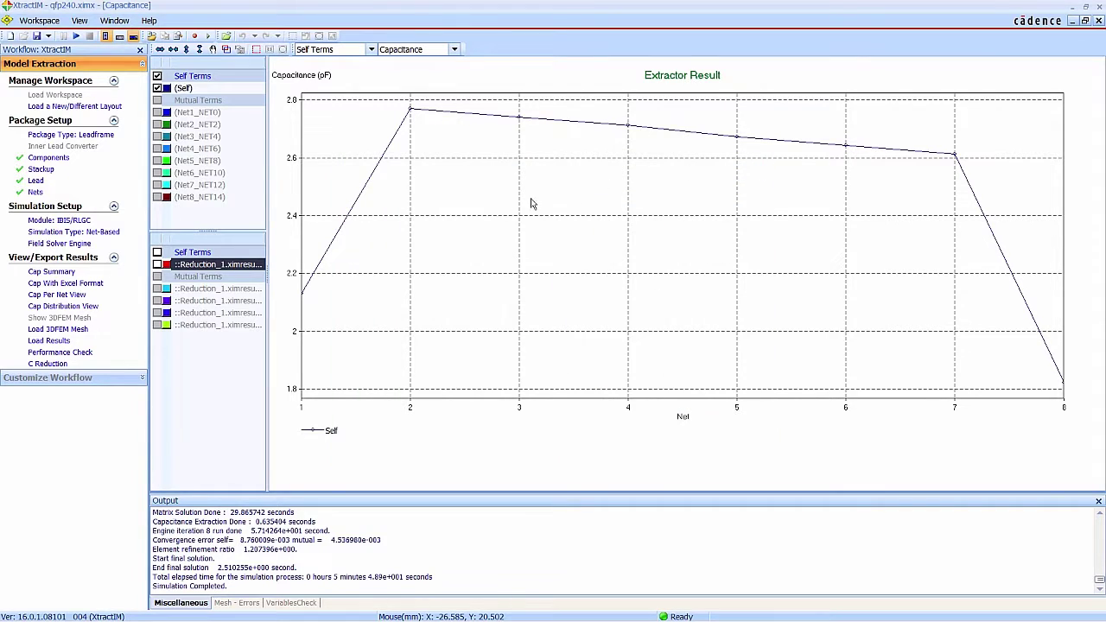
click(52, 272)
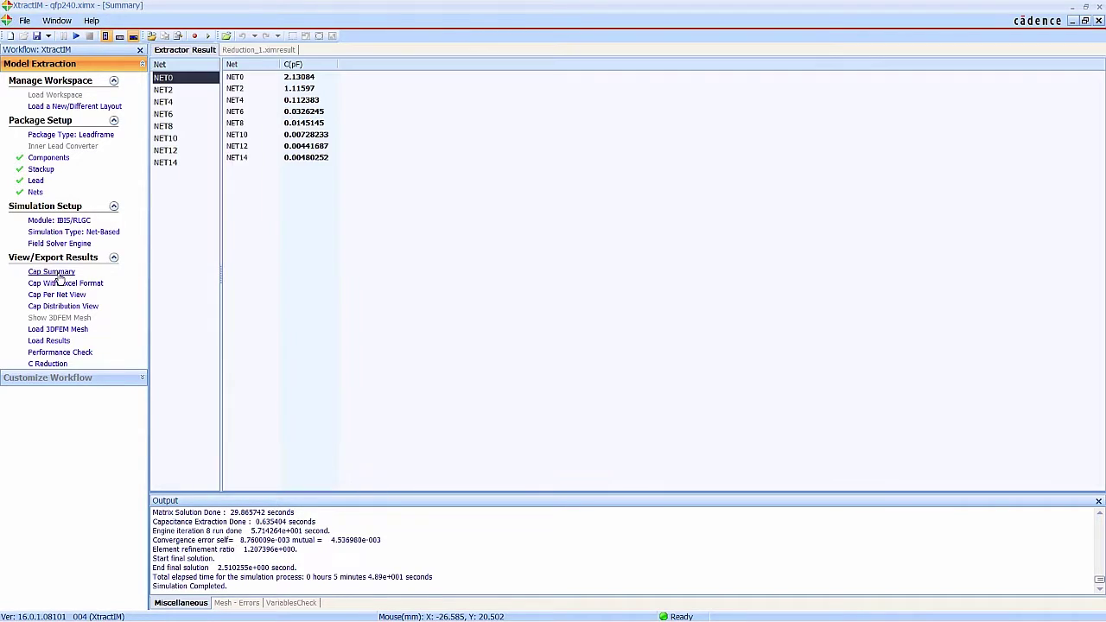
click(64, 285)
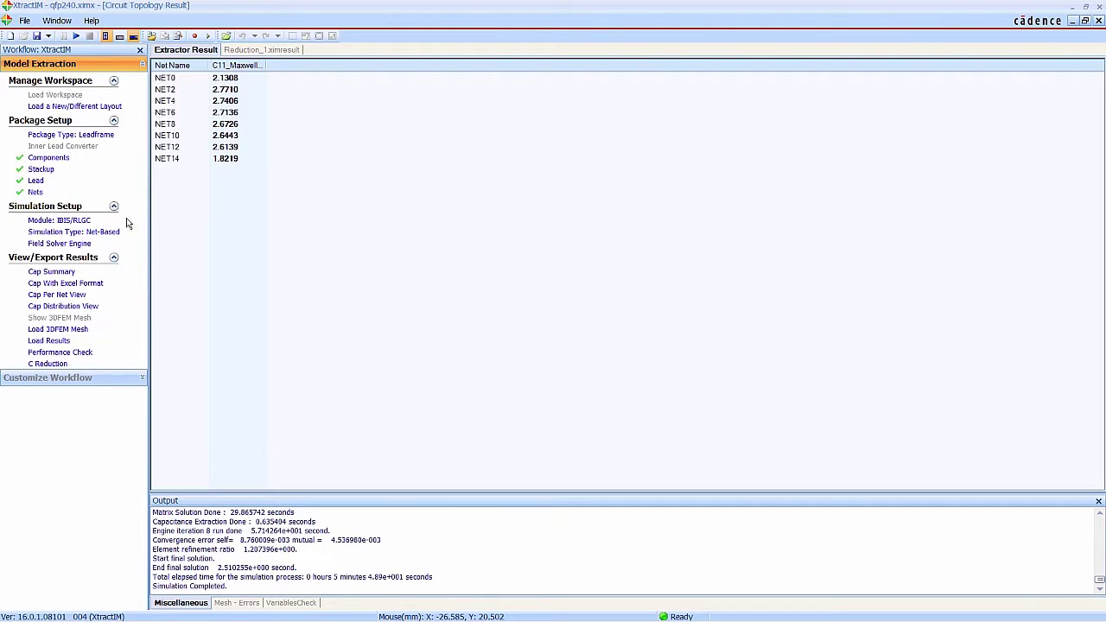
click(53, 364)
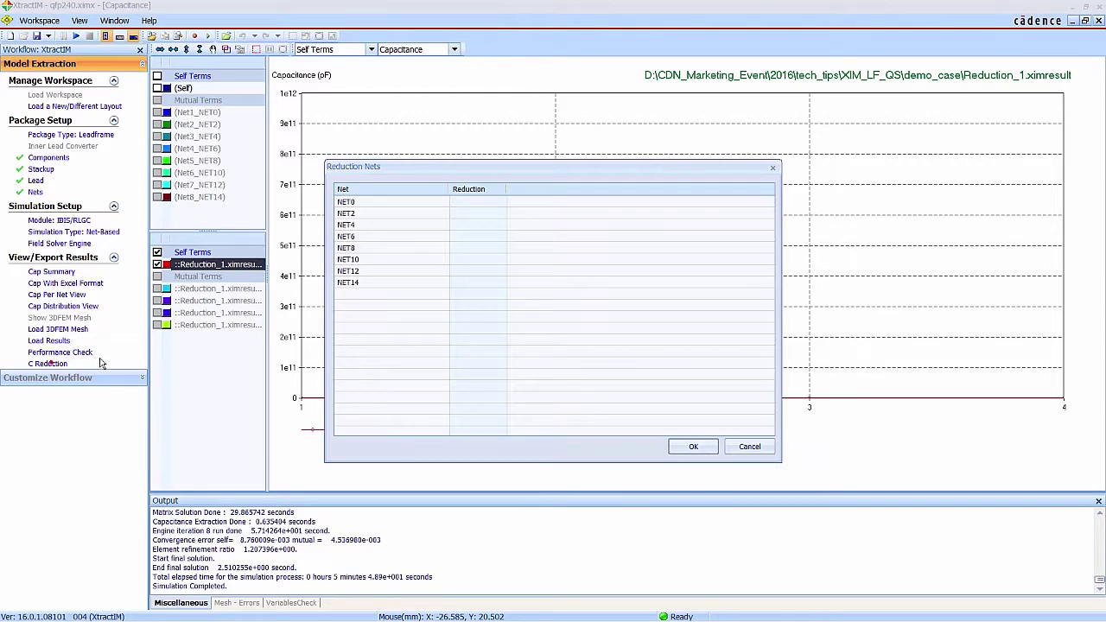
Reduce the capacitance matrix with NET0, NET4, NET8 and NET12 as reference nets
click(364, 204)
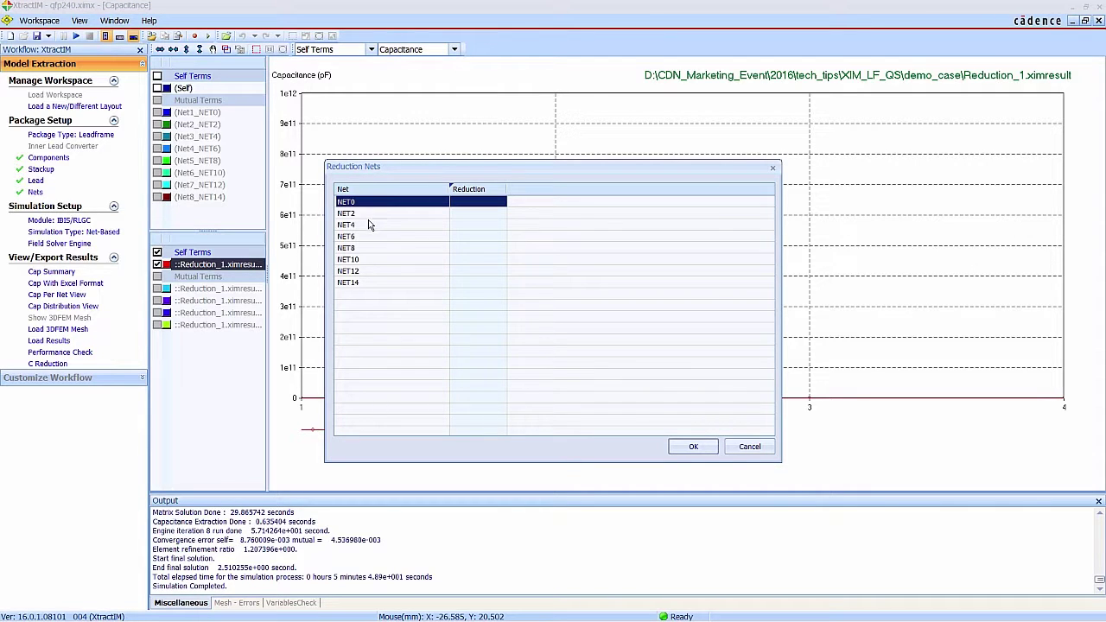
ctrl+click(364, 226)
ctrl+click(360, 251)
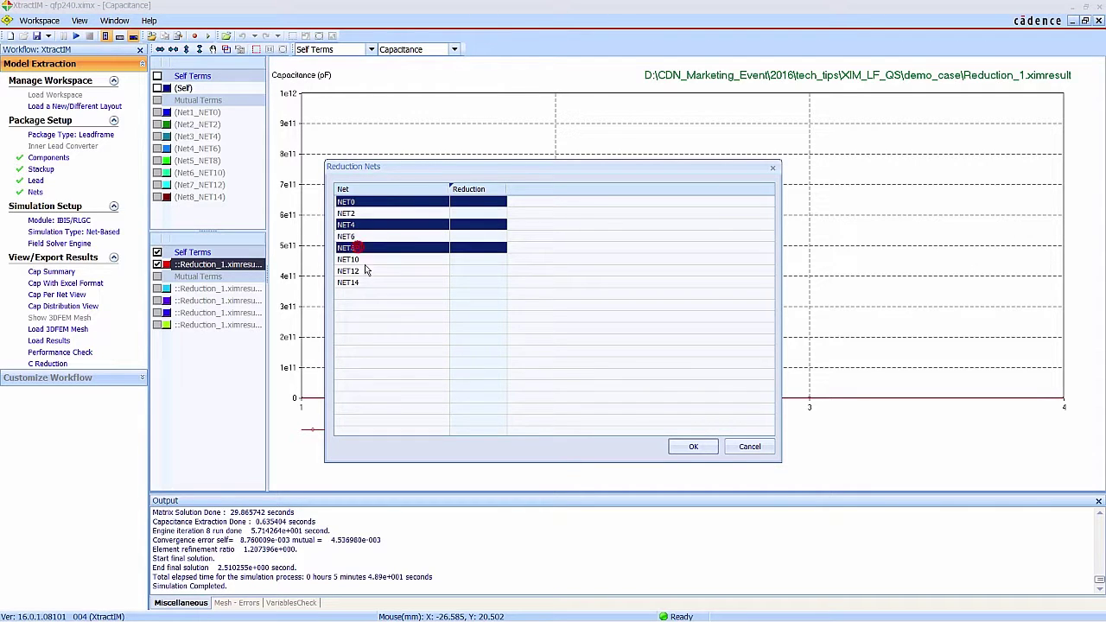
ctrl+click(367, 272)
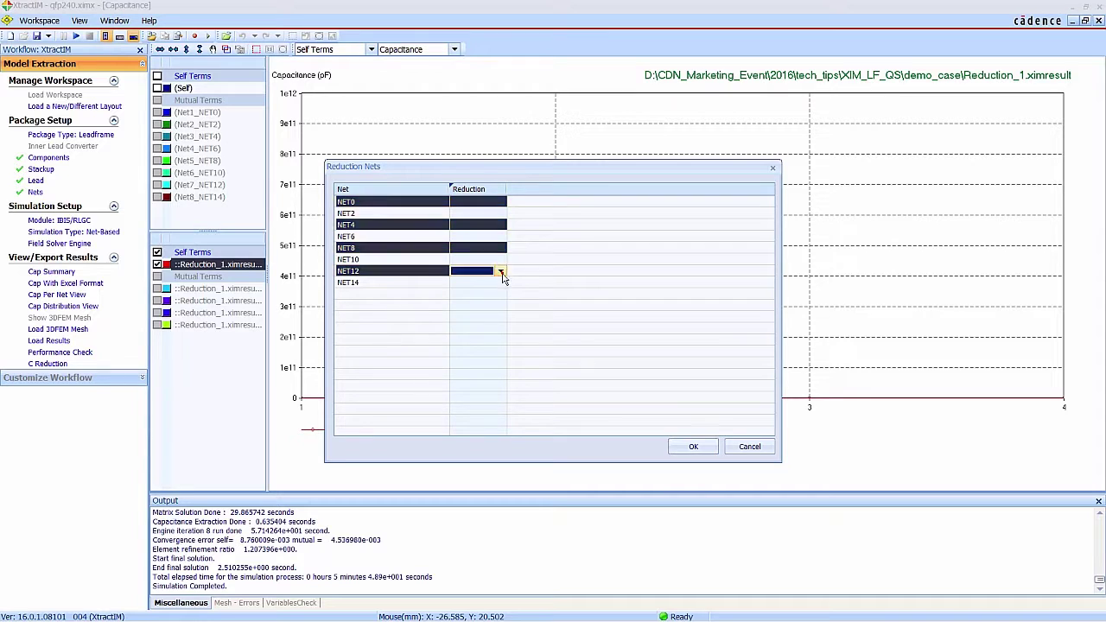
click(502, 271)
click(470, 314)
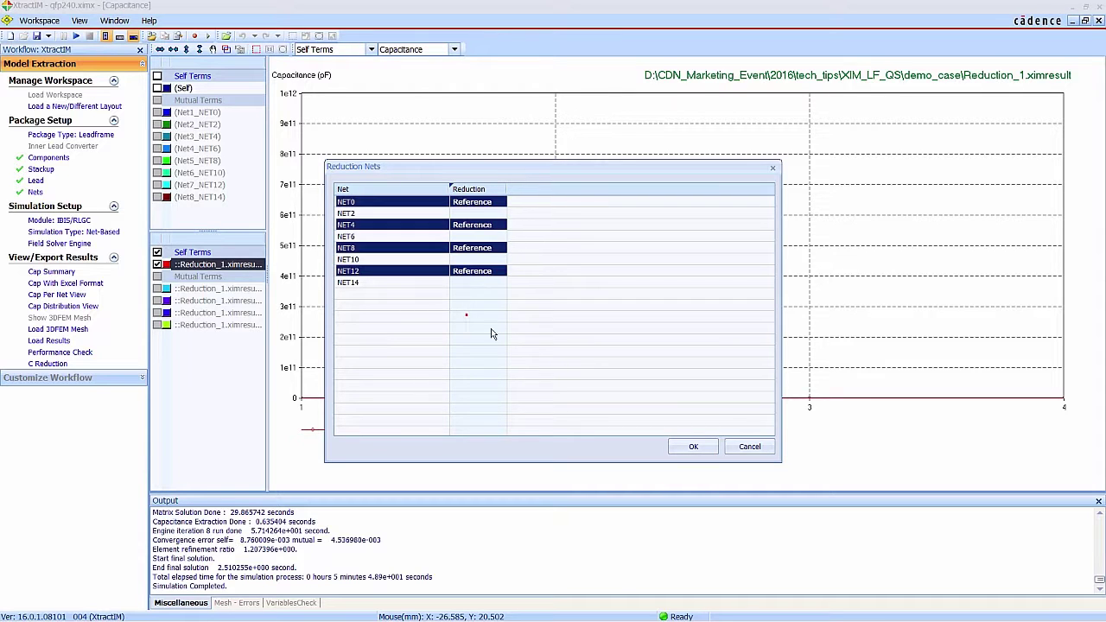
click(693, 446)
Compare the original and Reduction_2 capacitance tables after hiding the Reduction_1 curve
click(157, 264)
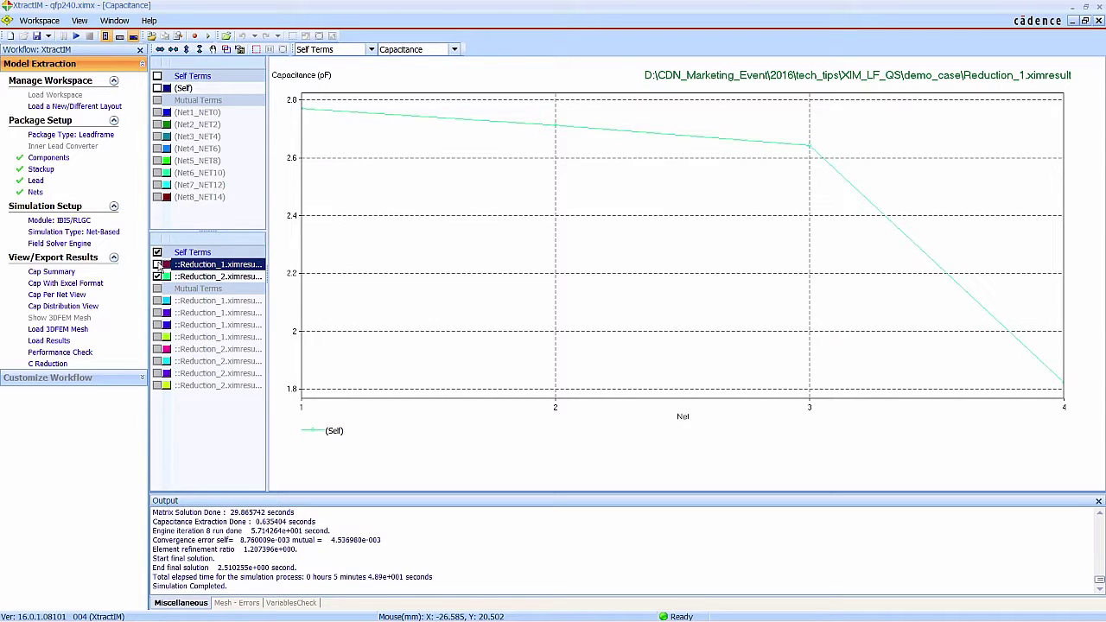
click(54, 272)
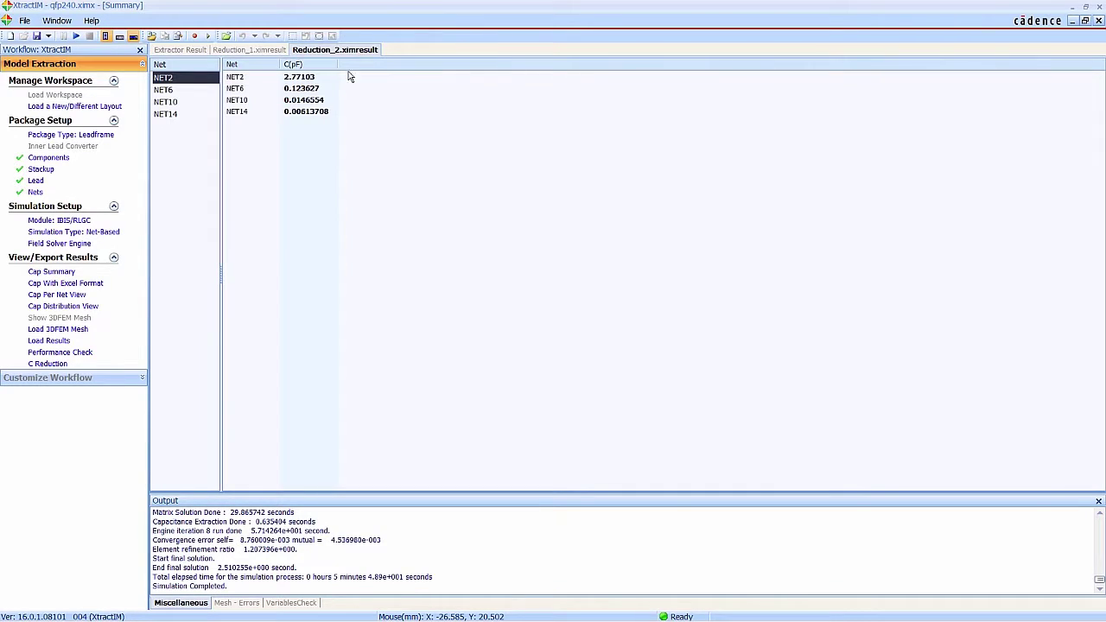
click(180, 49)
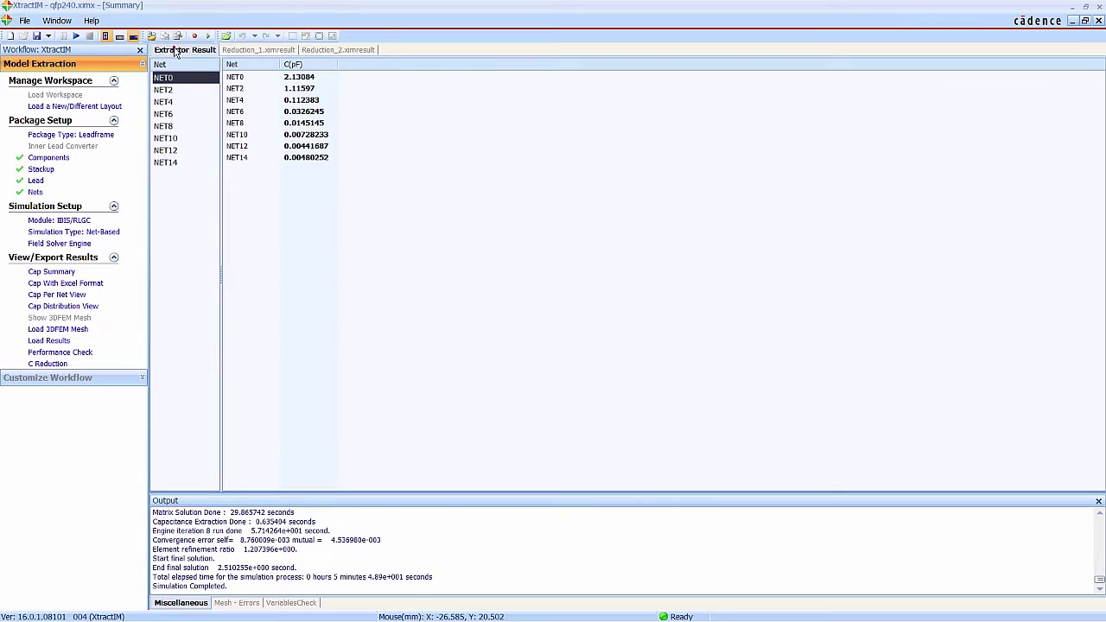
click(322, 51)
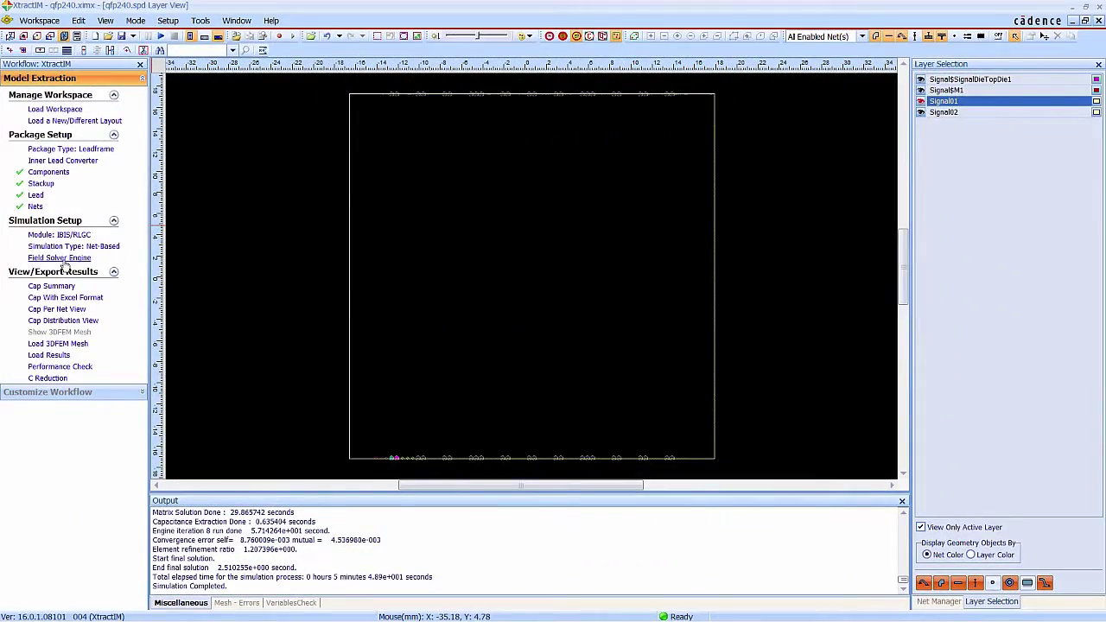
Enable quasi-static RL alongside Static-C, save the layout, and run the combined RLC extraction
click(61, 259)
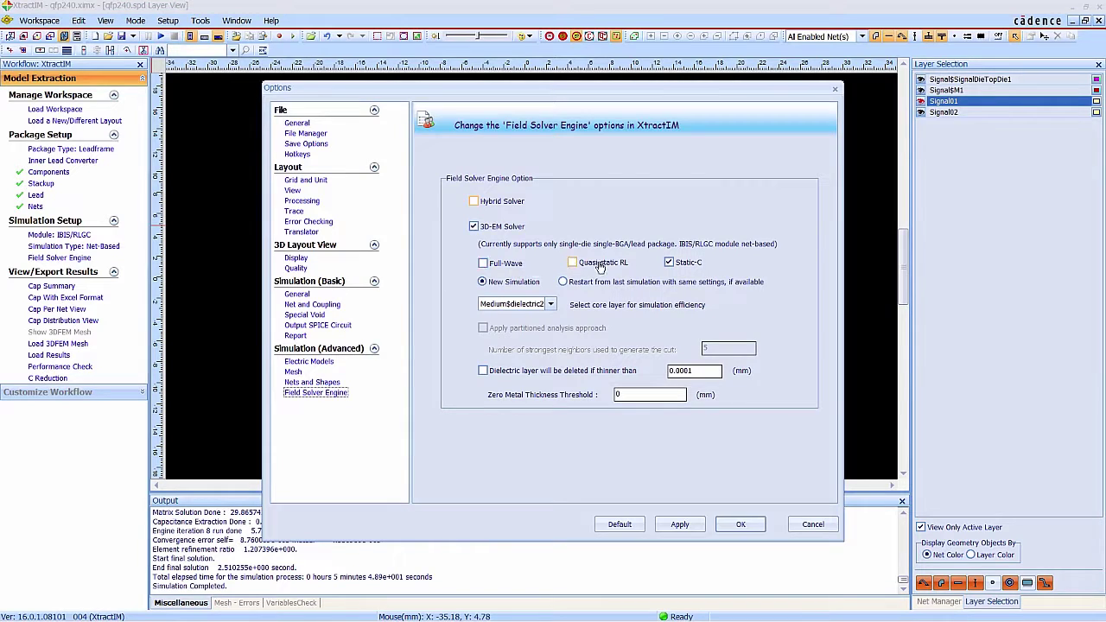
click(571, 263)
click(740, 525)
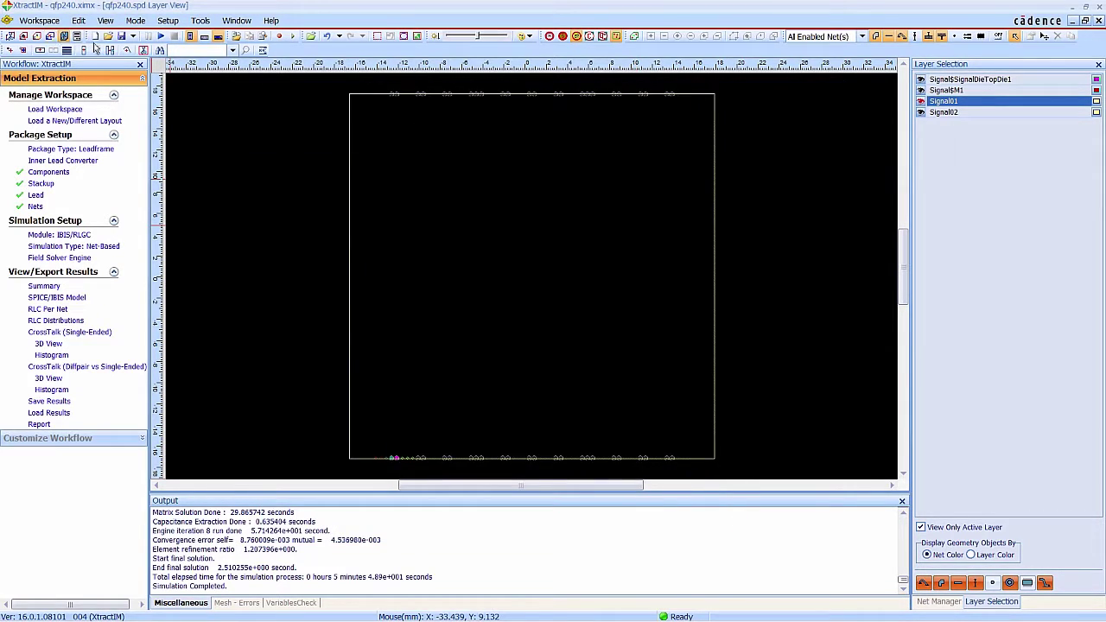
click(121, 35)
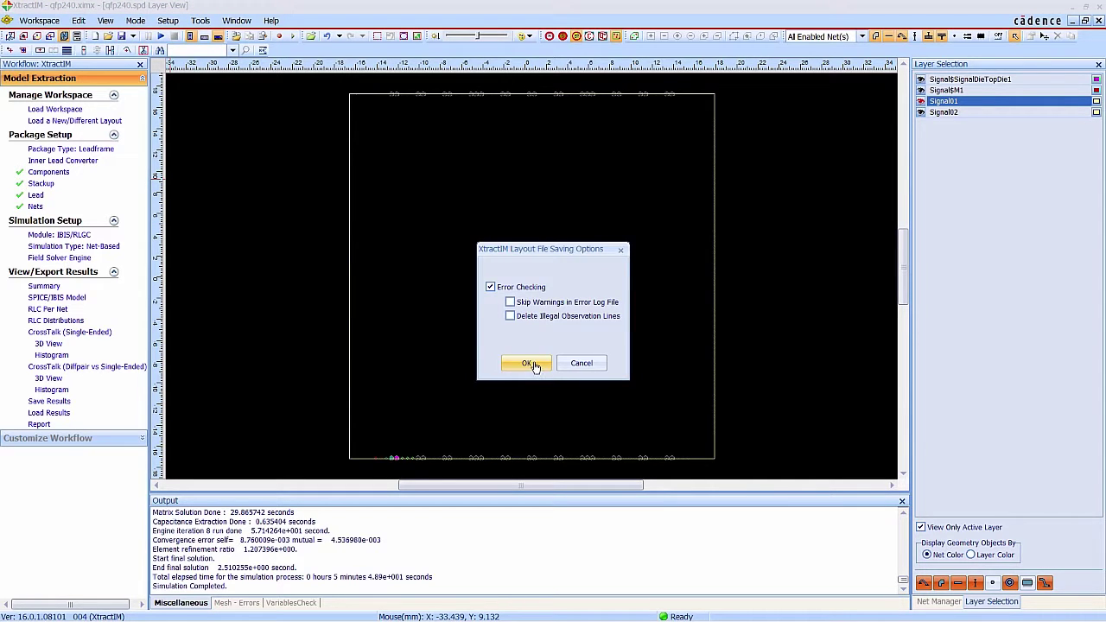
click(534, 366)
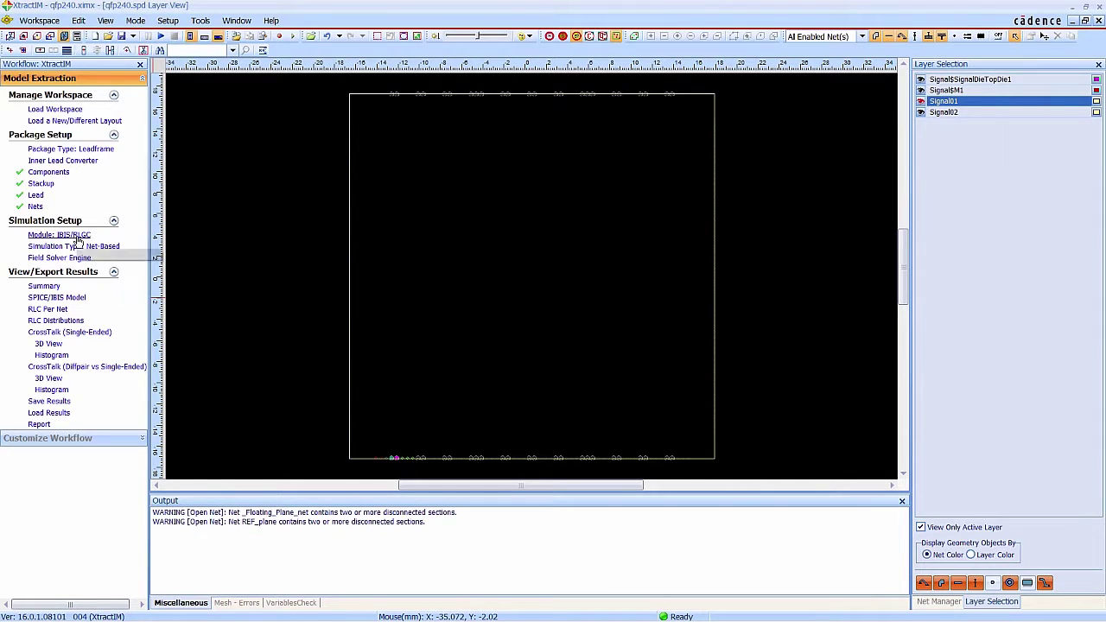
click(159, 36)
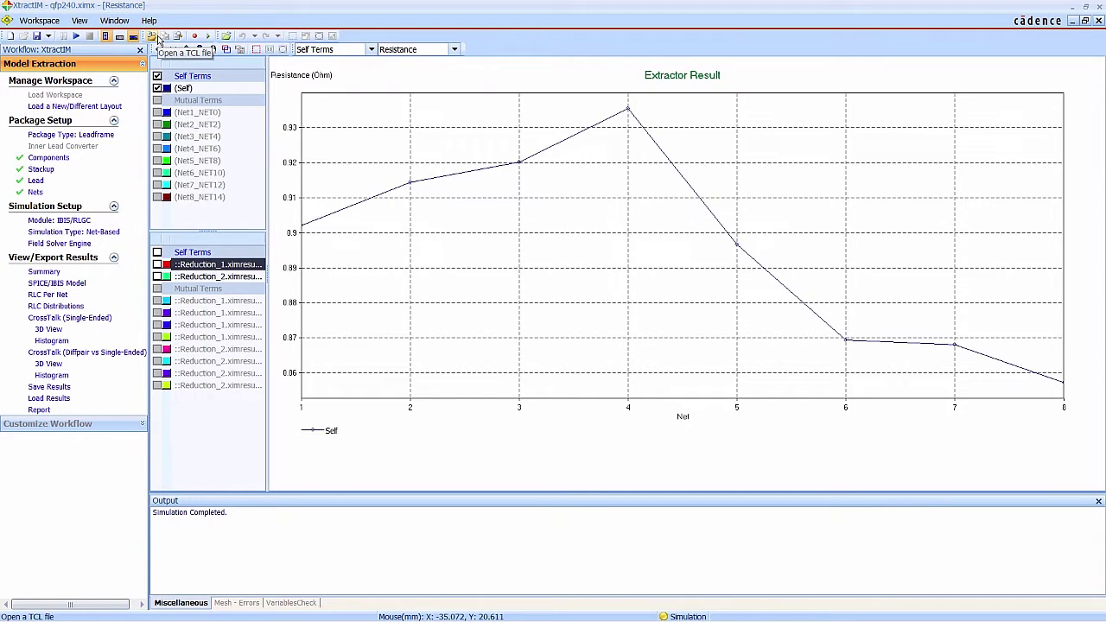
Review the SPICE Pi-model, IBIS package model, and IBIS and Excel-format pin models
click(72, 284)
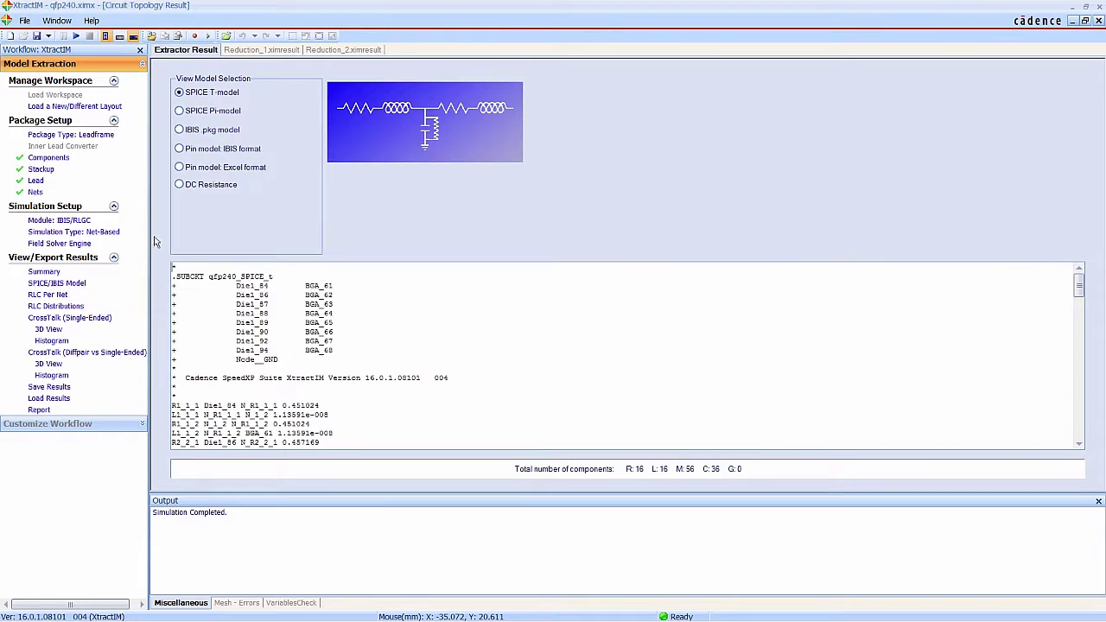
click(190, 113)
click(178, 132)
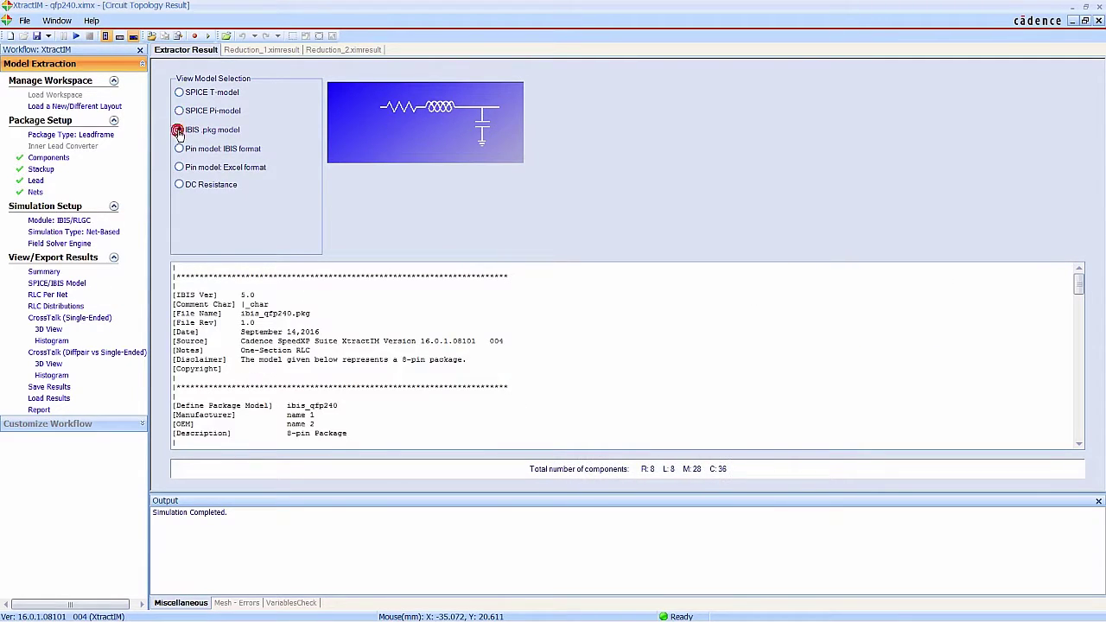
scroll(427, 358, down, 10)
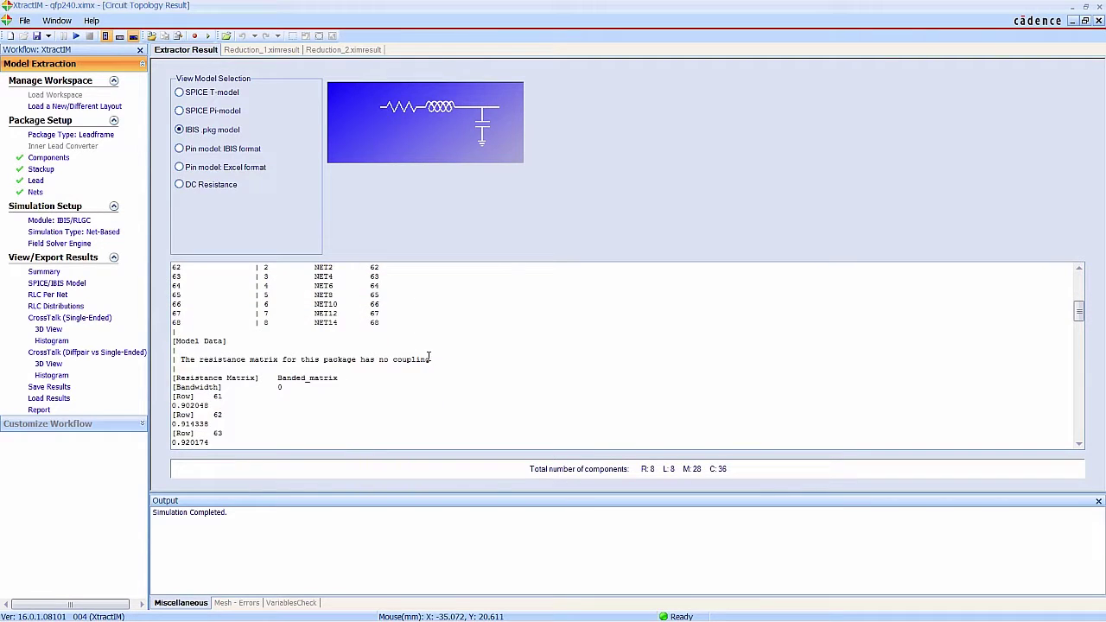
scroll(428, 356, up, 3)
click(219, 150)
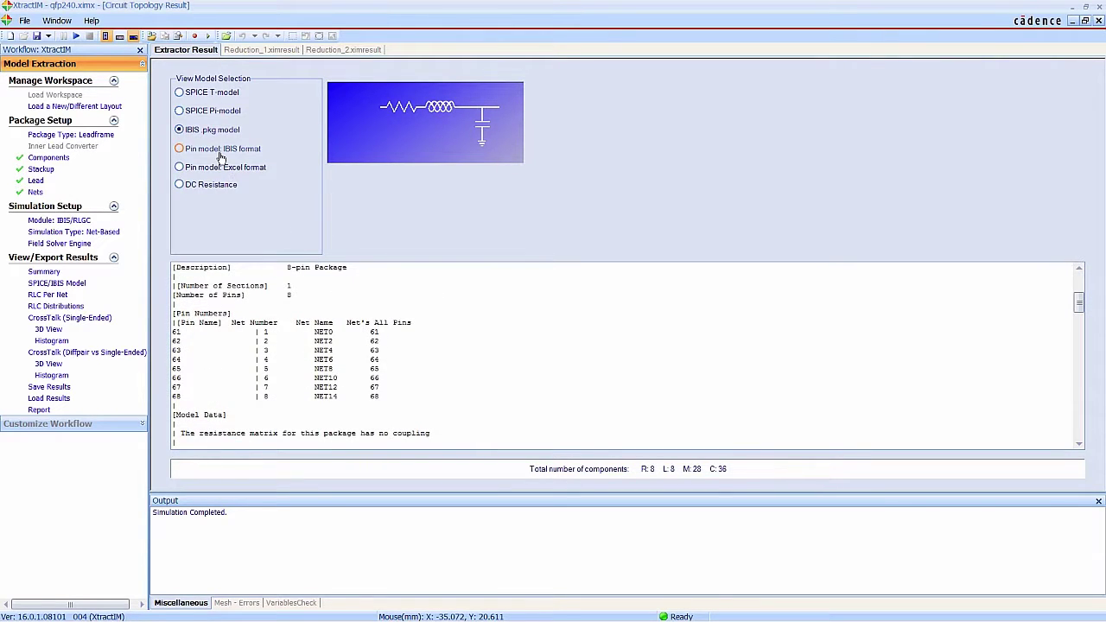
click(197, 169)
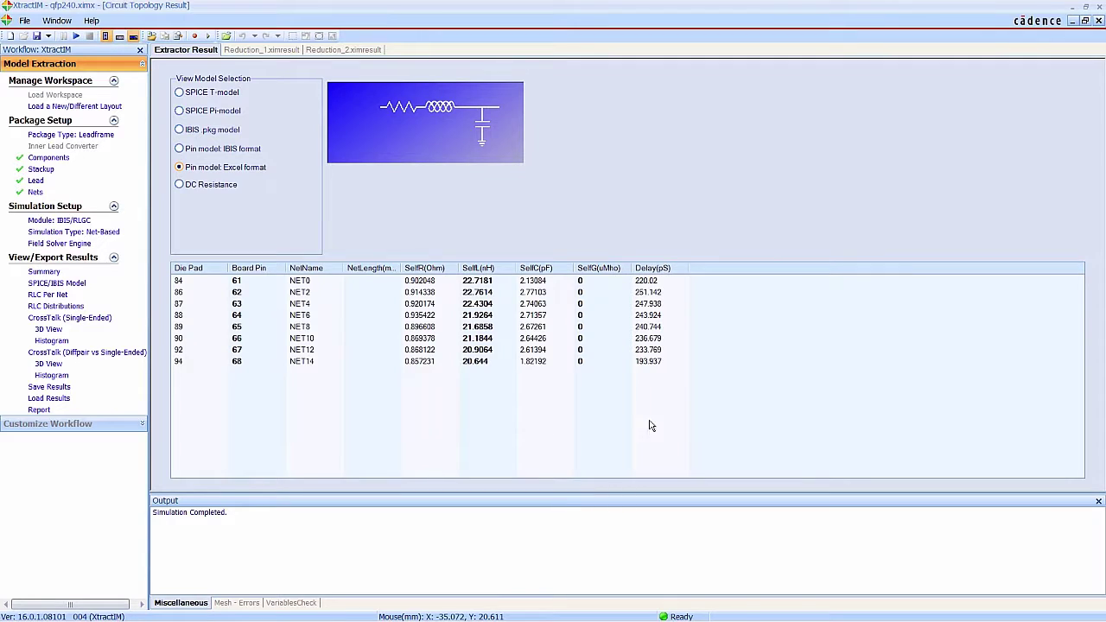